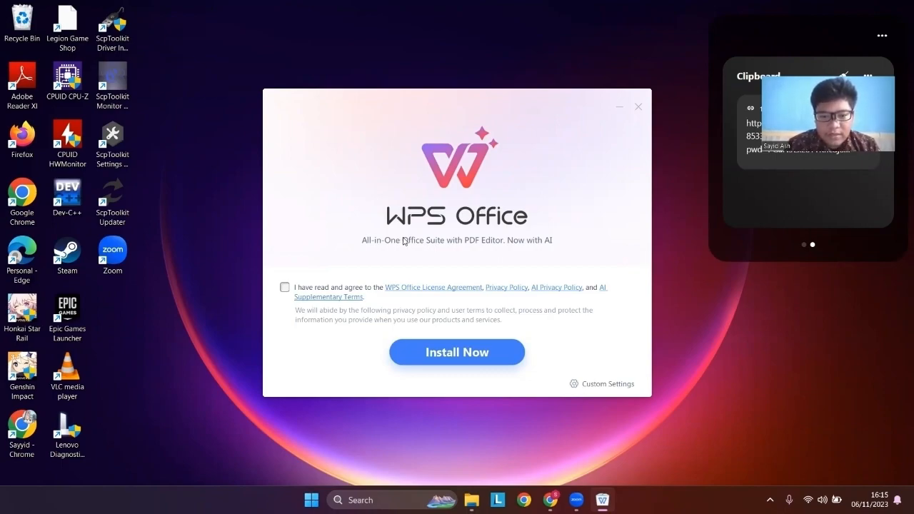
Install WPS Office, agree to the additional 360 Total Security installation, and launch the suite.
left_click(478, 361)
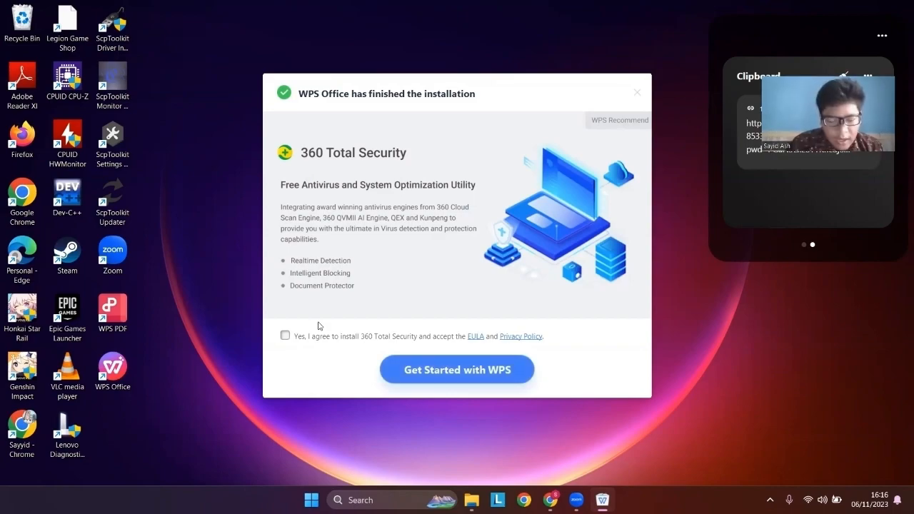
left_click(293, 340)
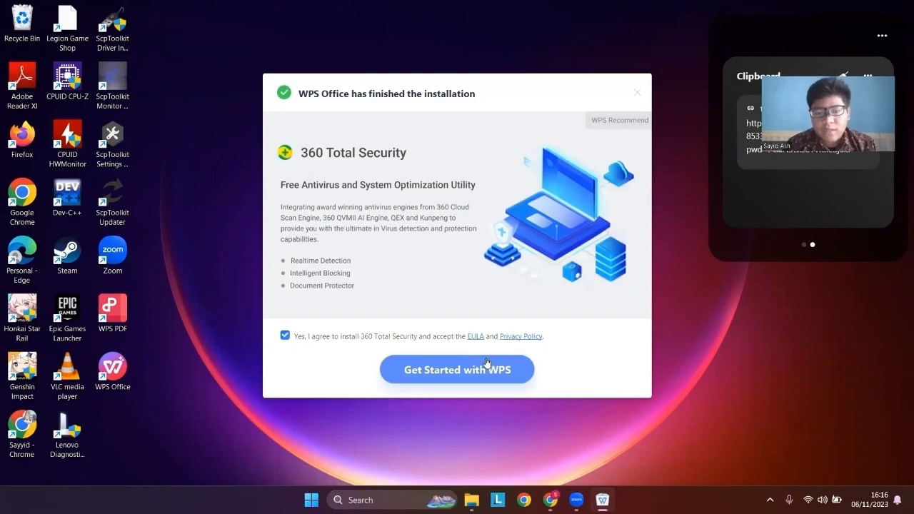
left_click(452, 375)
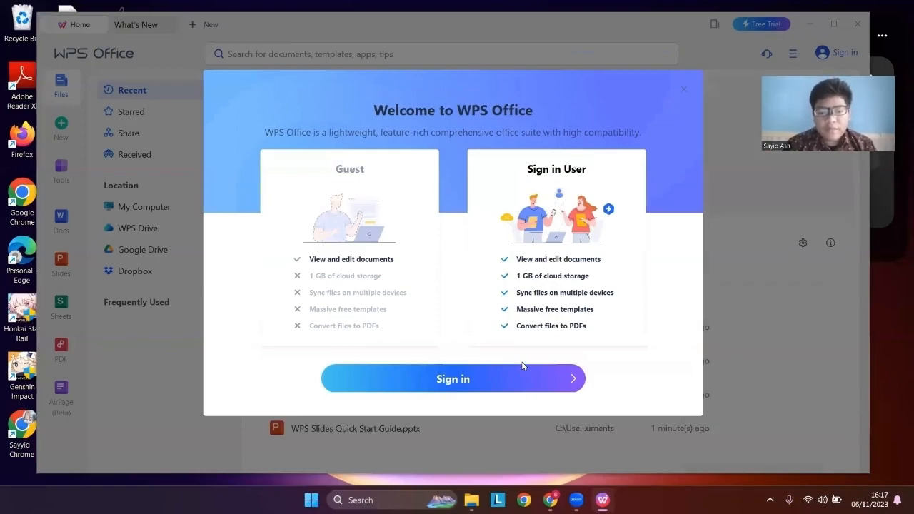
Dismiss the sign-in welcome and create a blank Docs document, closing the WPS AI first-draft tip.
left_click(685, 90)
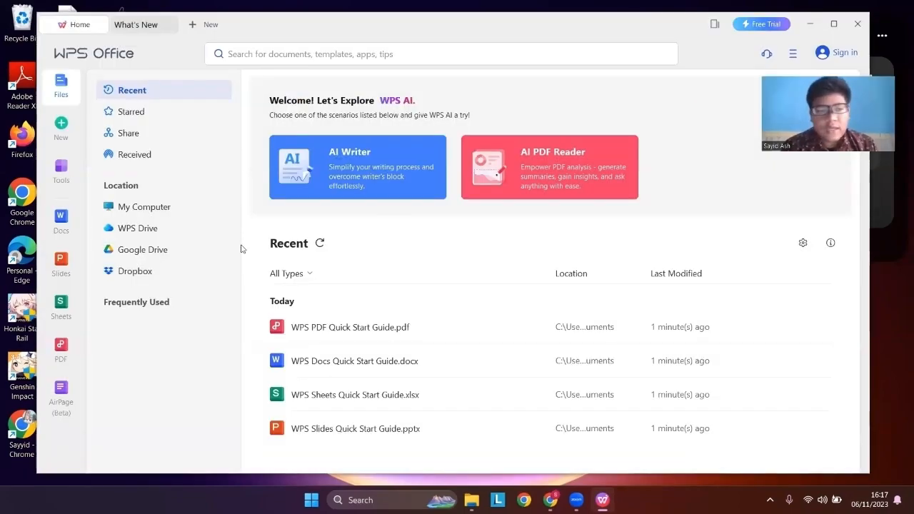
left_click(62, 227)
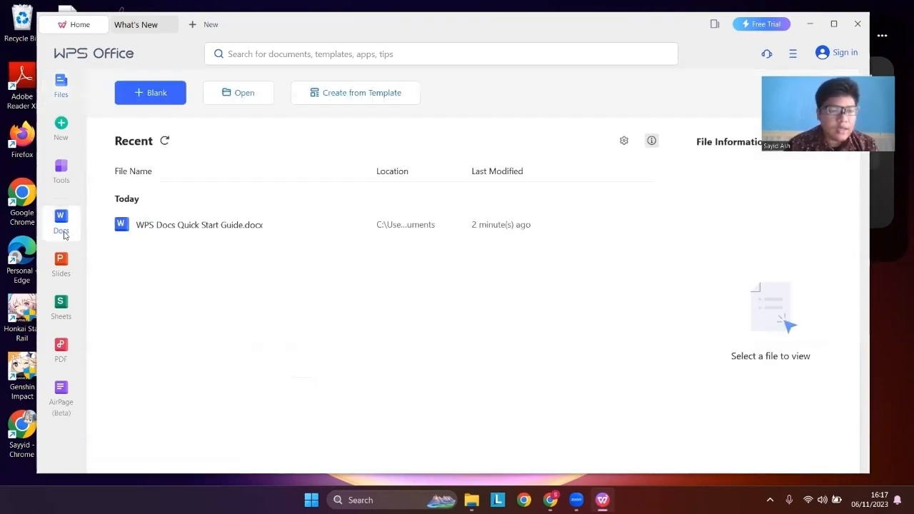
left_click(170, 100)
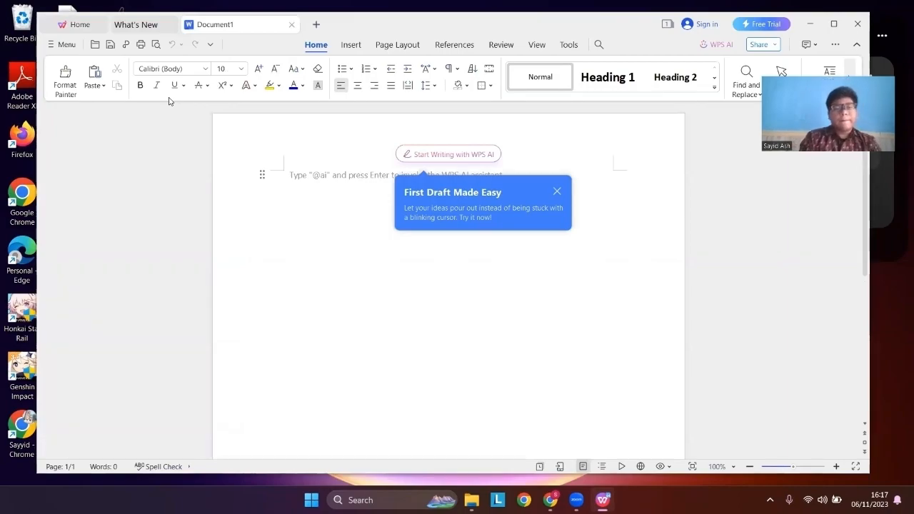
left_click(558, 189)
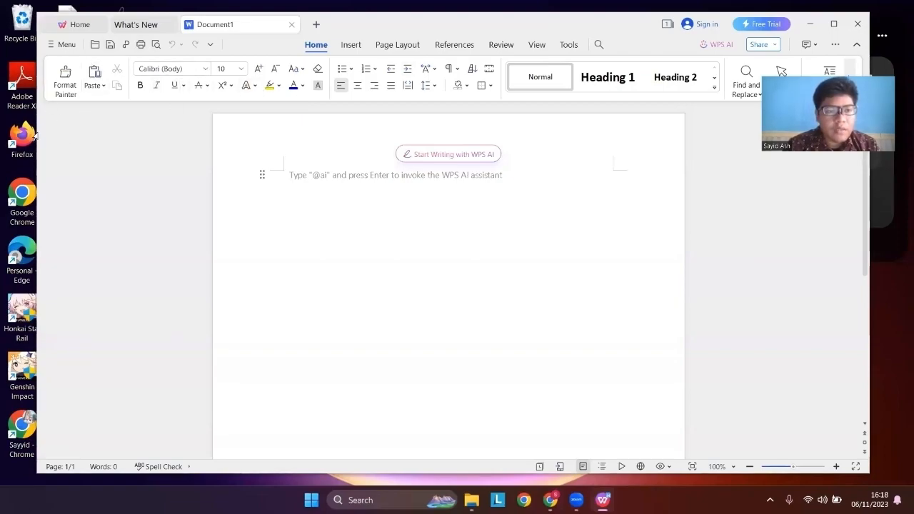
Review the document's file commands, including the options for creating, opening and printing documents.
left_click(66, 45)
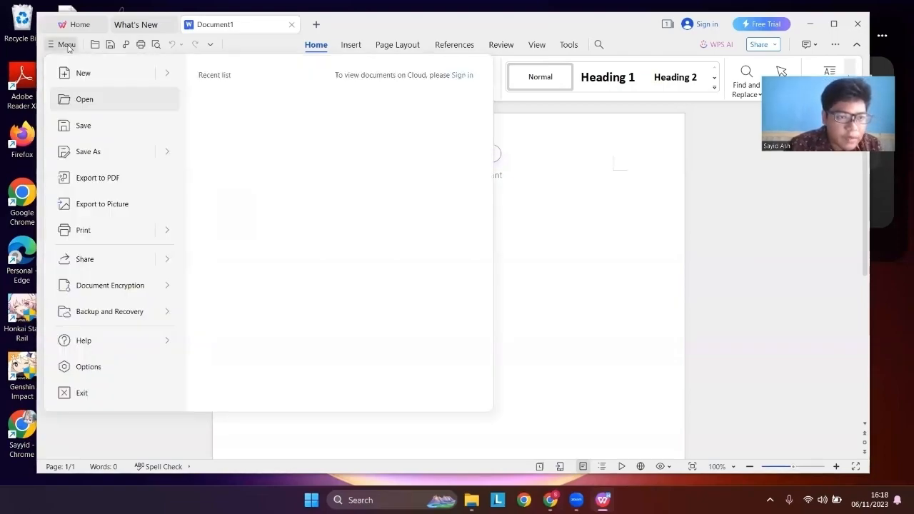
mouse_move(121, 70)
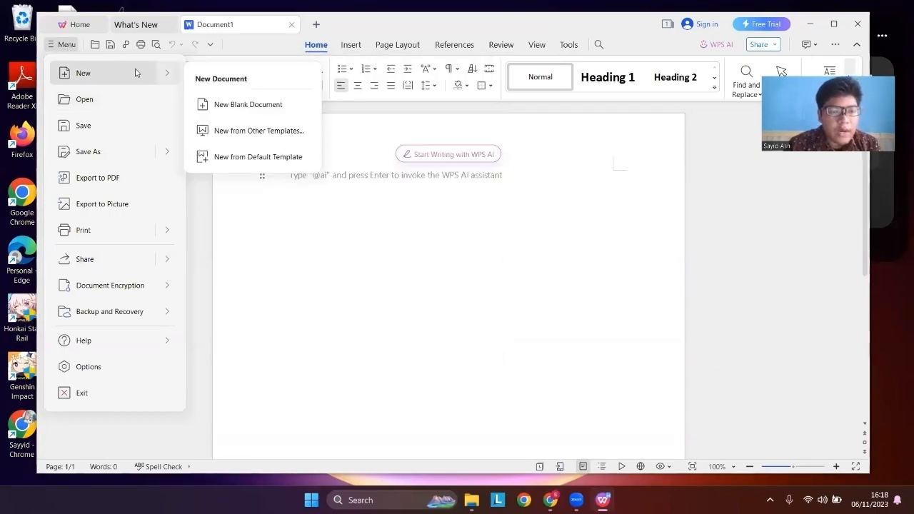
mouse_move(155, 104)
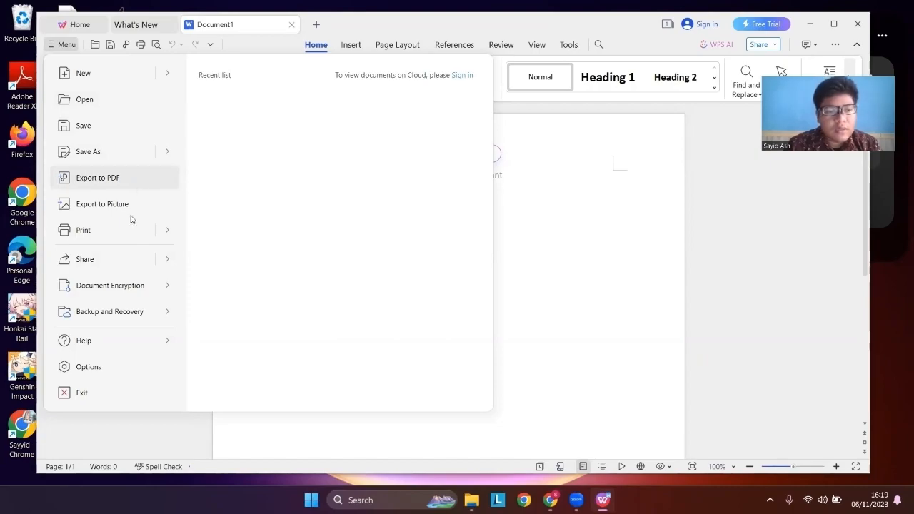
mouse_move(130, 229)
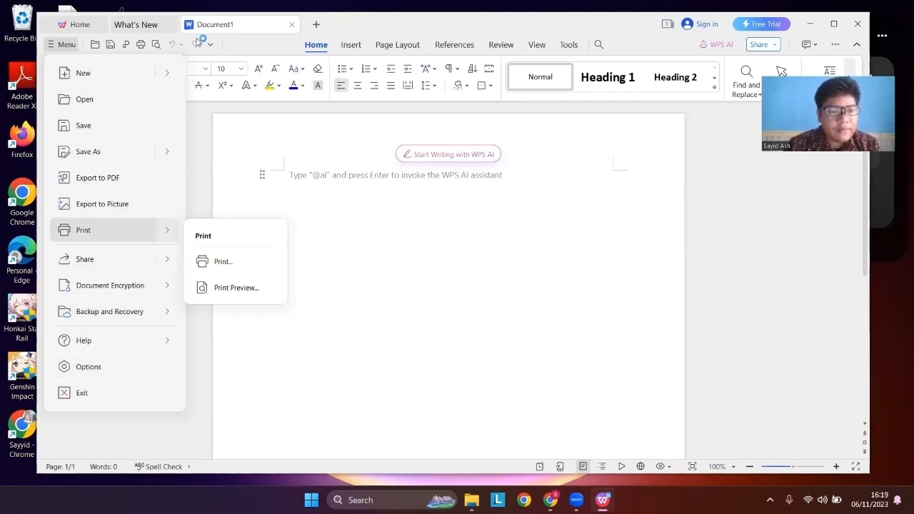
left_click(198, 143)
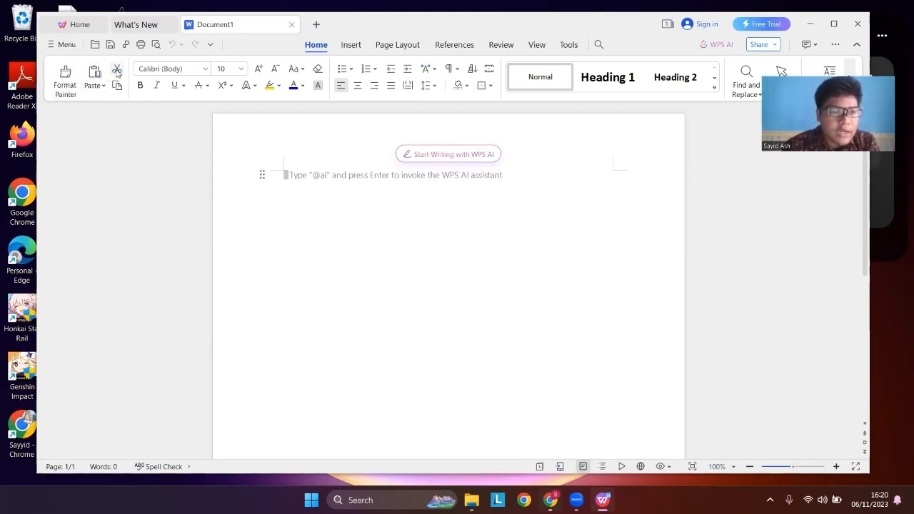
Examine the paste options, the available fonts and the list of font sizes.
left_click(98, 93)
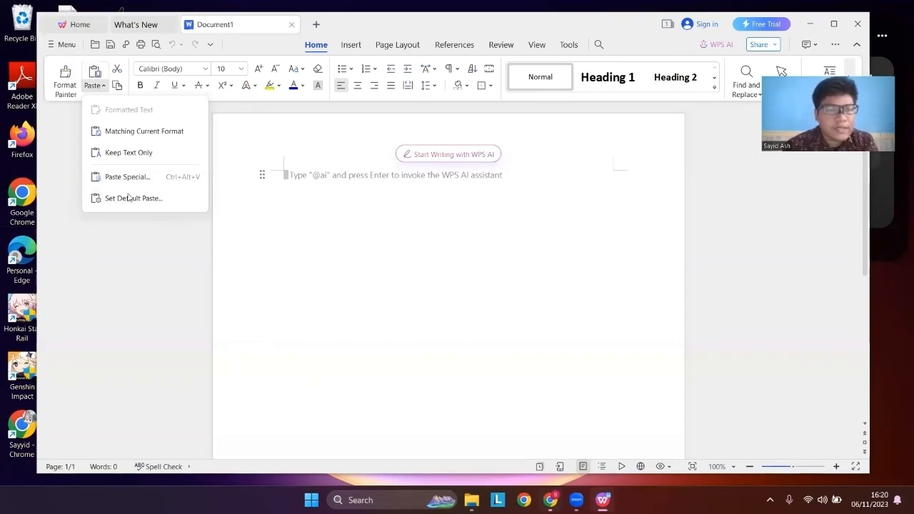
left_click(103, 87)
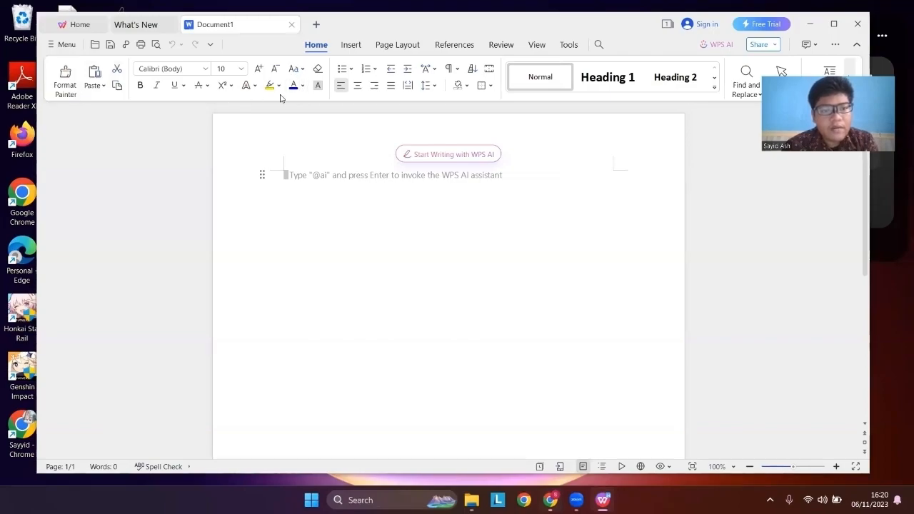
left_click(206, 68)
left_click(206, 69)
left_click(207, 69)
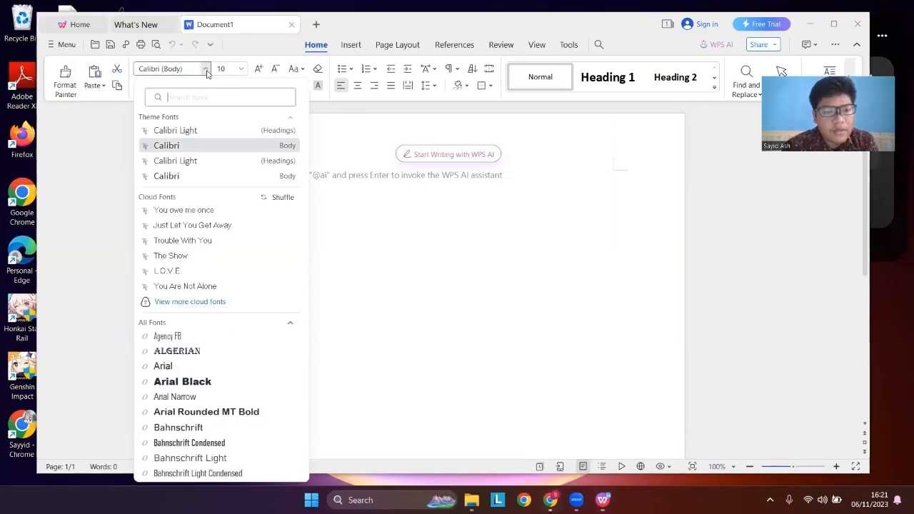
left_click(206, 69)
left_click(207, 69)
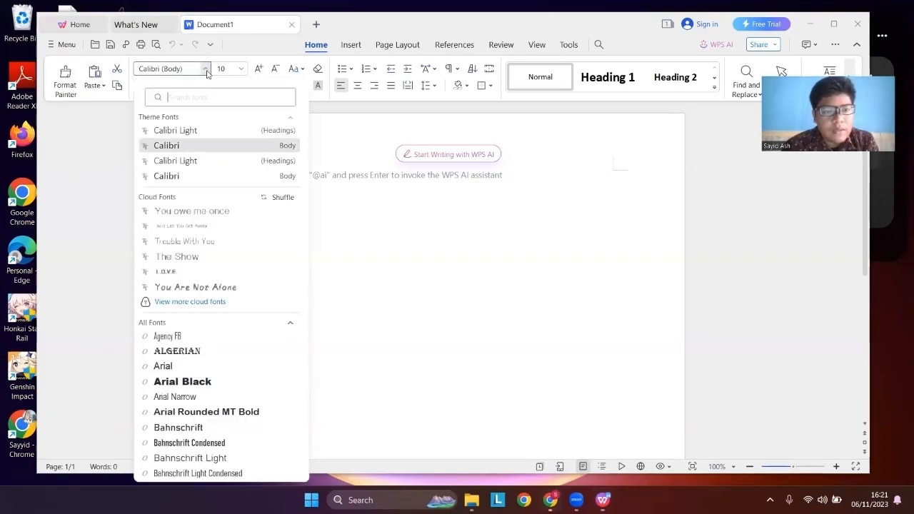
left_click(207, 69)
left_click(207, 69)
left_click(243, 69)
left_click(243, 69)
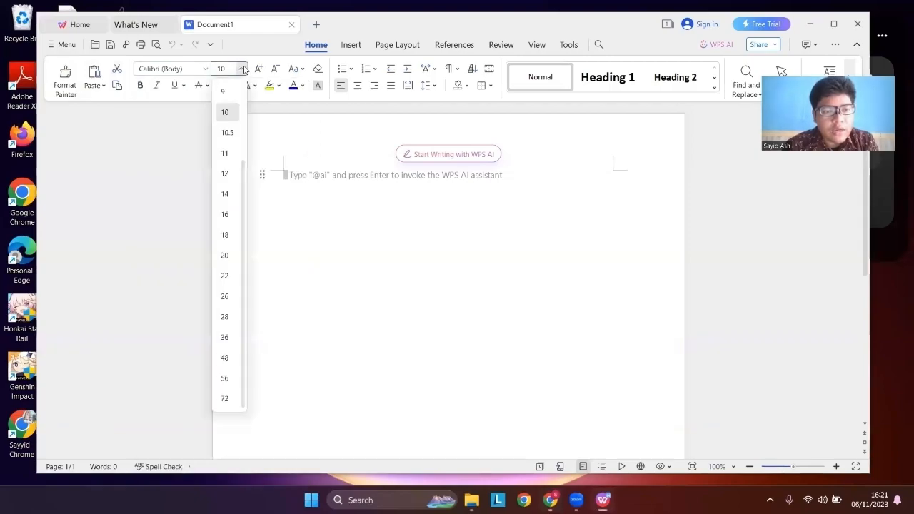
Try bold, italic and underline on the empty paragraph and view the underline styles.
left_click(142, 86)
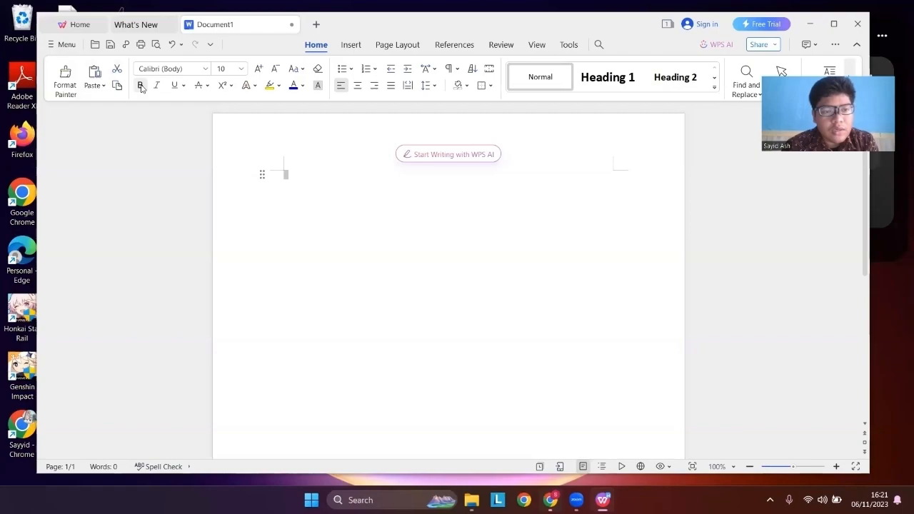
left_click(156, 85)
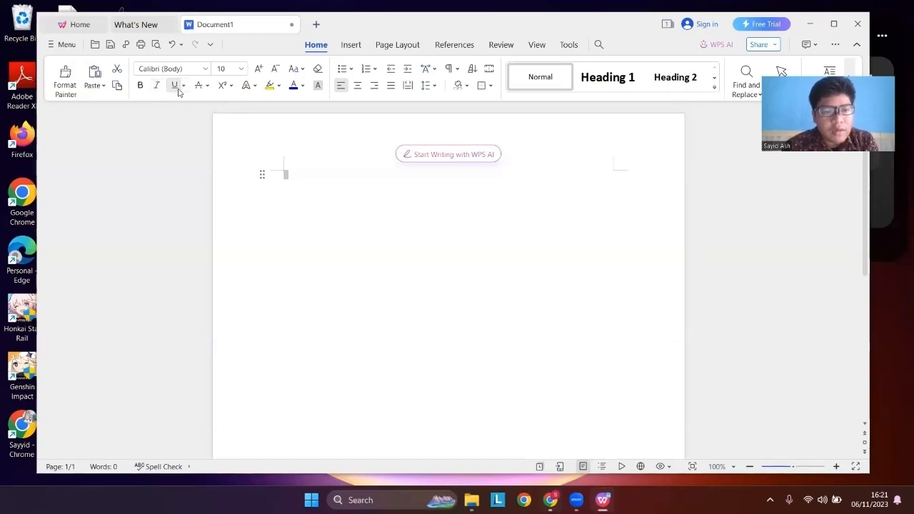
left_click(185, 86)
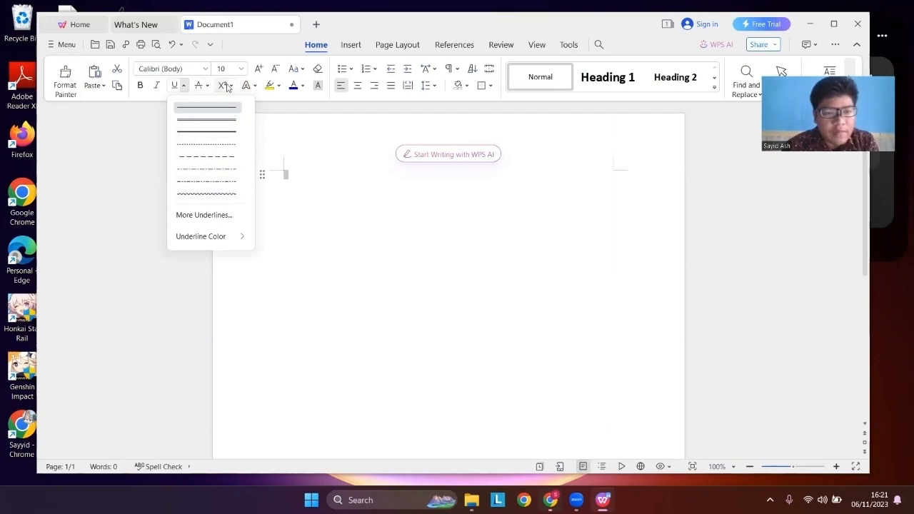
left_click(205, 88)
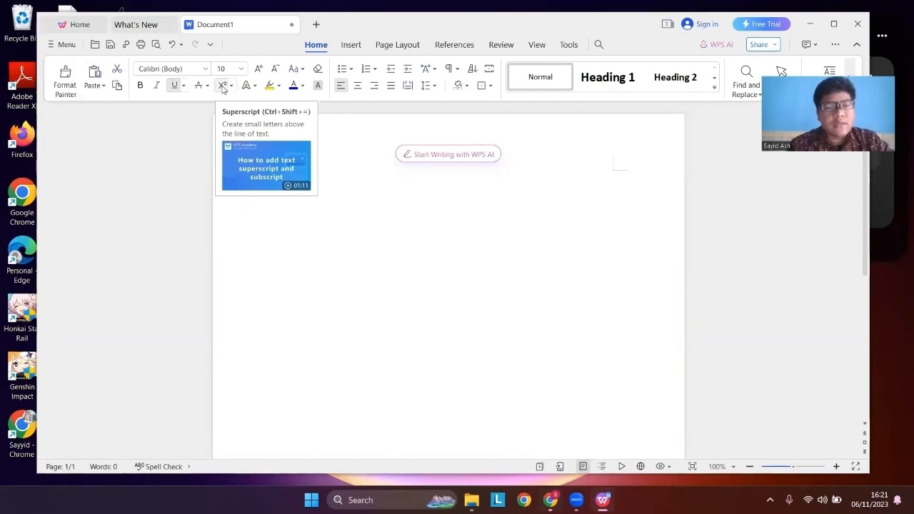
Examine the text effects, including the shadow presets, without applying any.
left_click(258, 89)
left_click(258, 90)
left_click(258, 89)
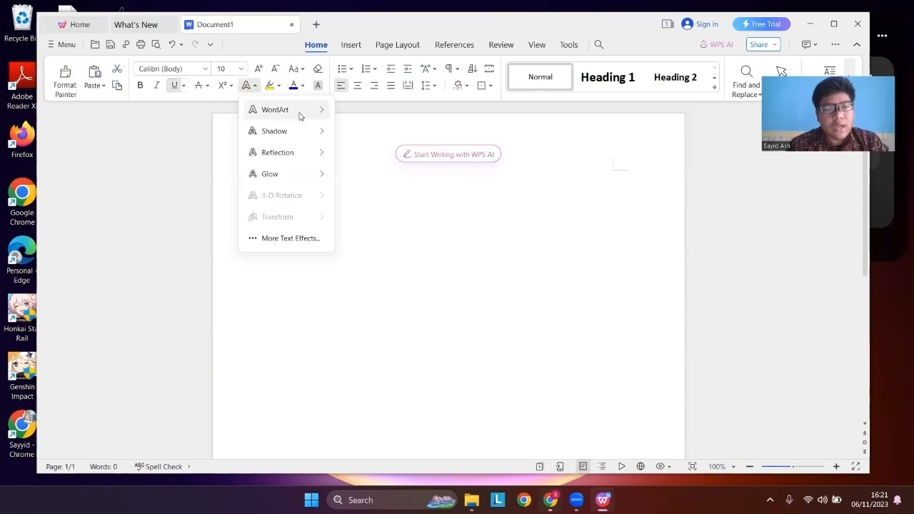
mouse_move(319, 135)
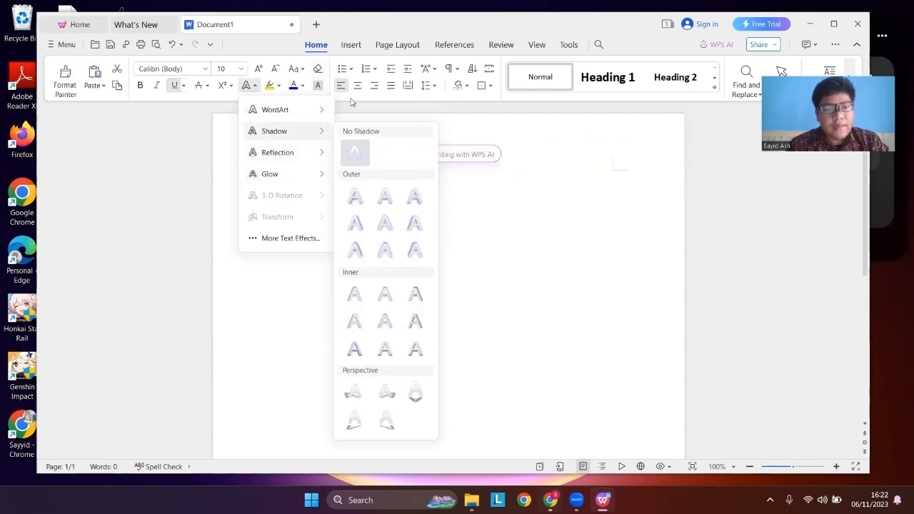
left_click(257, 86)
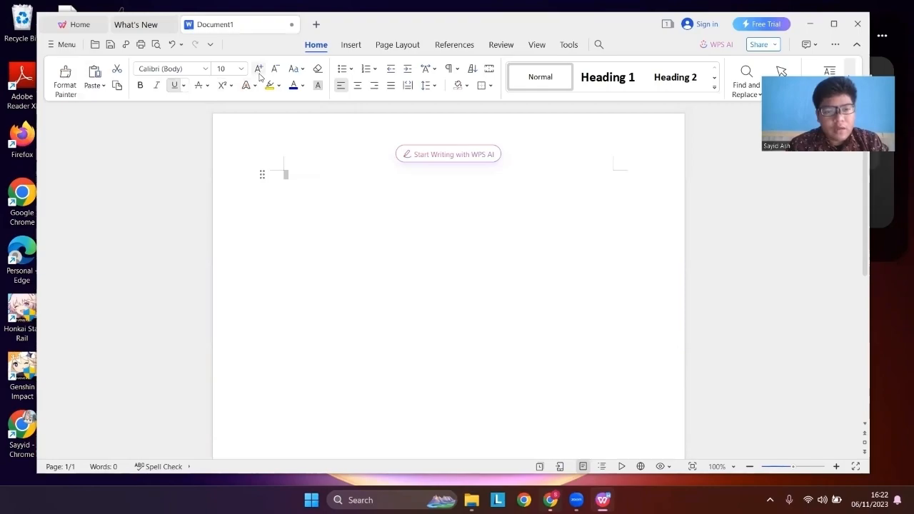
Try increasing and decreasing the font size of the empty paragraph in single increments.
left_click(258, 72)
left_click(278, 70)
left_click(277, 71)
left_click(263, 73)
left_click(263, 74)
left_click(259, 71)
left_click(275, 69)
left_click(276, 69)
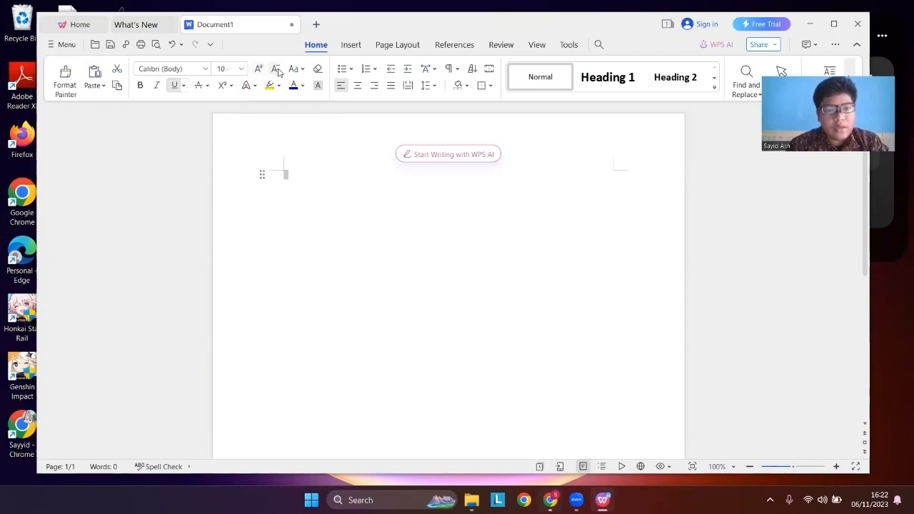
Examine the Change Case options, the font color palette and the highlight colors.
left_click(307, 70)
left_click(305, 70)
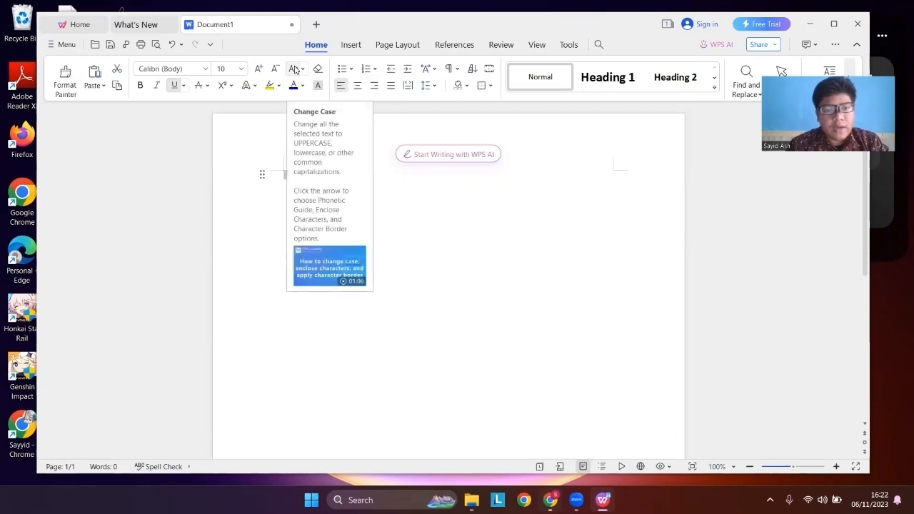
left_click(303, 86)
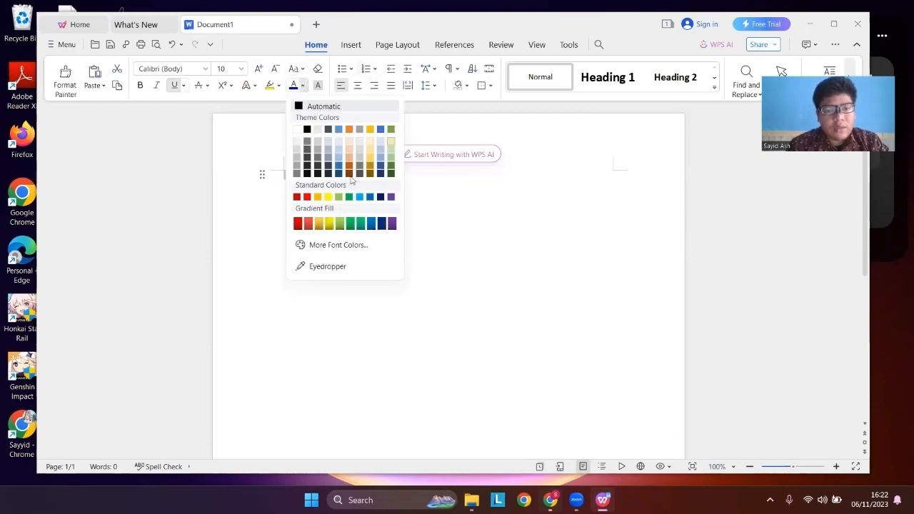
left_click(303, 87)
left_click(281, 87)
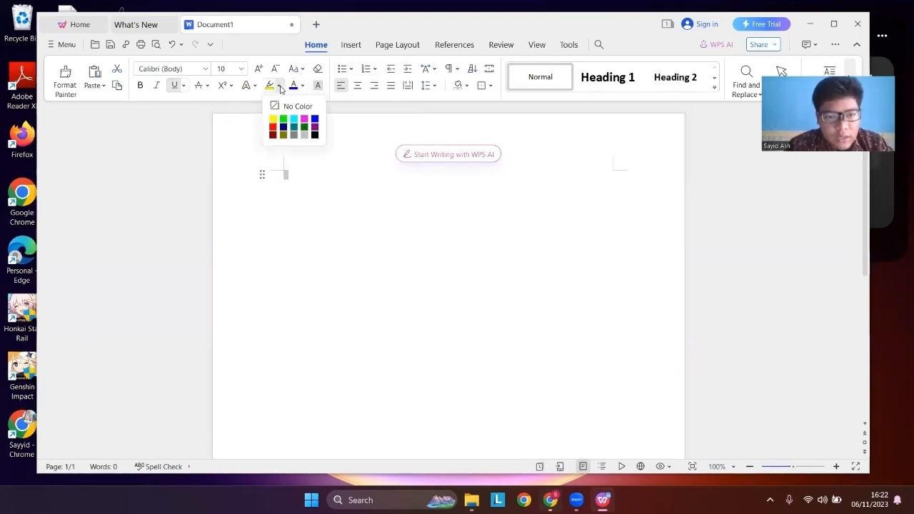
left_click(271, 87)
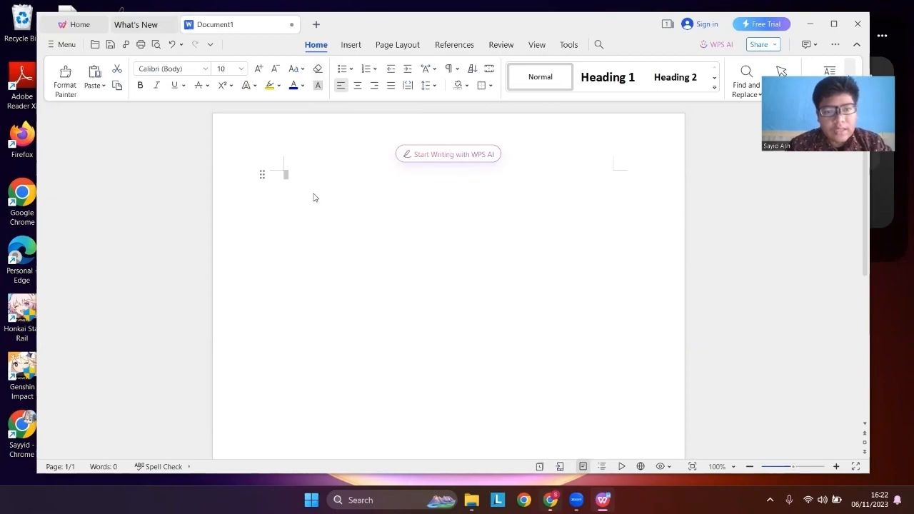
Examine the preset bullet styles and the preset numbering styles for lists.
left_click(351, 69)
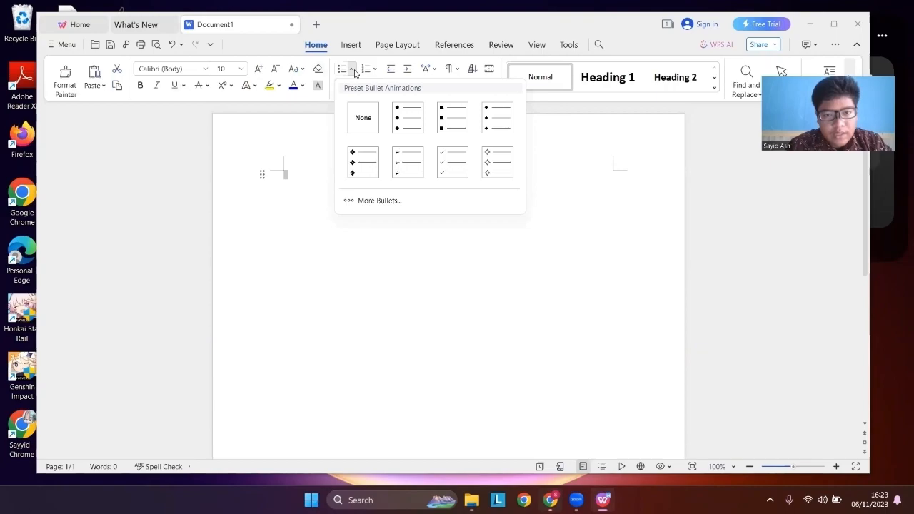
left_click(354, 68)
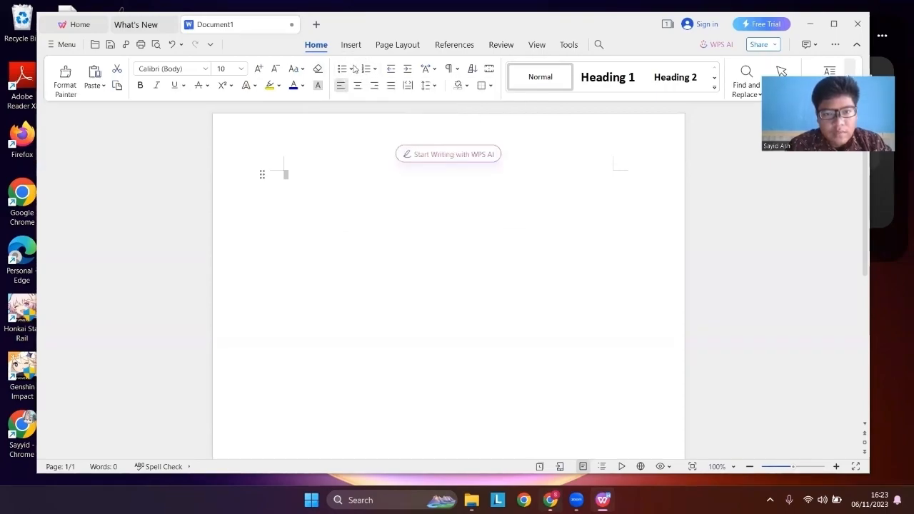
left_click(376, 70)
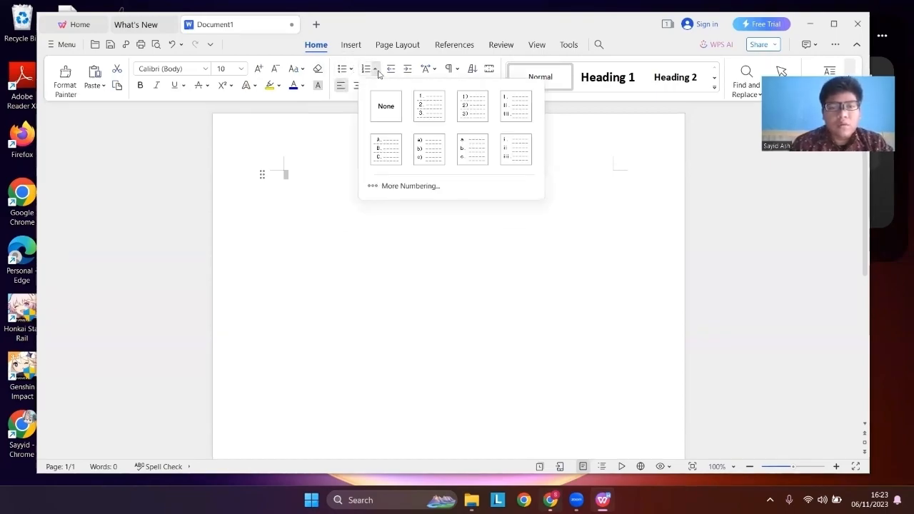
left_click(377, 70)
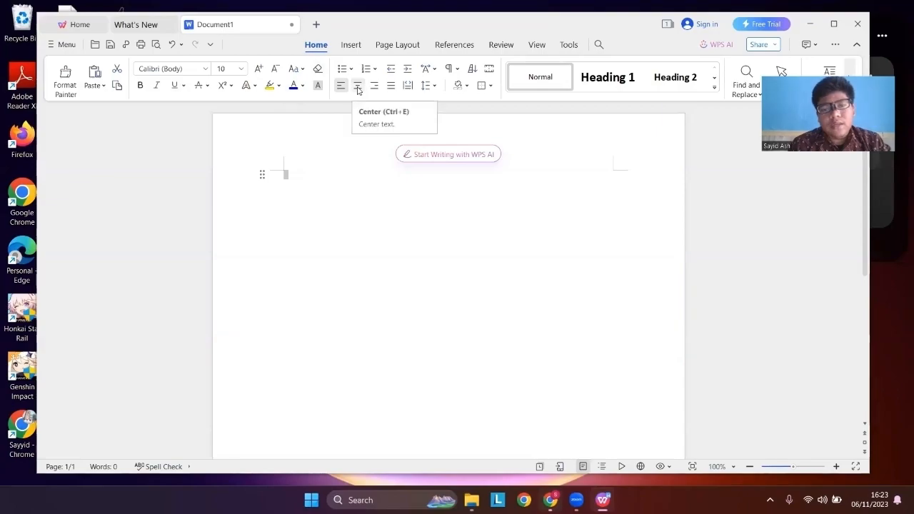
Try center, left and right alignment on the empty paragraph and finish with justified alignment.
left_click(358, 86)
left_click(345, 89)
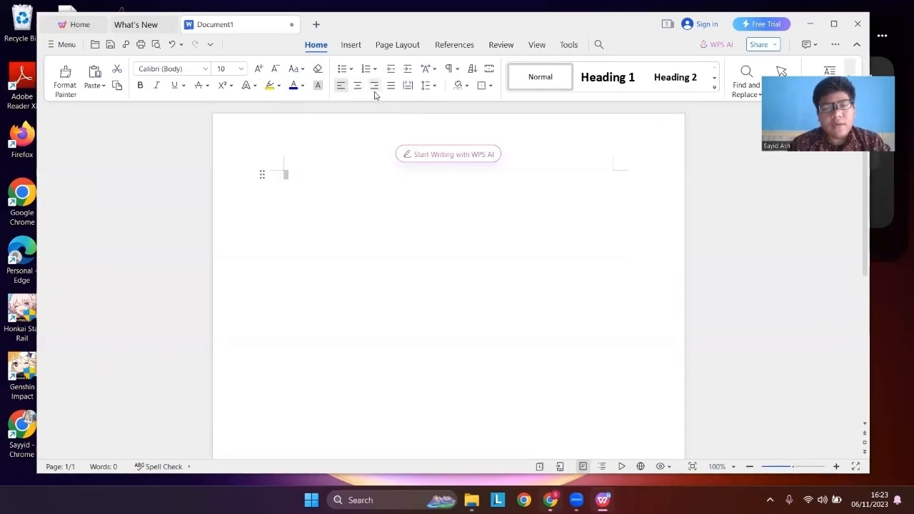
left_click(375, 90)
left_click(392, 87)
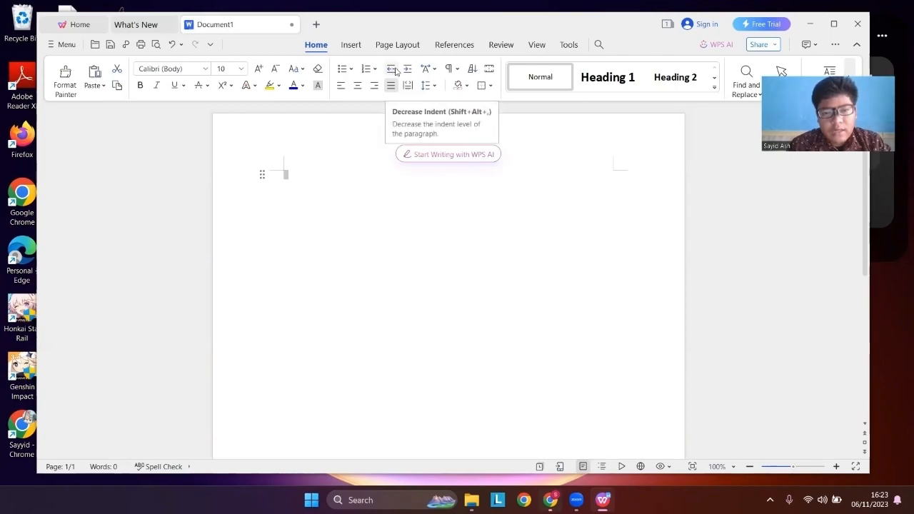
Try increasing the indent of the empty paragraph by one level and decreasing it again.
left_click(405, 70)
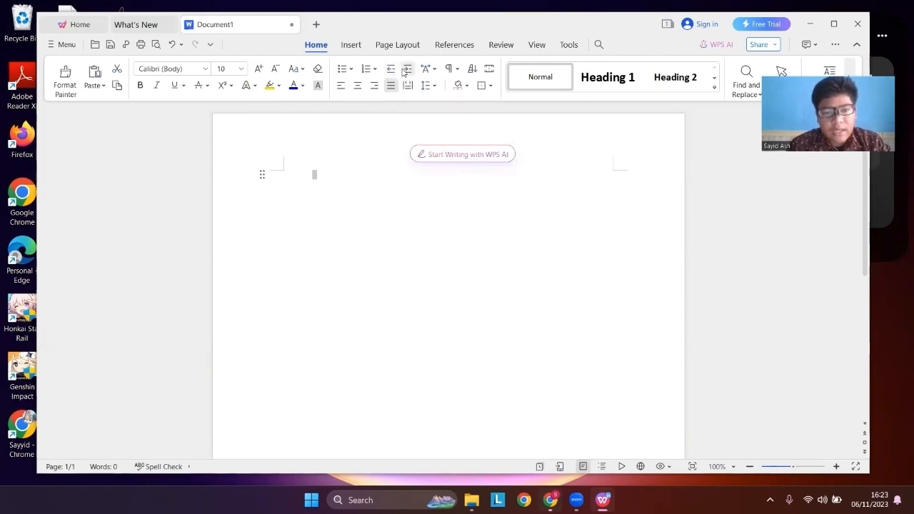
left_click(390, 71)
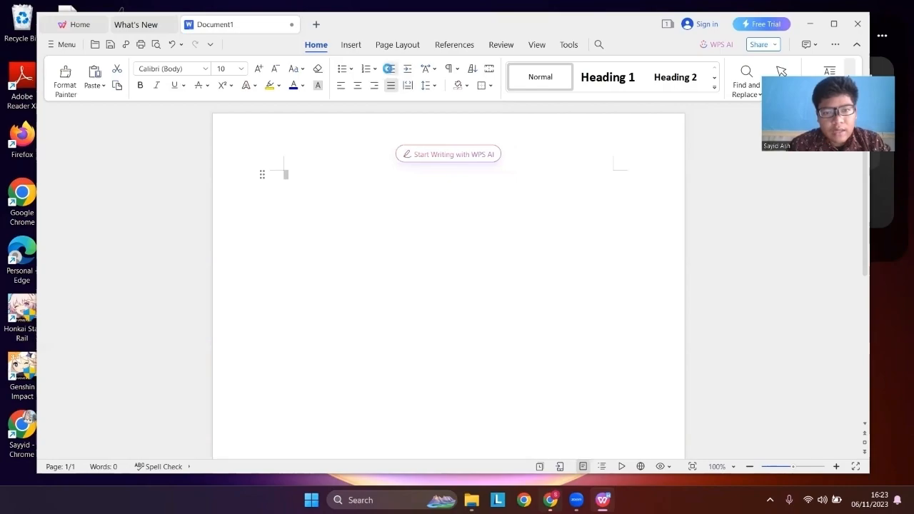
Examine the options for showing or hiding paragraph marks and the paragraph layout and tool buttons.
left_click(435, 69)
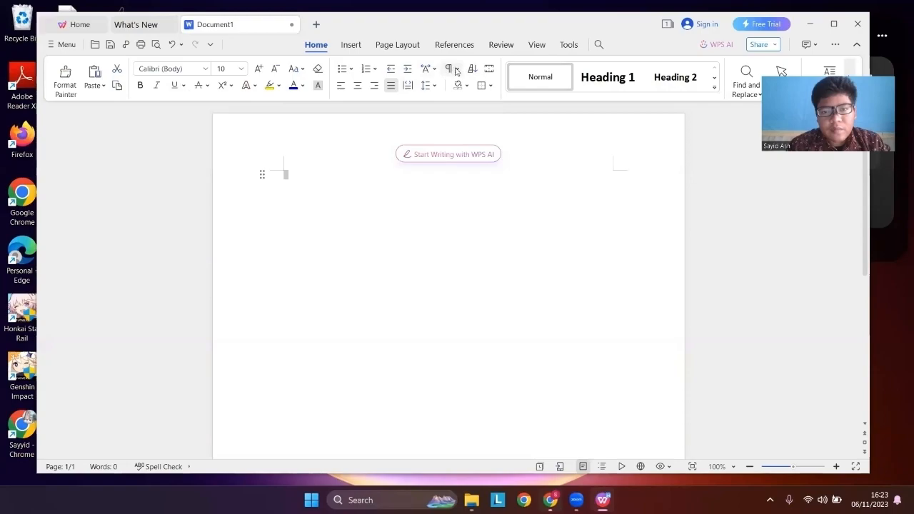
left_click(457, 69)
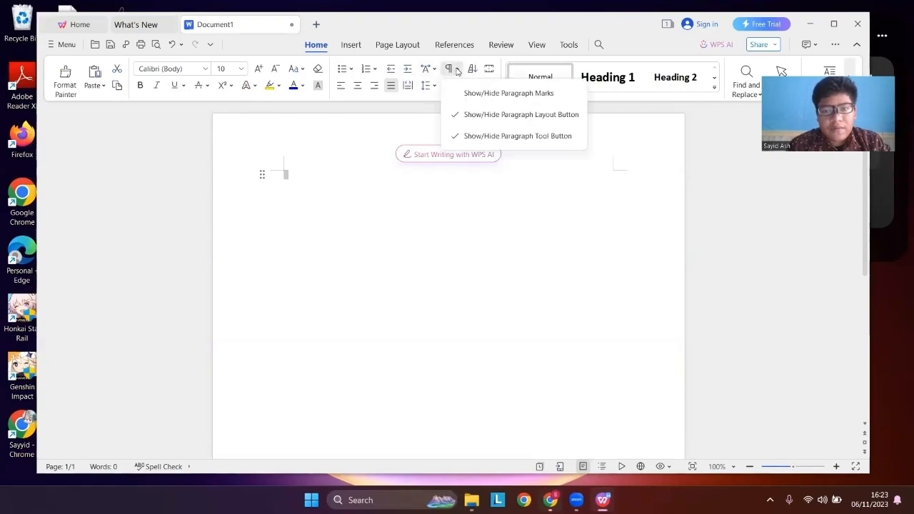
left_click(457, 69)
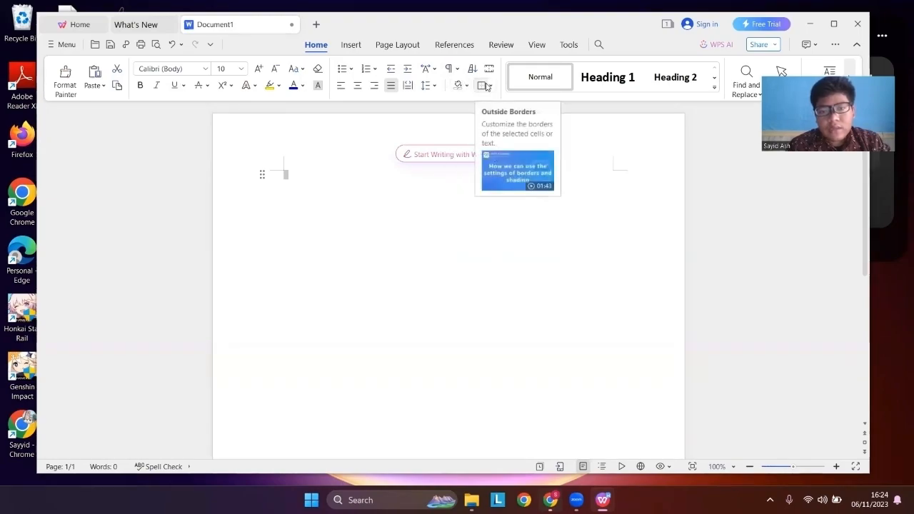
Try a bottom border on the empty paragraph and remove it with No Border.
left_click(493, 86)
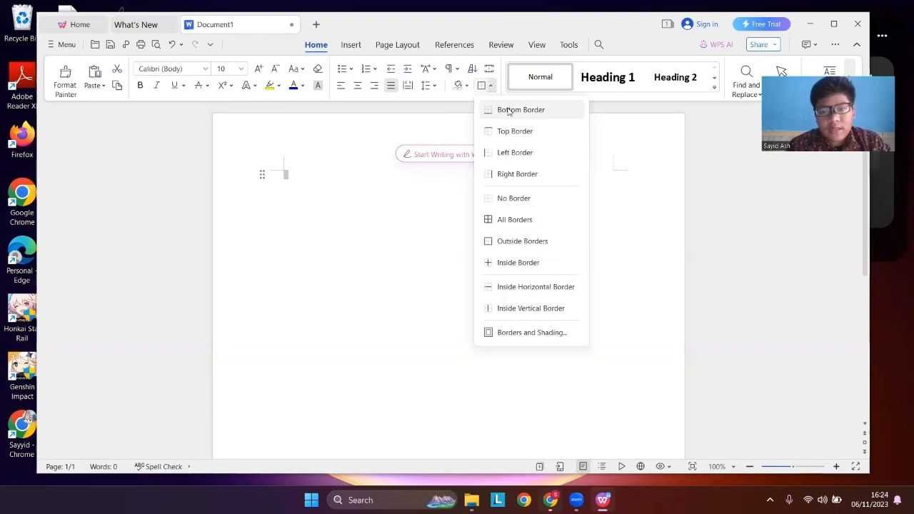
left_click(501, 108)
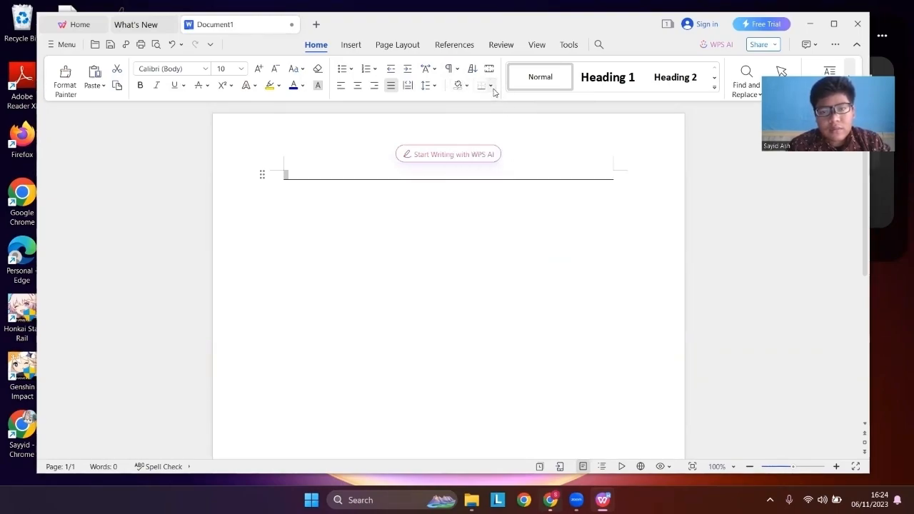
left_click(490, 86)
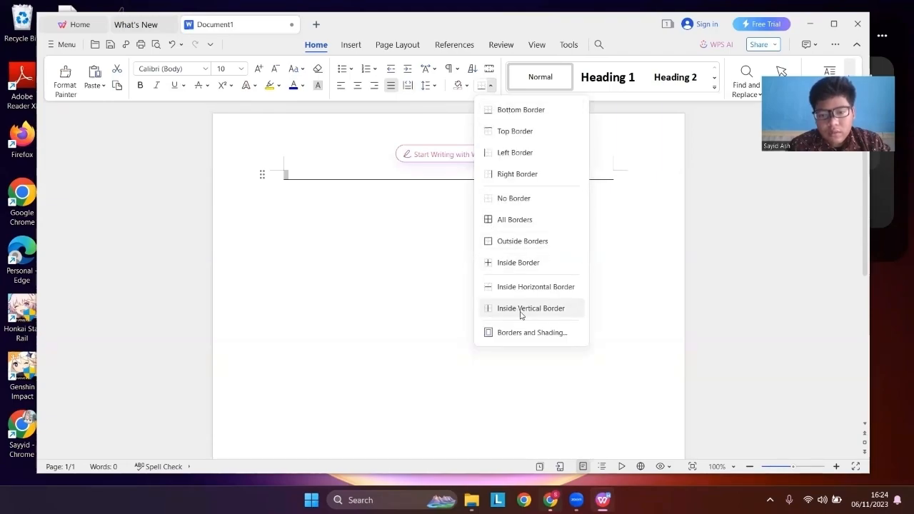
left_click(532, 199)
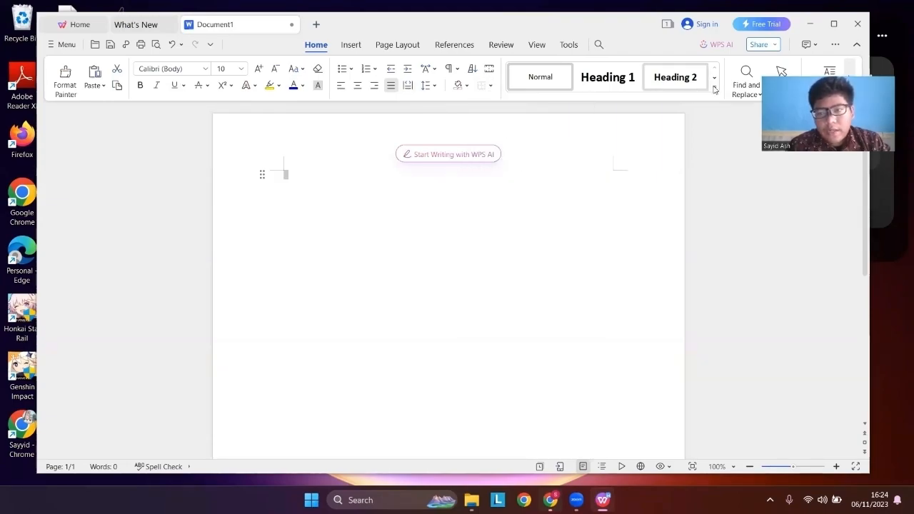
Try the Heading 1 style on the empty paragraph, finish with Heading 2, and view the full style gallery.
left_click(639, 77)
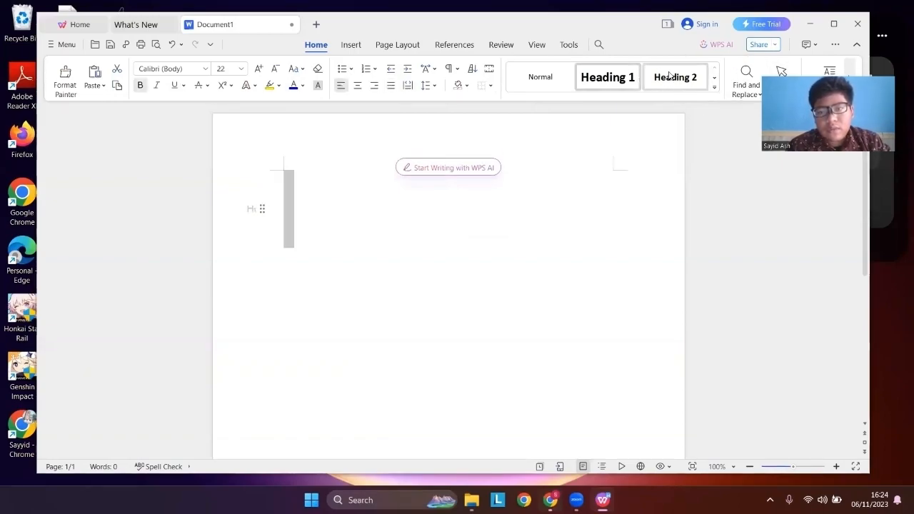
left_click(660, 77)
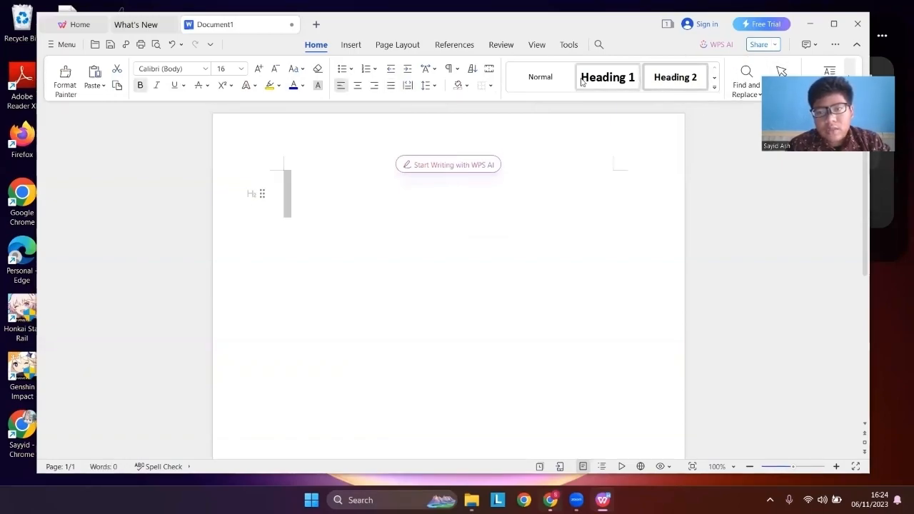
left_click(714, 80)
left_click(714, 89)
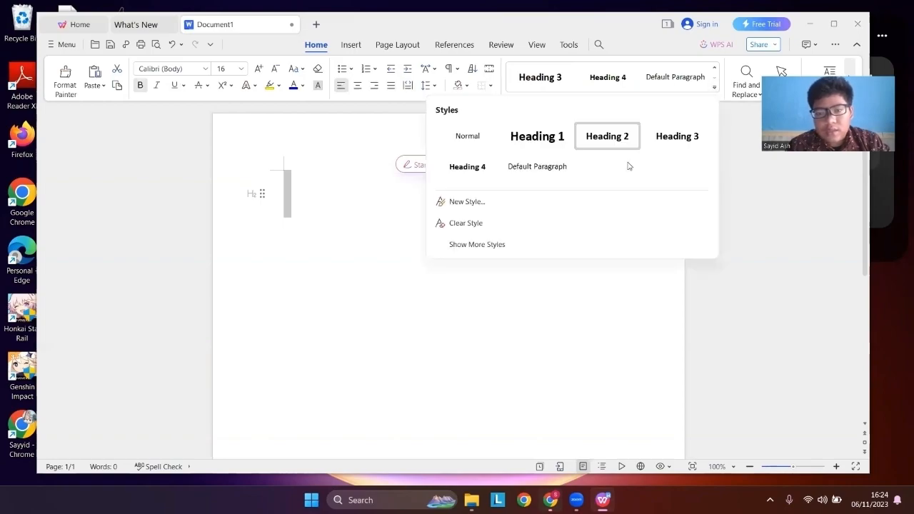
left_click(538, 265)
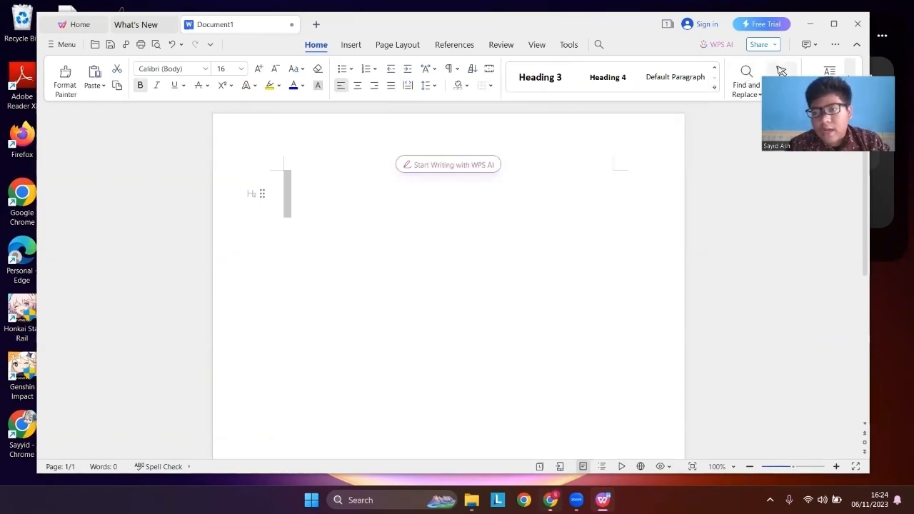
Examine the Find and Replace commands and the Select options, and reveal the remaining Home tools.
left_click(745, 95)
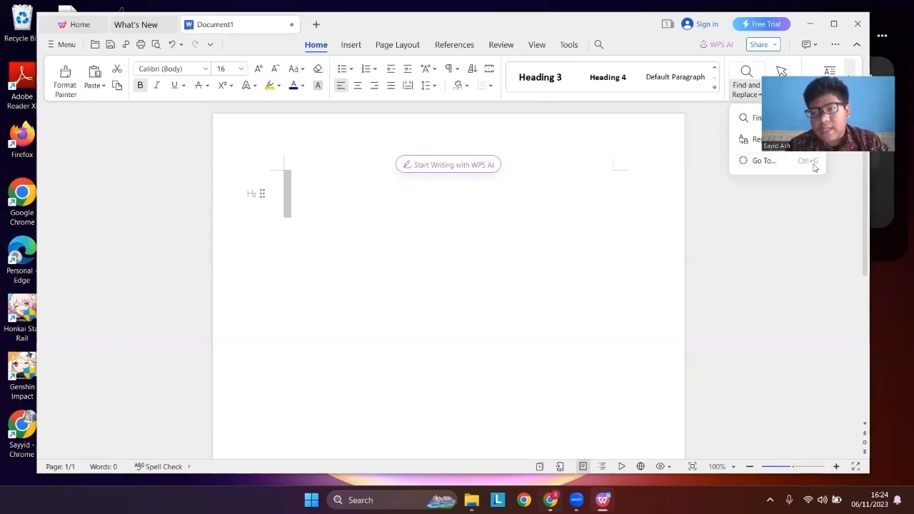
left_click(750, 89)
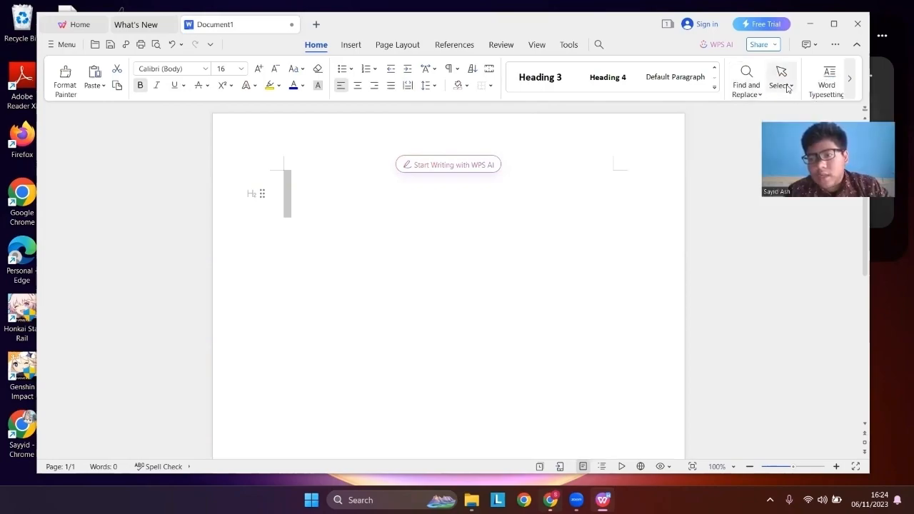
left_click(788, 88)
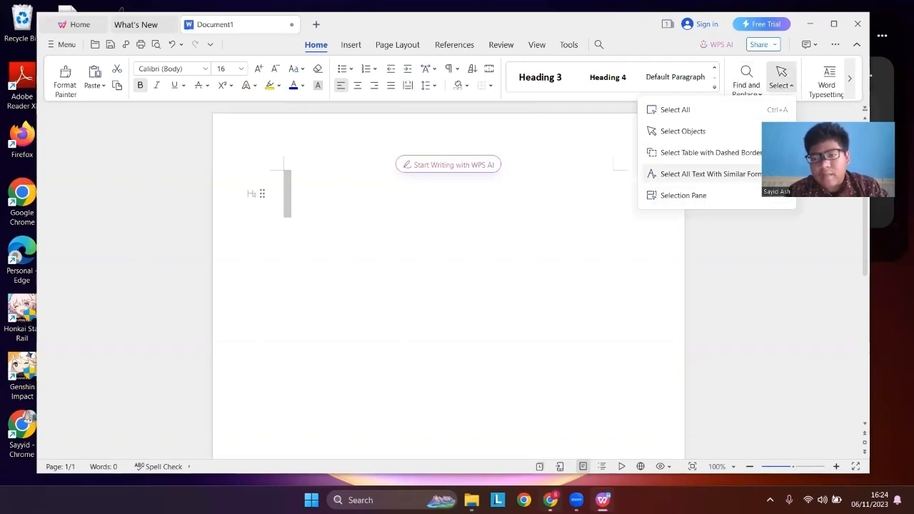
left_click(832, 84)
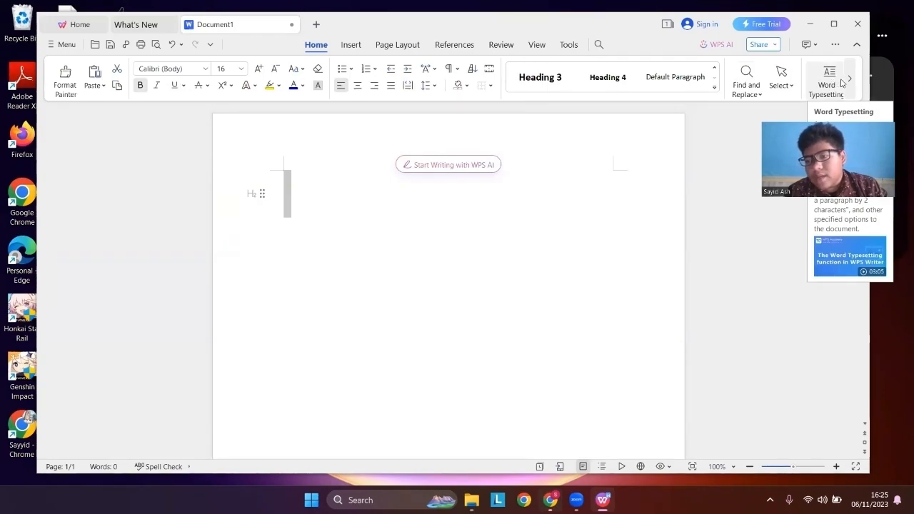
left_click(849, 78)
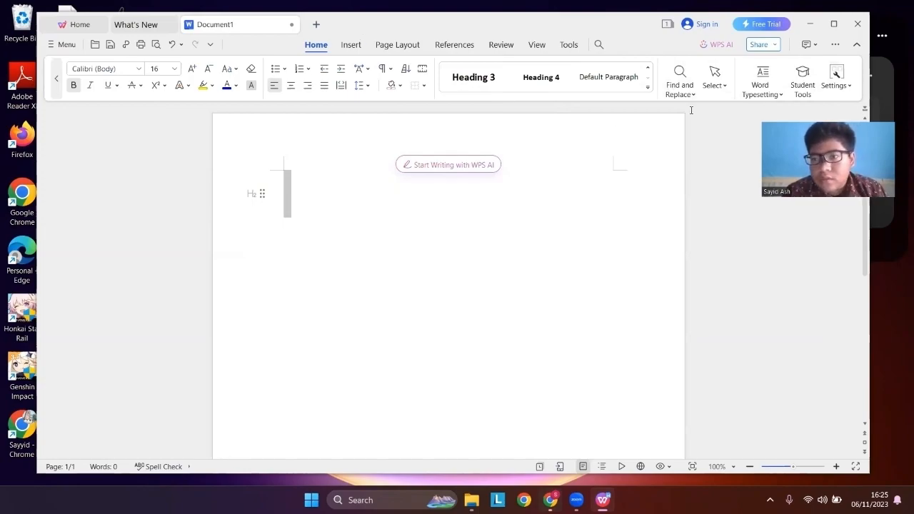
Examine the Insert options for blank pages, cover pages and page number presets.
left_click(357, 53)
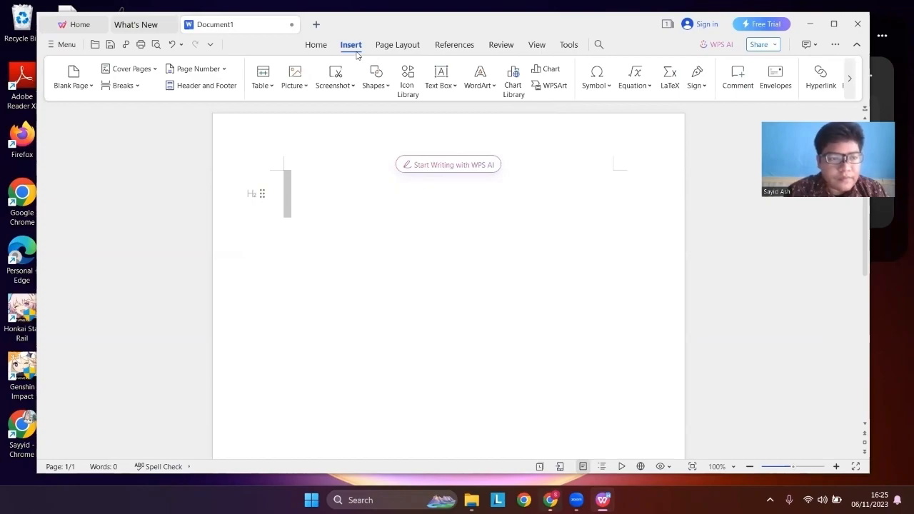
left_click(89, 87)
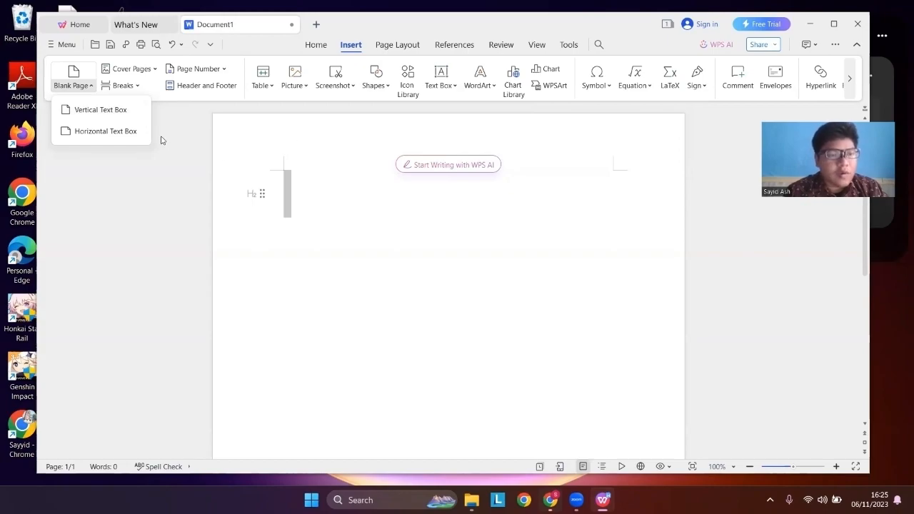
left_click(137, 75)
left_click(137, 72)
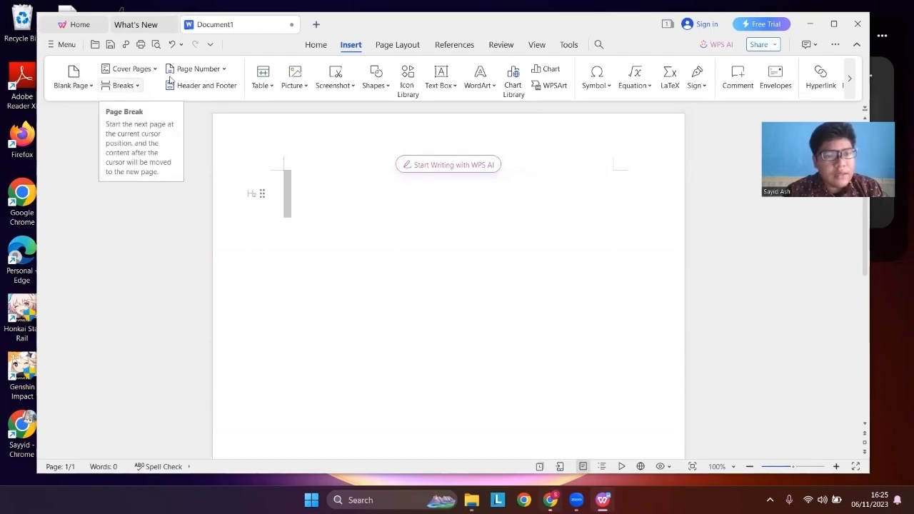
left_click(224, 69)
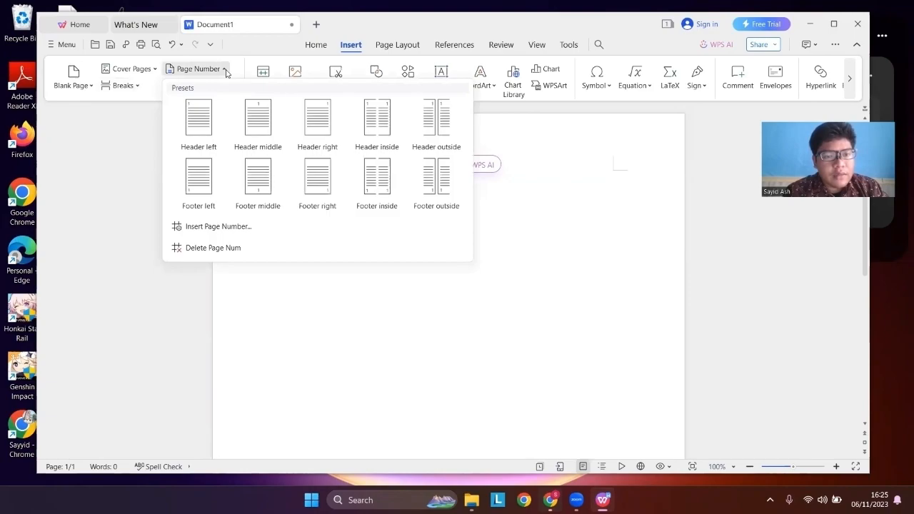
left_click(225, 71)
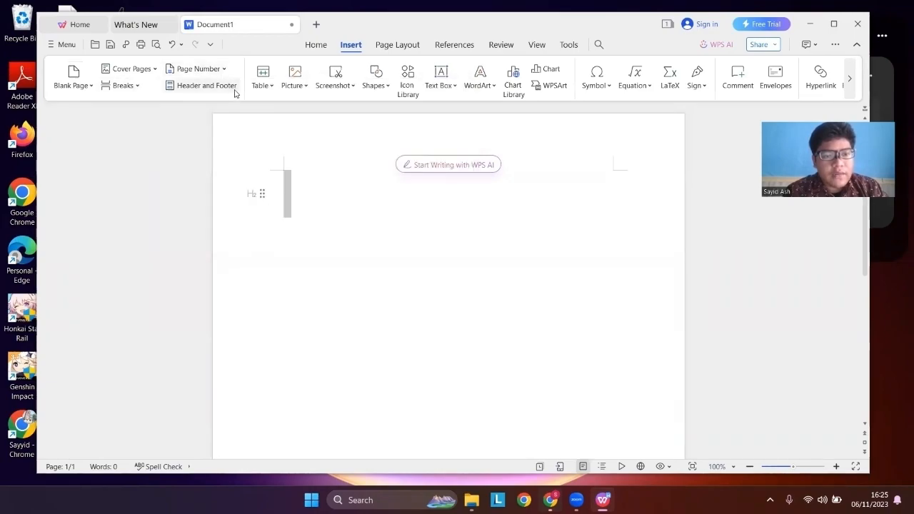
Open the page header for editing and return to the Insert tools.
left_click(235, 91)
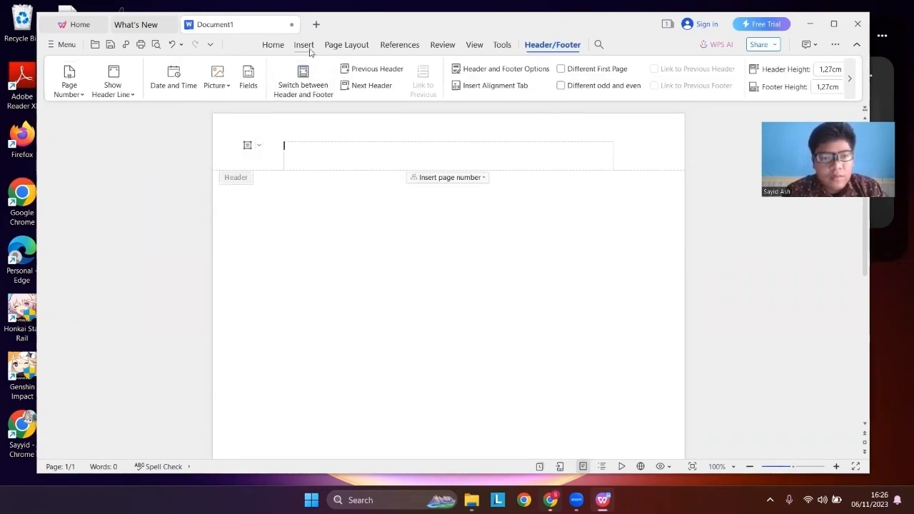
left_click(310, 49)
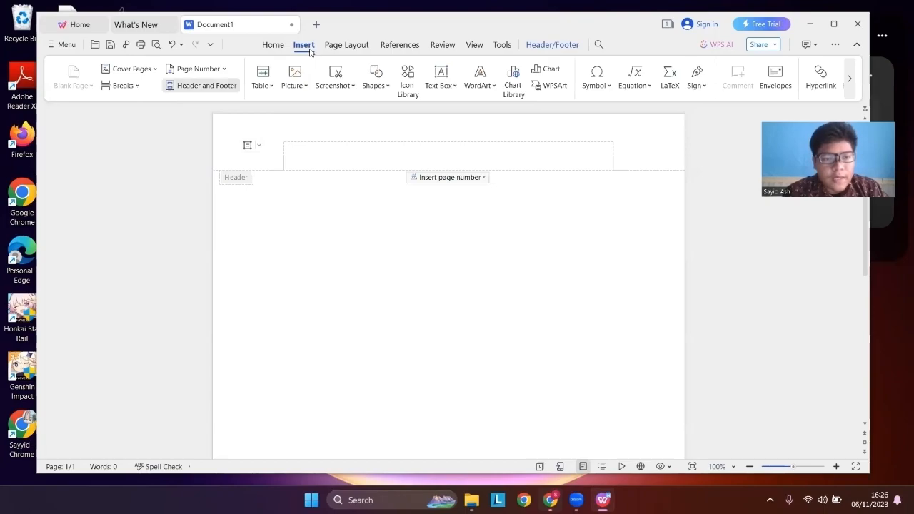
Examine the table, picture and screenshot insertion options and the preset shapes.
left_click(275, 85)
left_click(276, 85)
left_click(297, 90)
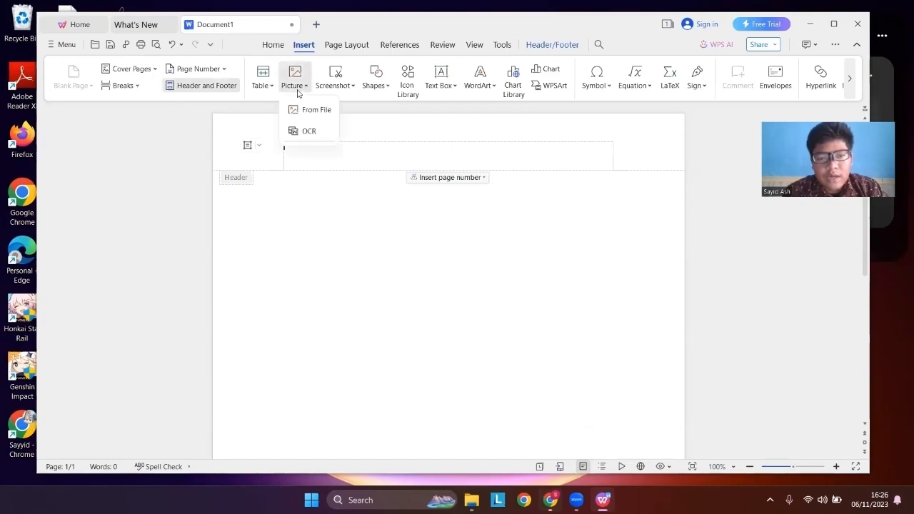
left_click(299, 91)
left_click(348, 86)
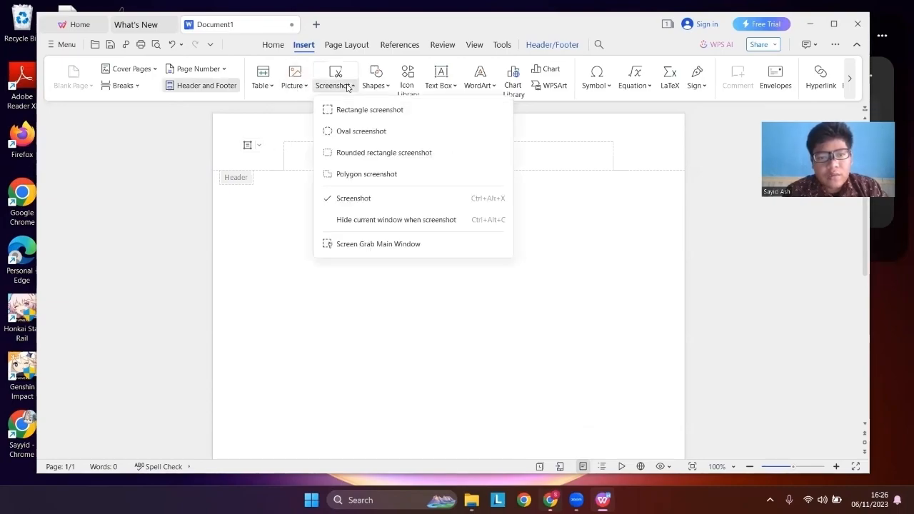
left_click(348, 87)
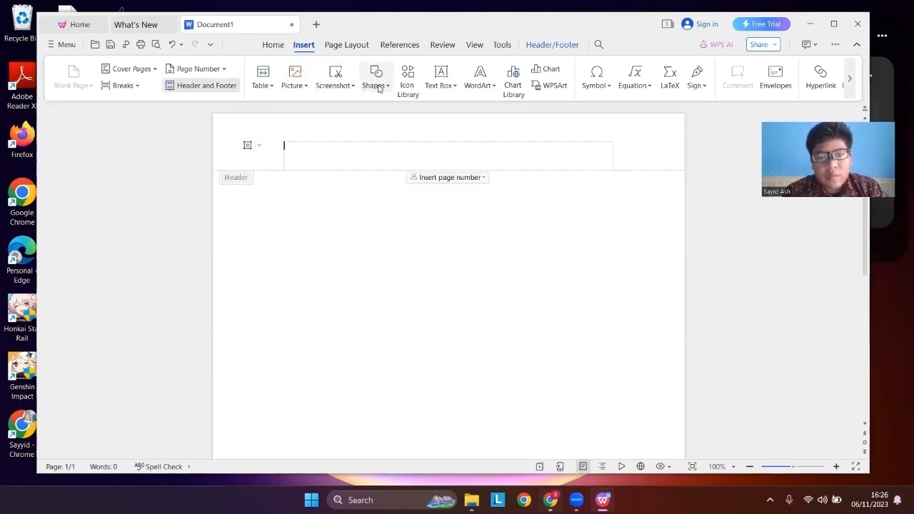
left_click(378, 86)
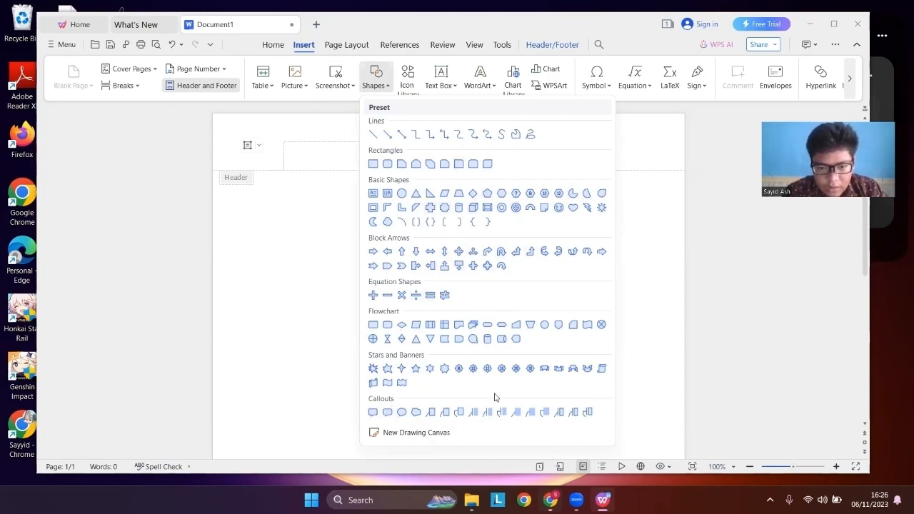
left_click(388, 82)
Browse the Icon Library's icon, illustration, chart, picture and font collections and close the library.
left_click(412, 86)
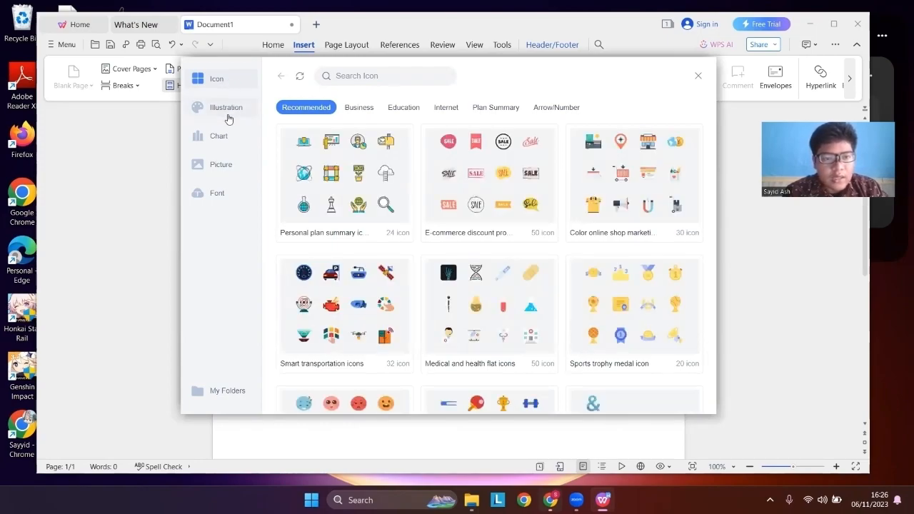
left_click(229, 115)
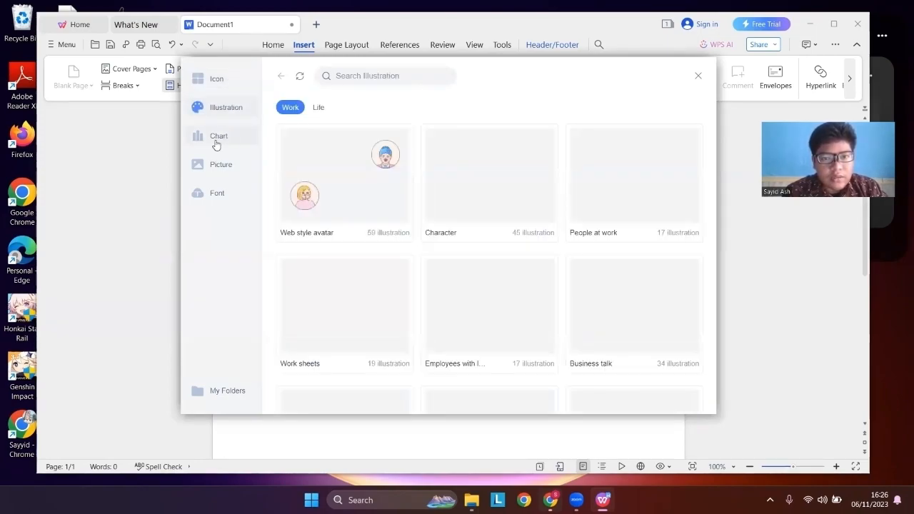
left_click(226, 147)
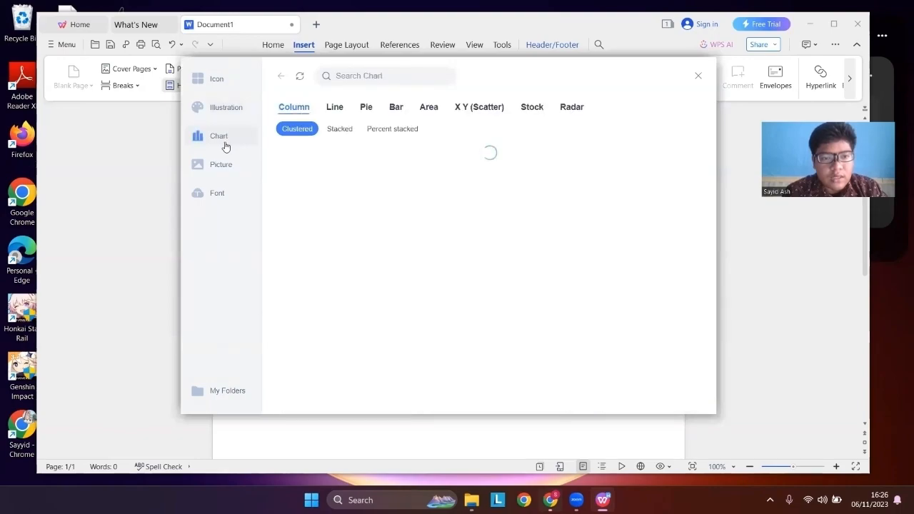
left_click(243, 167)
left_click(229, 193)
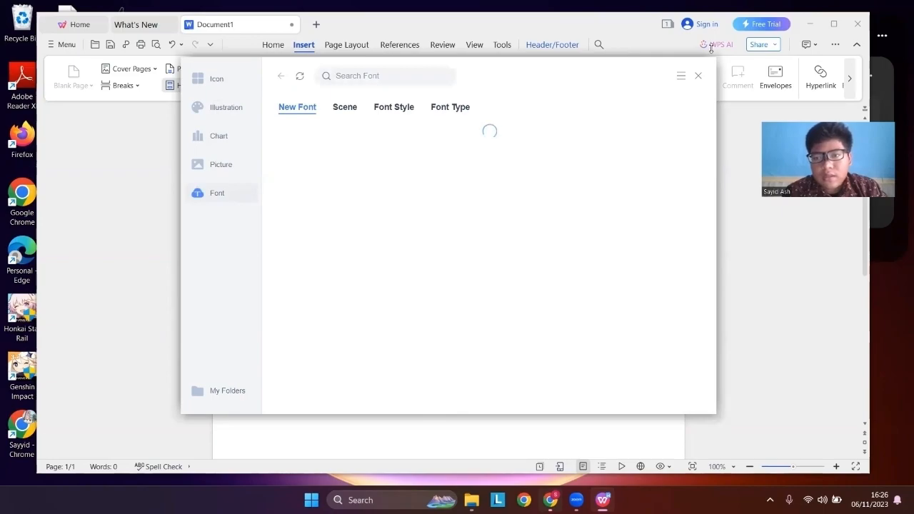
left_click(699, 76)
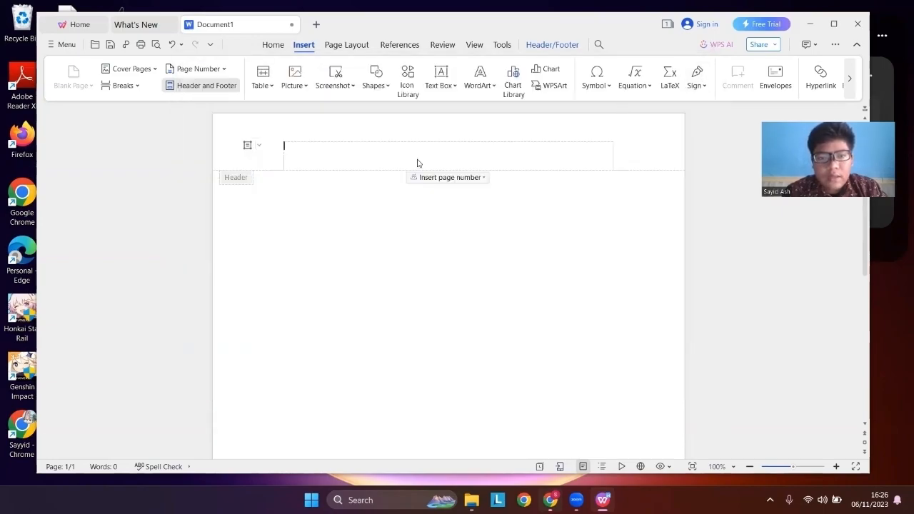
Draw an empty horizontal text box on the page below the header area and return to the Insert tools.
left_click(453, 85)
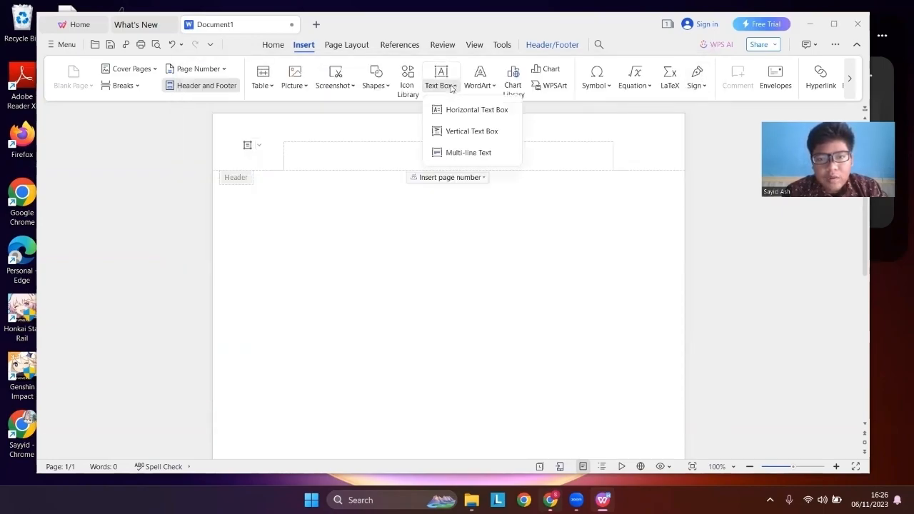
left_click(443, 69)
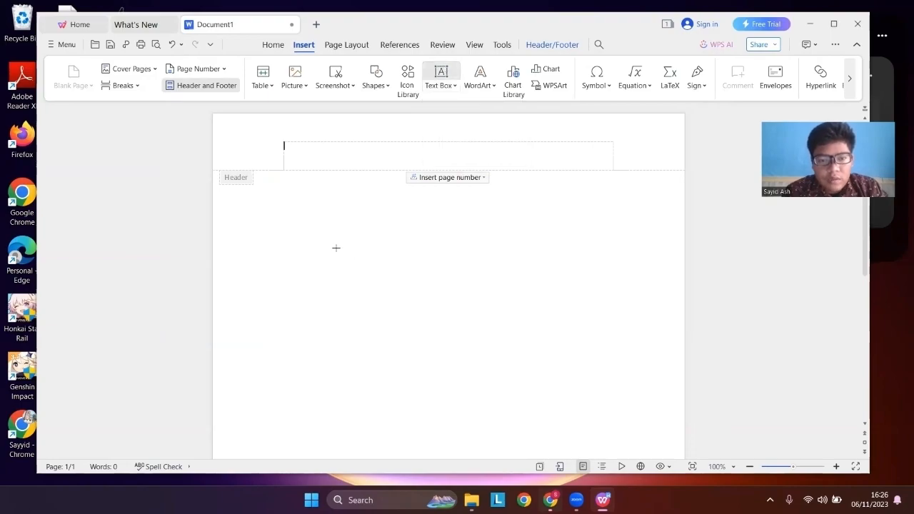
left_click(537, 256)
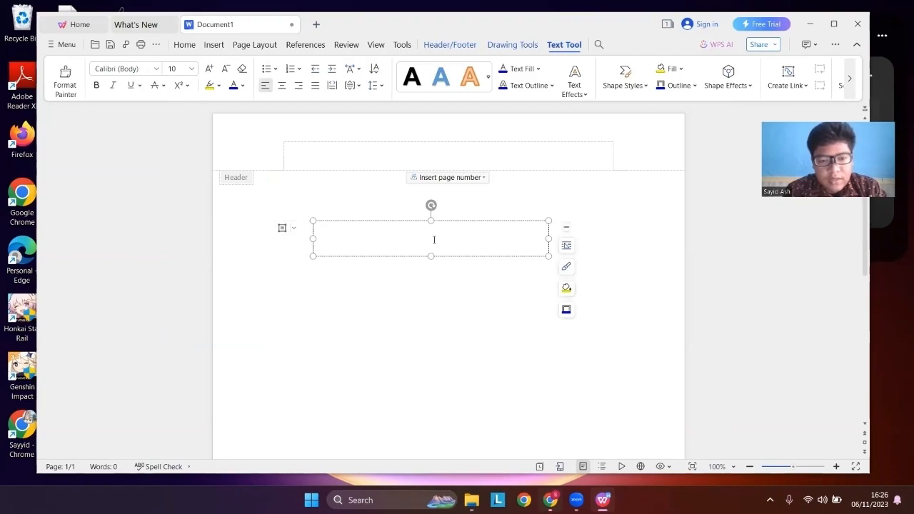
left_click(213, 45)
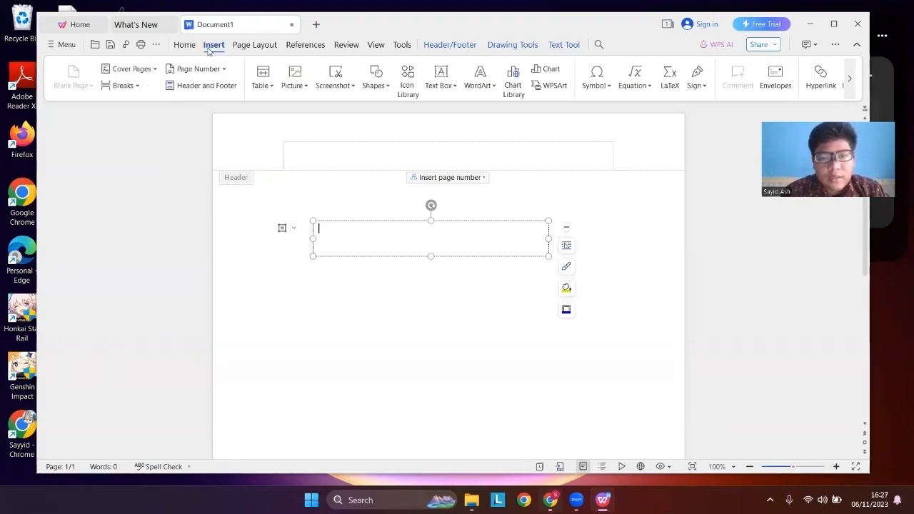
Examine the WordArt presets and the Chart Library's chart categories, including Radar and Area, and close the library.
left_click(497, 85)
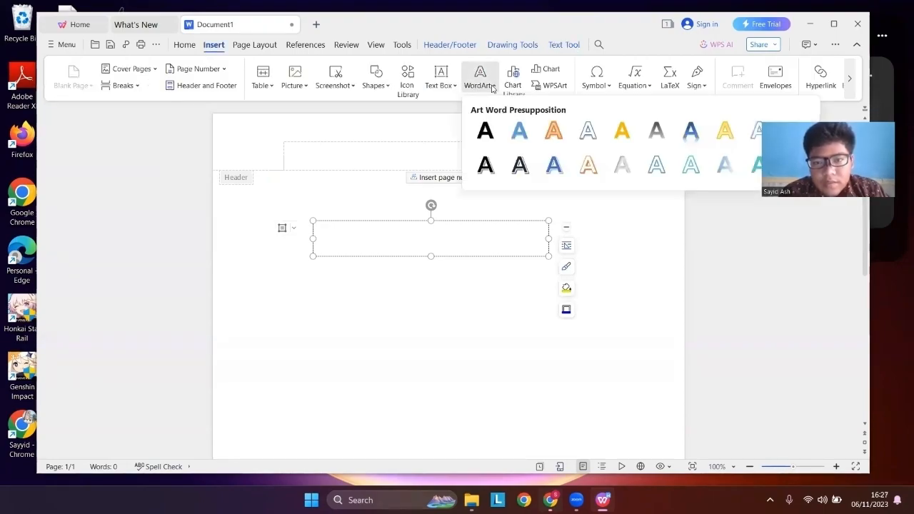
left_click(491, 91)
left_click(514, 86)
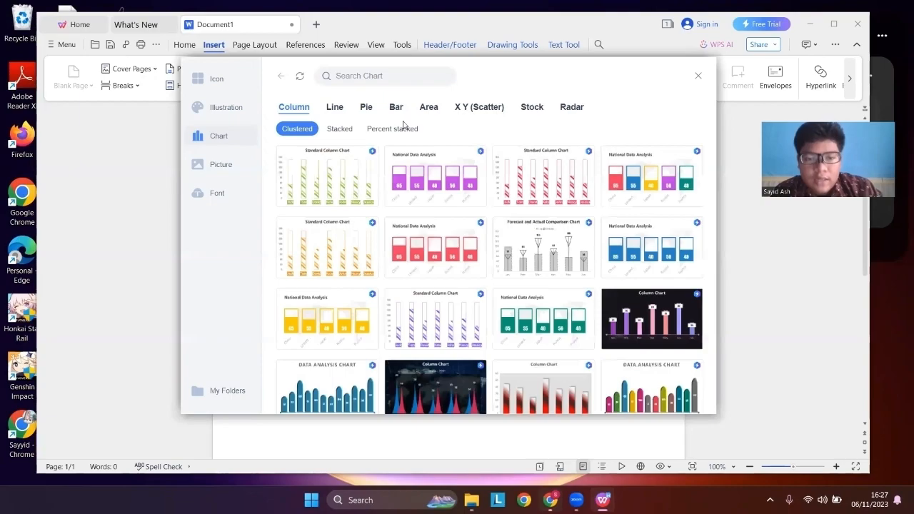
left_click(583, 108)
left_click(429, 108)
left_click(699, 75)
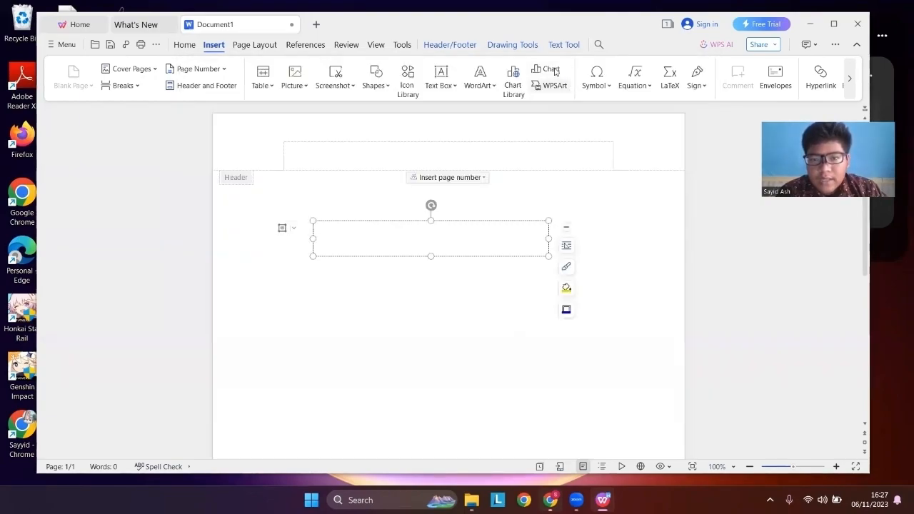
Examine the symbol collection and the built-in equation gallery.
left_click(607, 87)
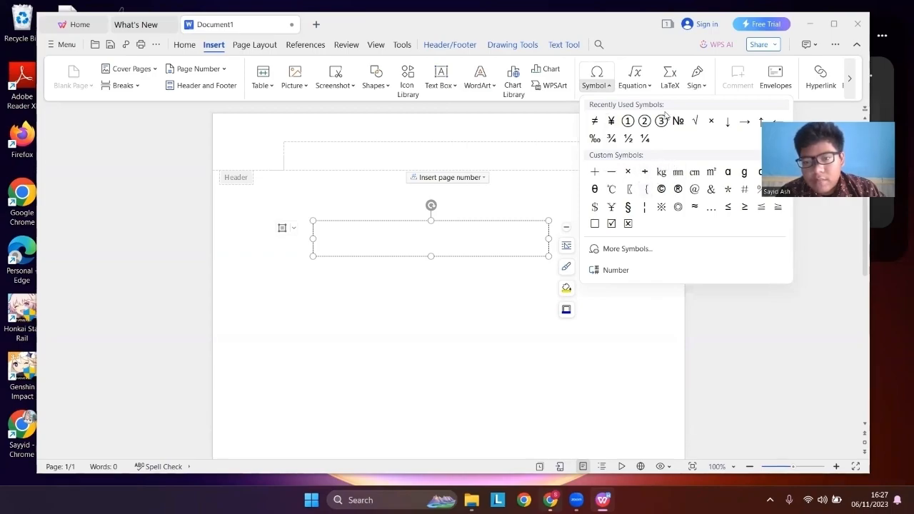
left_click(615, 86)
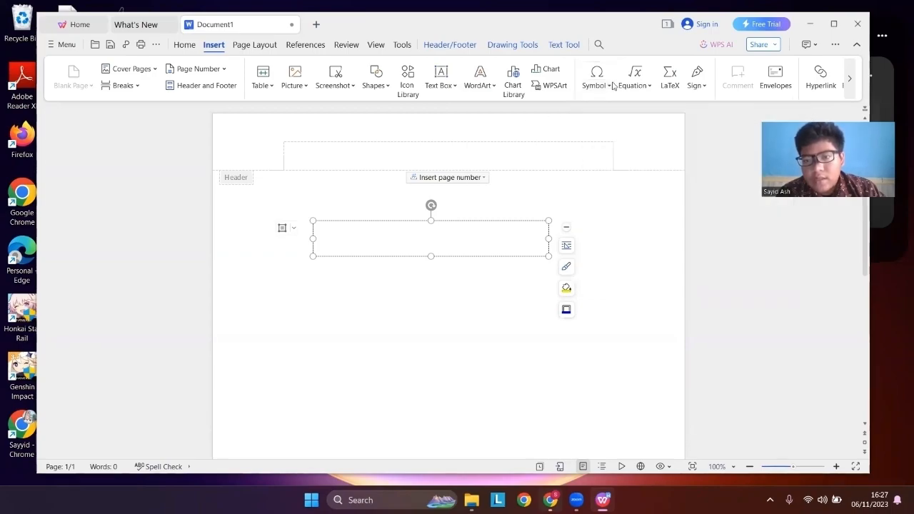
left_click(650, 86)
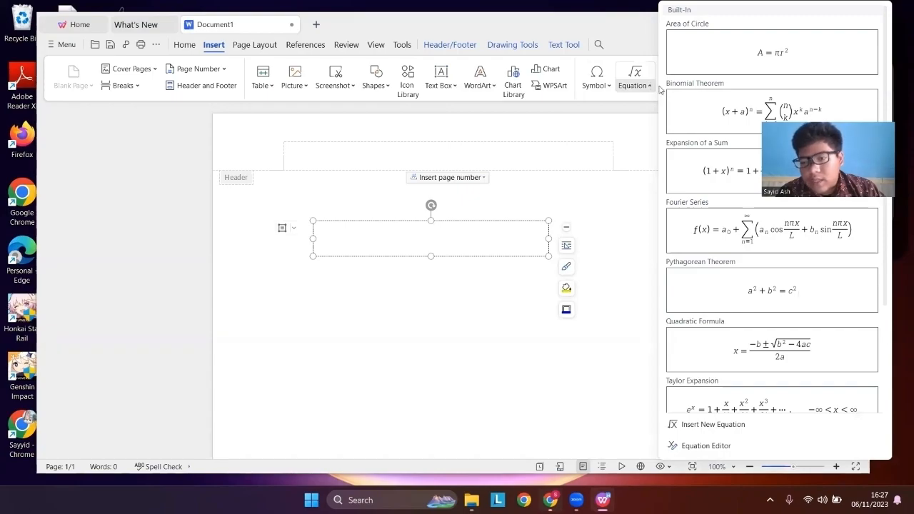
left_click(641, 90)
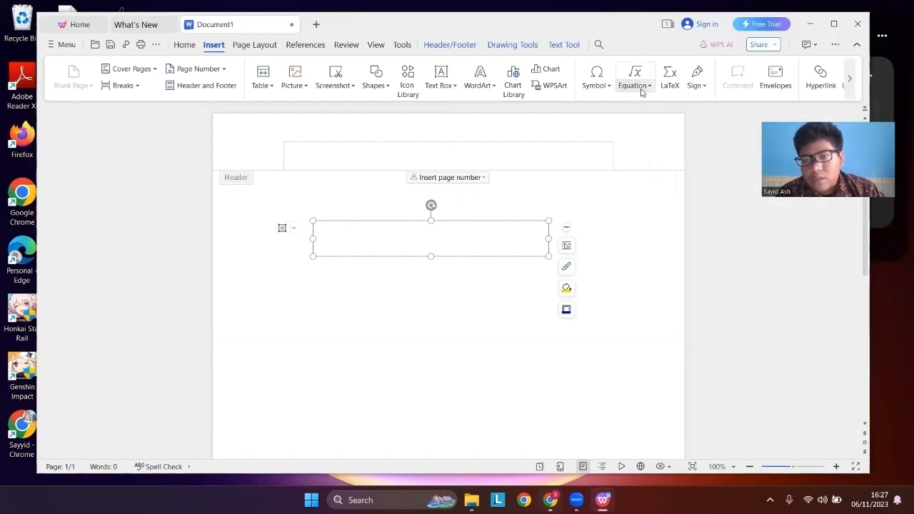
left_click(641, 91)
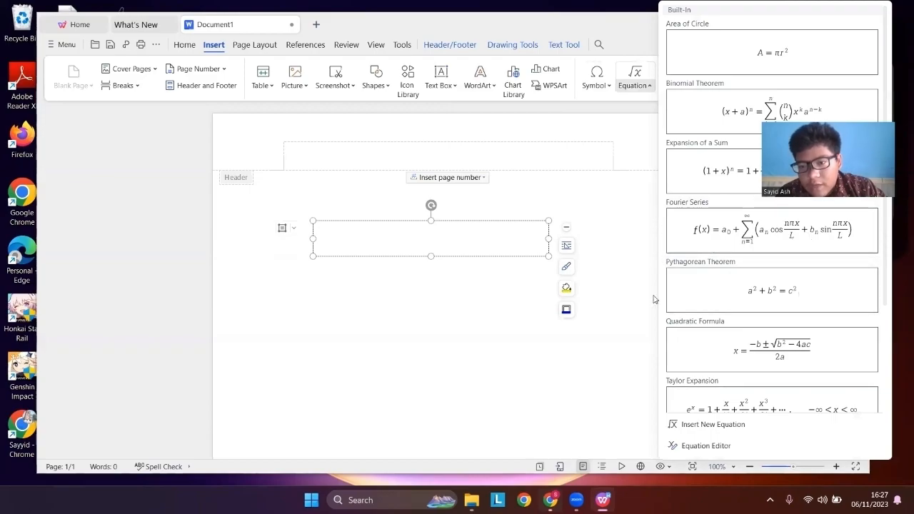
left_click(636, 85)
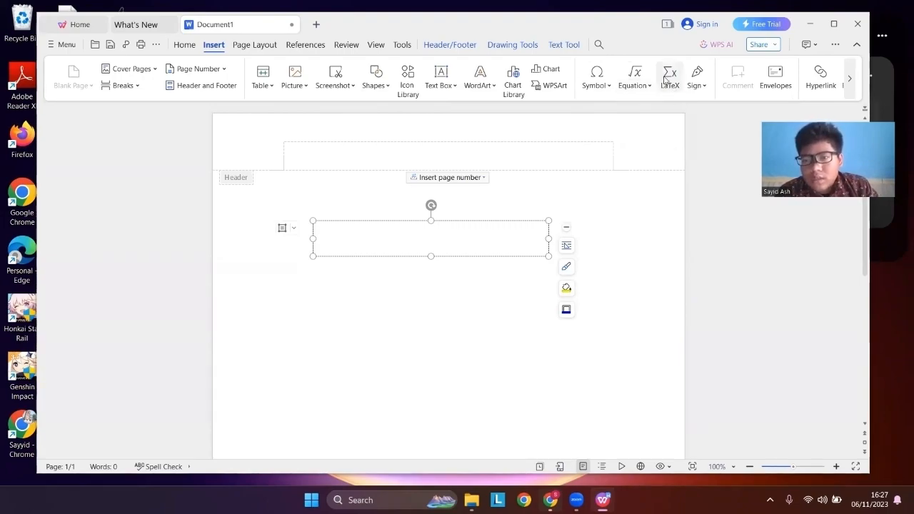
Examine the signature options and the Envelopes dialog's delivery and return address fields, and close the dialog.
left_click(706, 87)
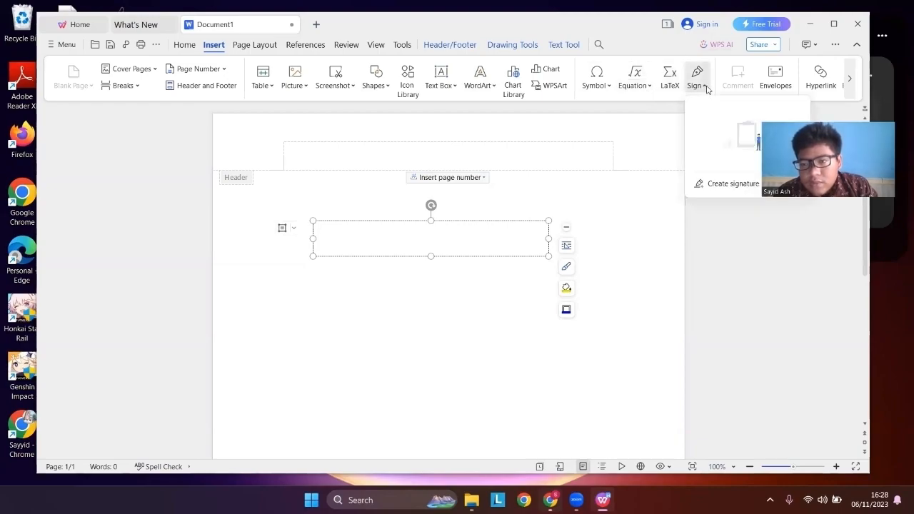
left_click(707, 87)
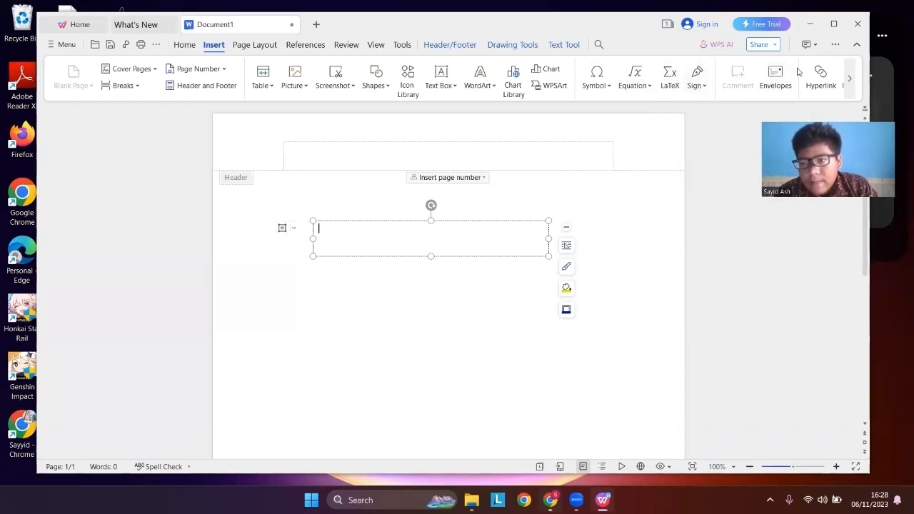
left_click(783, 86)
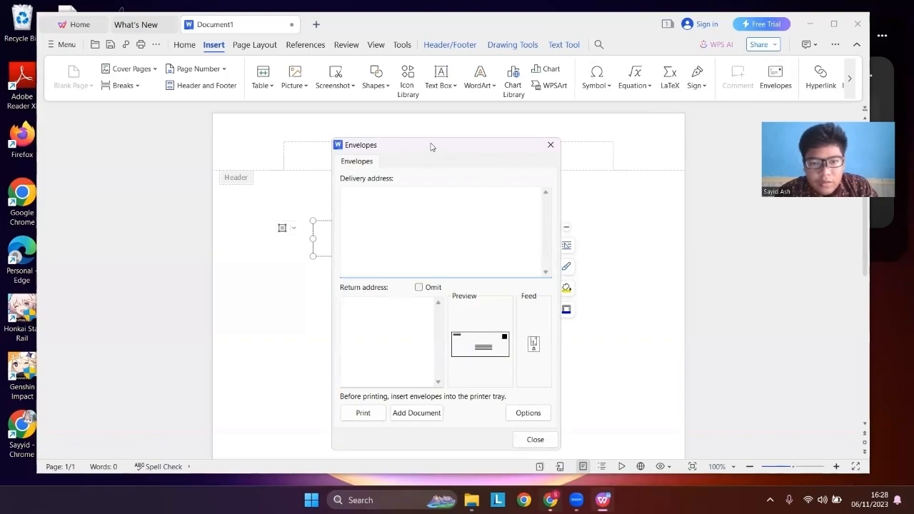
left_click_drag(457, 114, 464, 85)
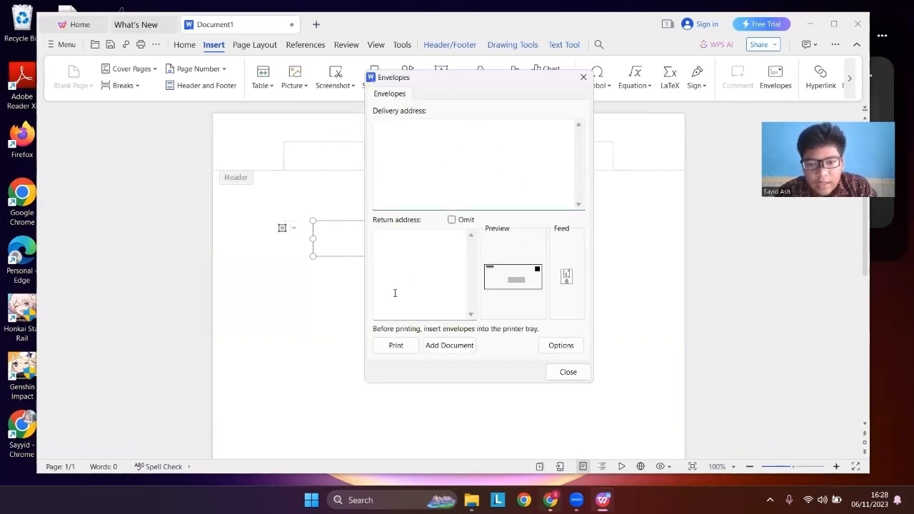
left_click(566, 370)
Examine the Hyperlink dialog and the file object insertion dialog, closing both without inserting anything.
left_click(850, 78)
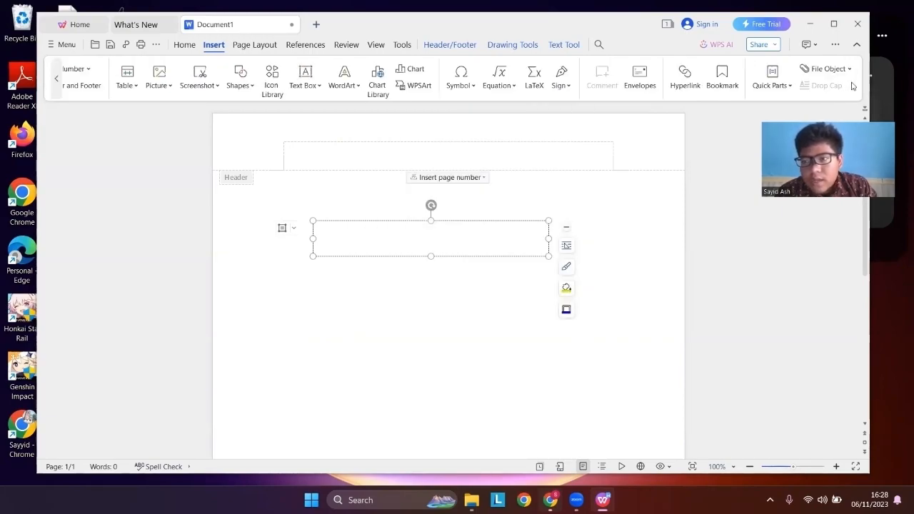
left_click(685, 78)
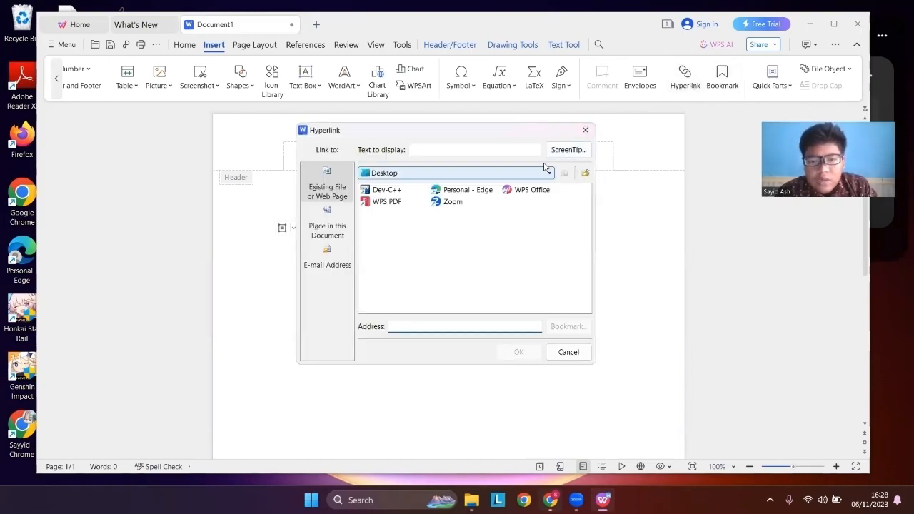
left_click(585, 131)
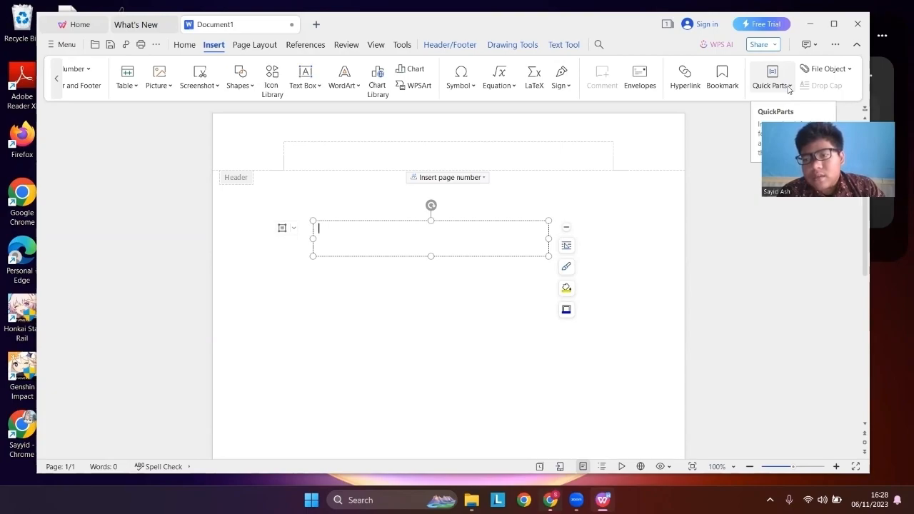
left_click(845, 73)
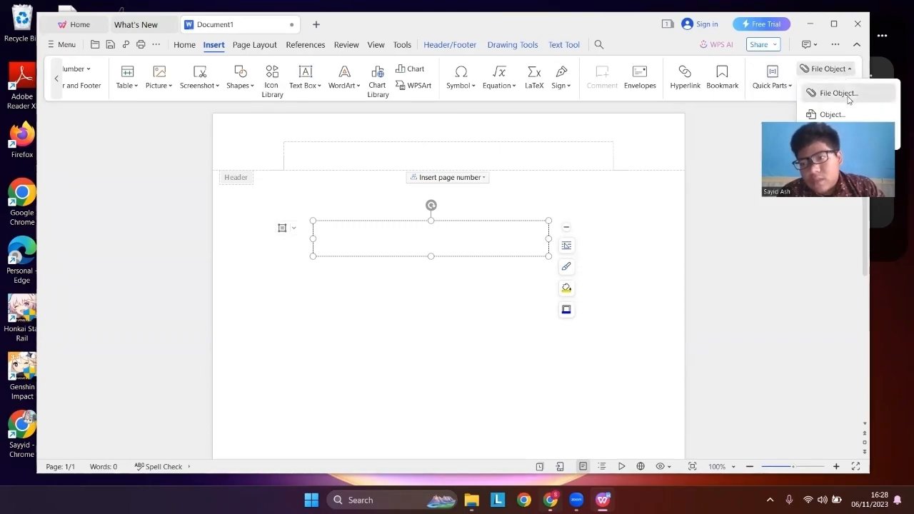
left_click(843, 93)
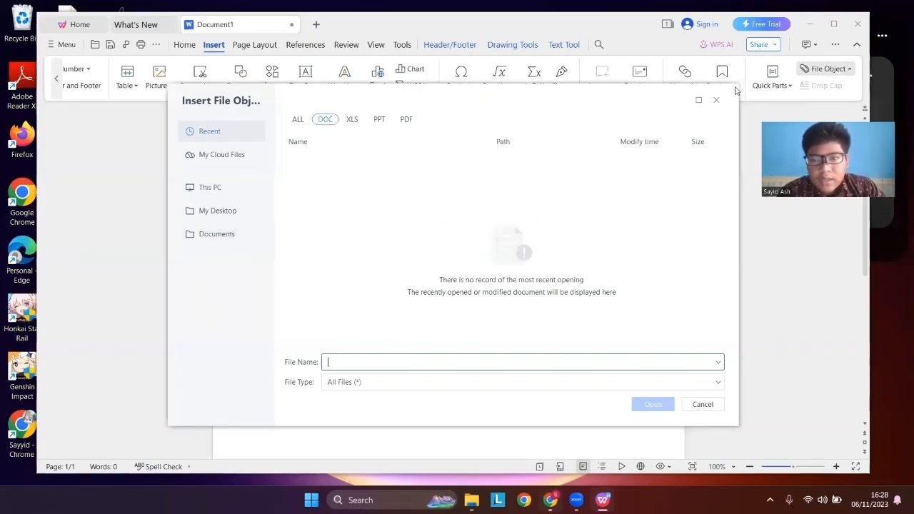
left_click(717, 101)
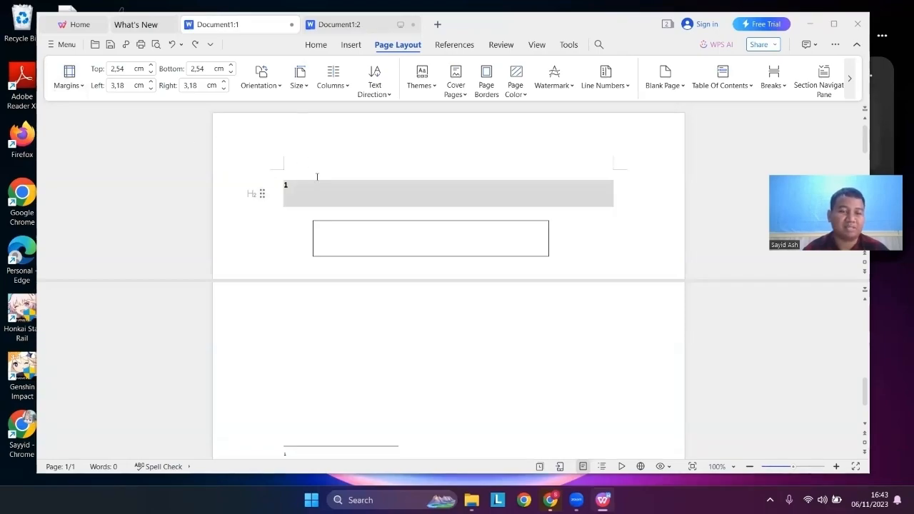
Try the Moderate margin preset on the page and restore the Normal margins.
left_click(76, 89)
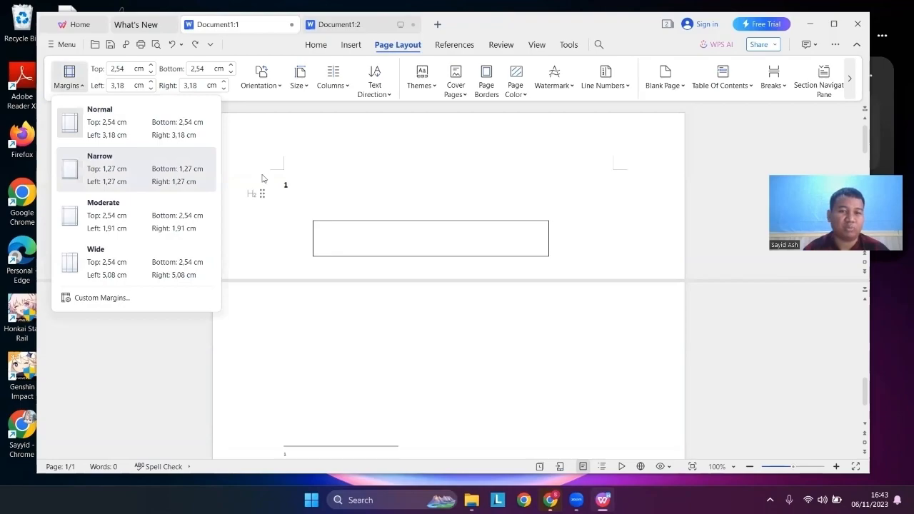
double_click(290, 180)
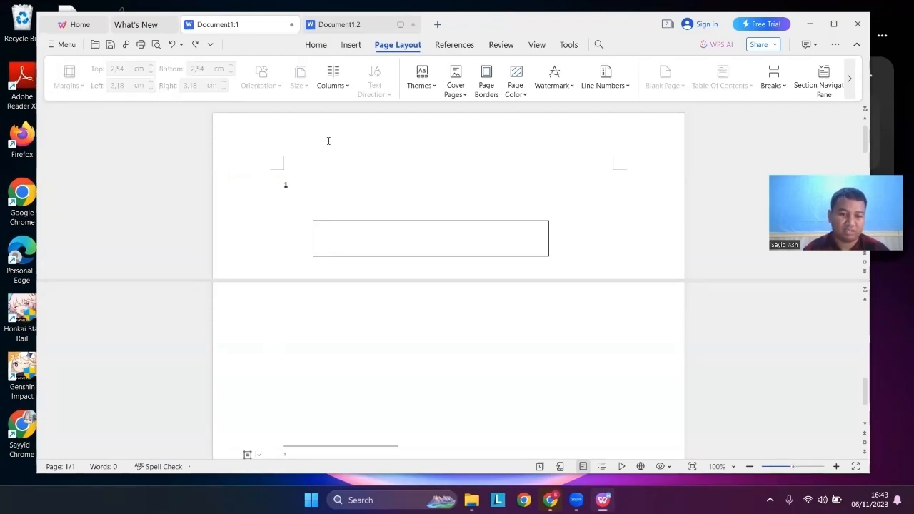
double_click(288, 188)
left_click(75, 88)
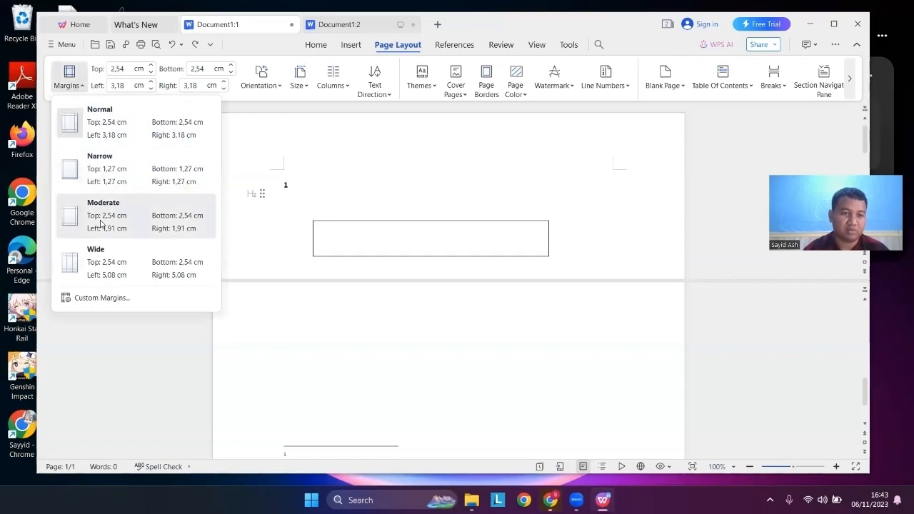
left_click(101, 224)
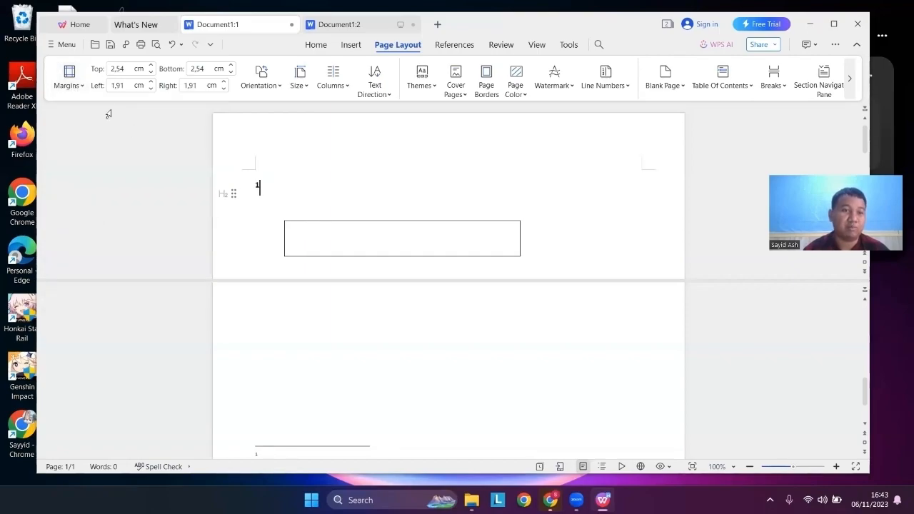
left_click(69, 84)
left_click(90, 124)
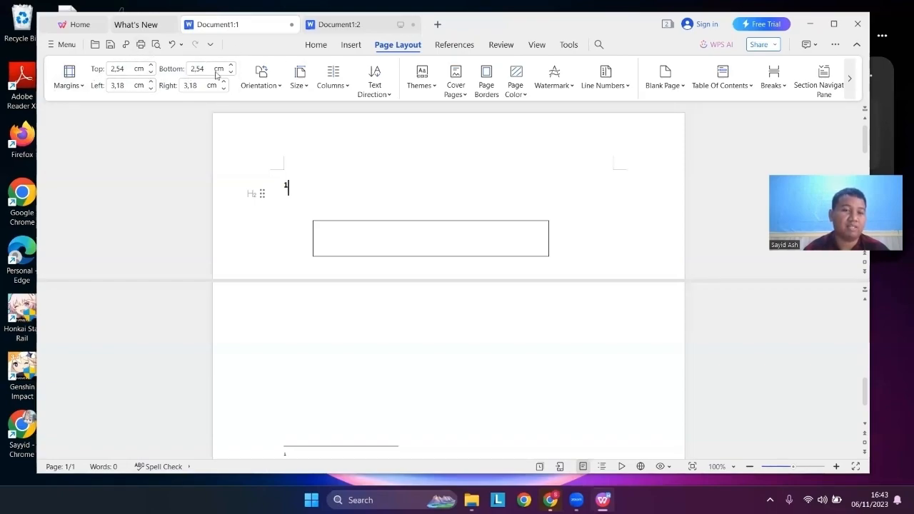
Switch the page orientation to Landscape and back to Portrait.
left_click(271, 83)
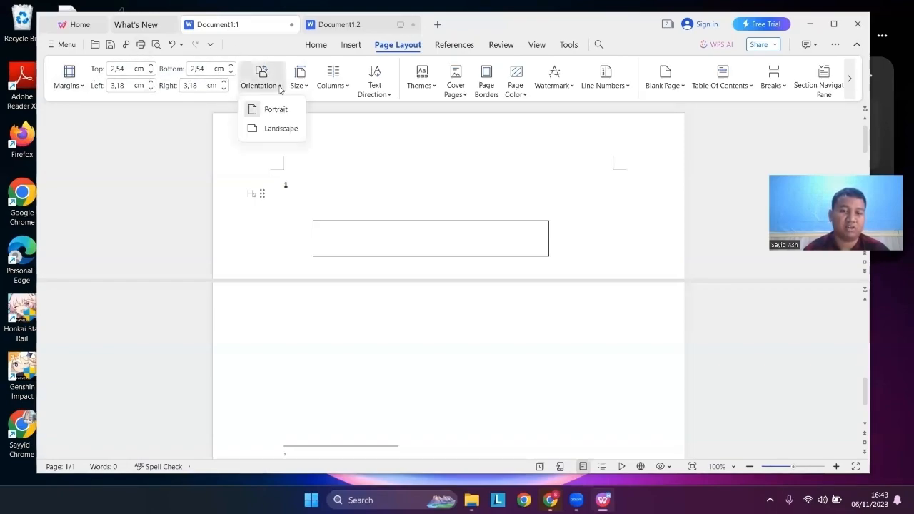
left_click(270, 135)
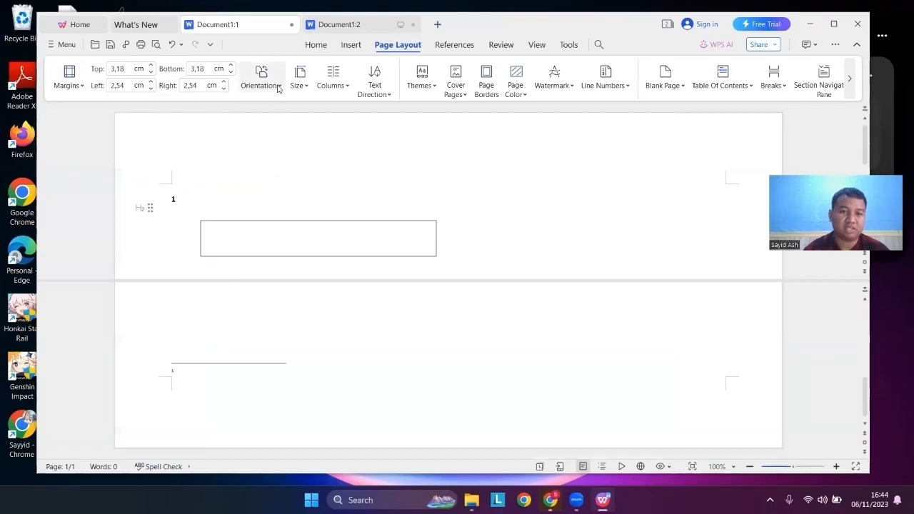
left_click(751, 467)
left_click(750, 468)
left_click(749, 470)
left_click(748, 472)
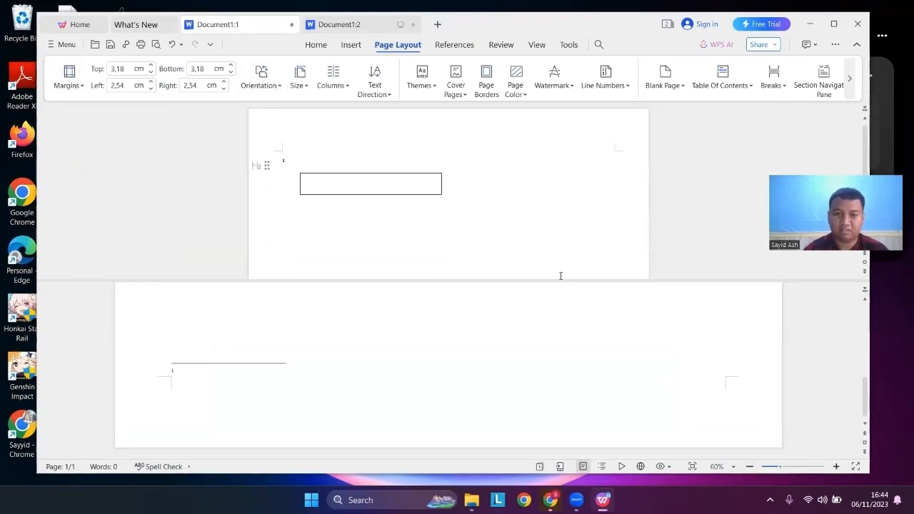
left_click(264, 87)
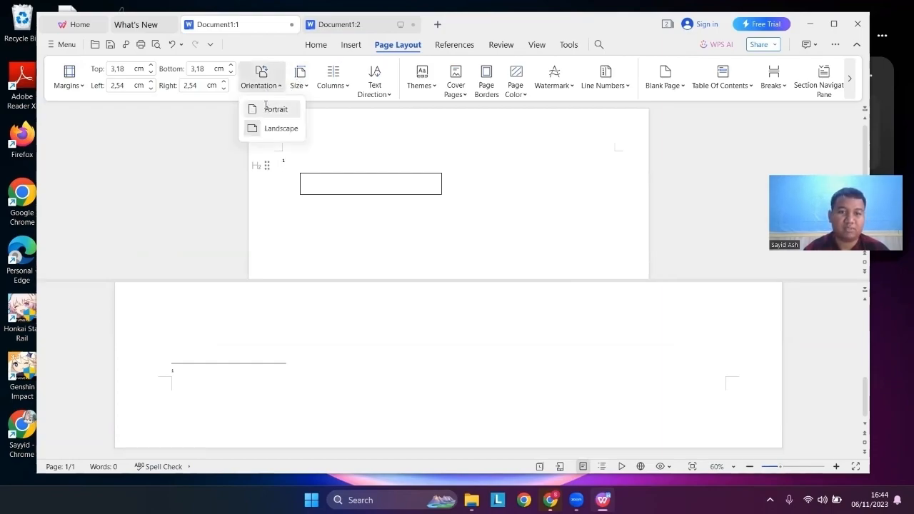
left_click(271, 109)
Look through the preset paper sizes and set the page layout to one column.
left_click(305, 86)
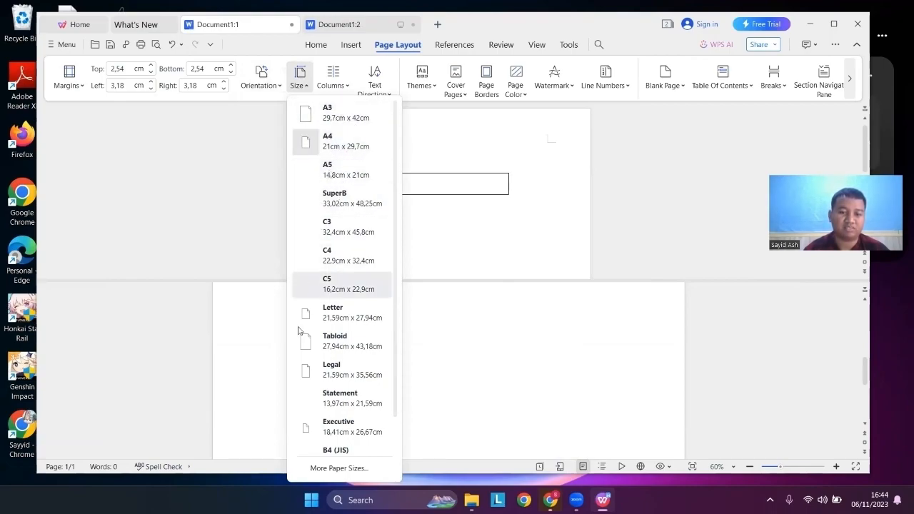
left_click(342, 90)
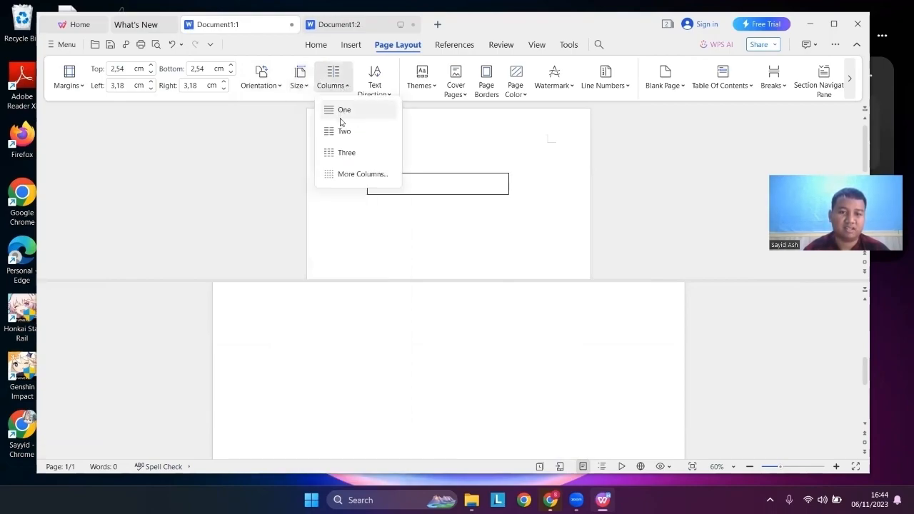
left_click(333, 116)
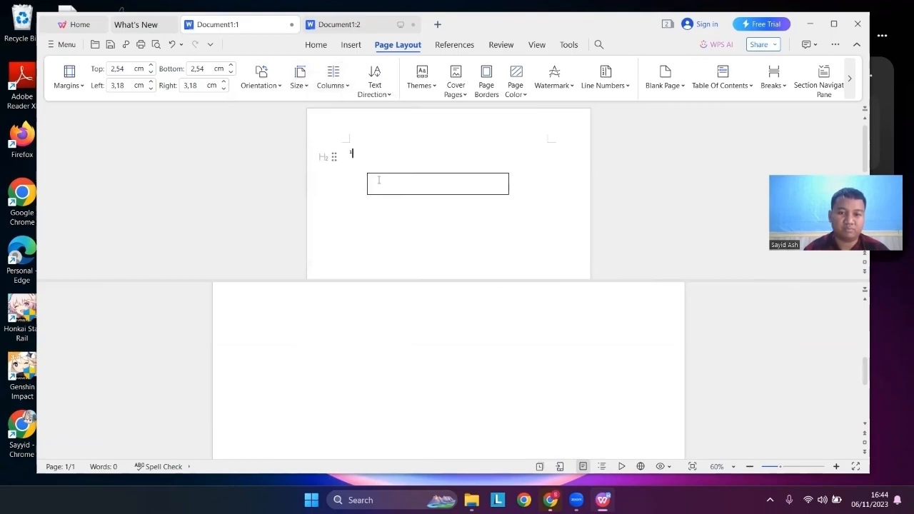
Examine the detailed column settings for the page and close the dialog without changing anything.
left_click(341, 88)
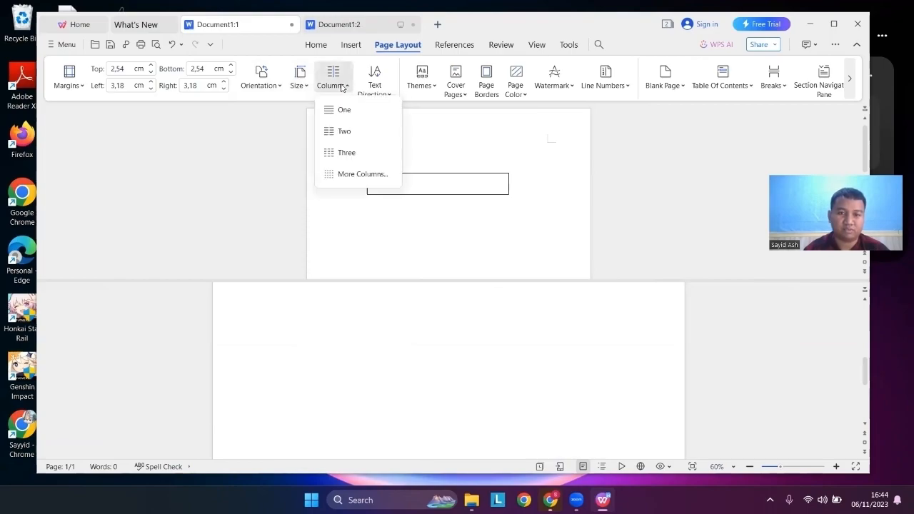
left_click(347, 175)
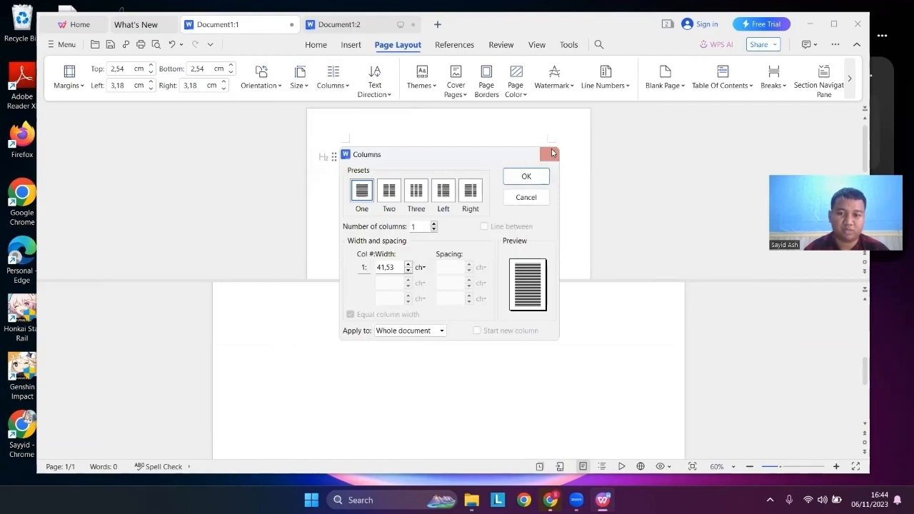
left_click(556, 155)
Look through the text direction options and the document theme, color, font and effect presets.
left_click(386, 97)
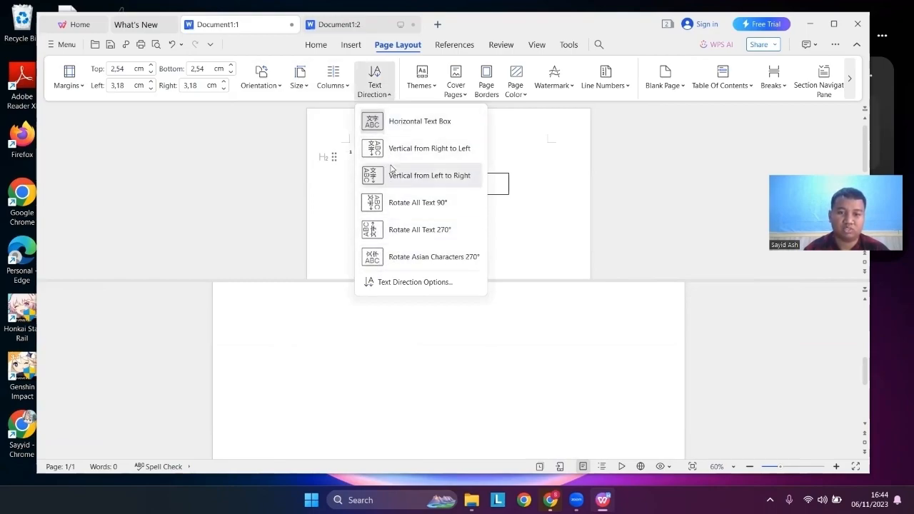
left_click(376, 95)
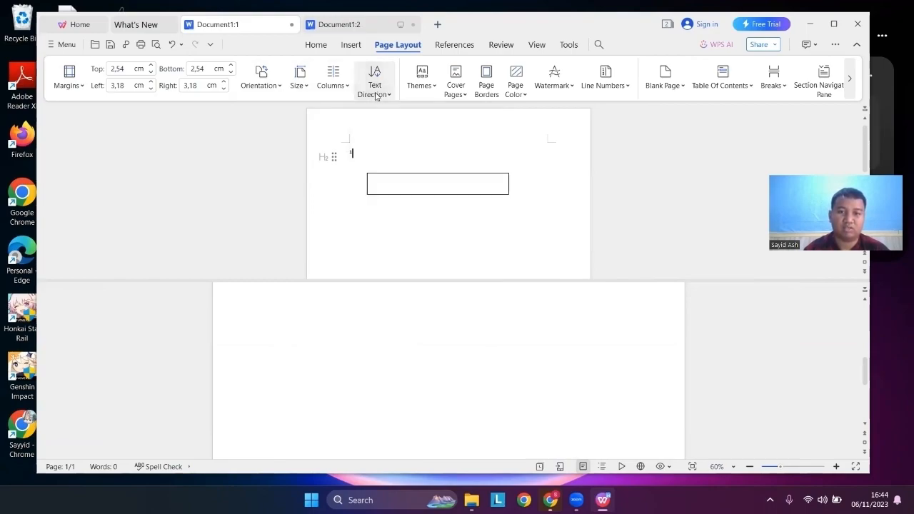
left_click(432, 88)
mouse_move(434, 112)
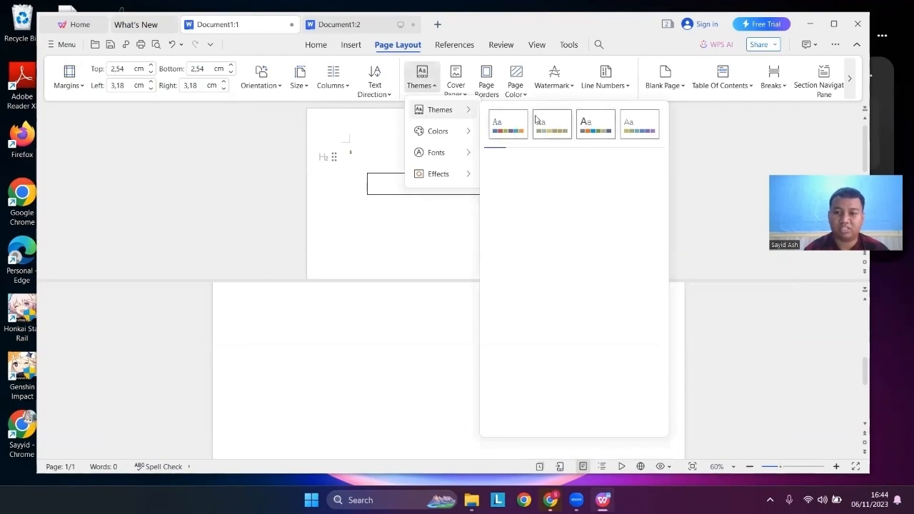
mouse_move(464, 133)
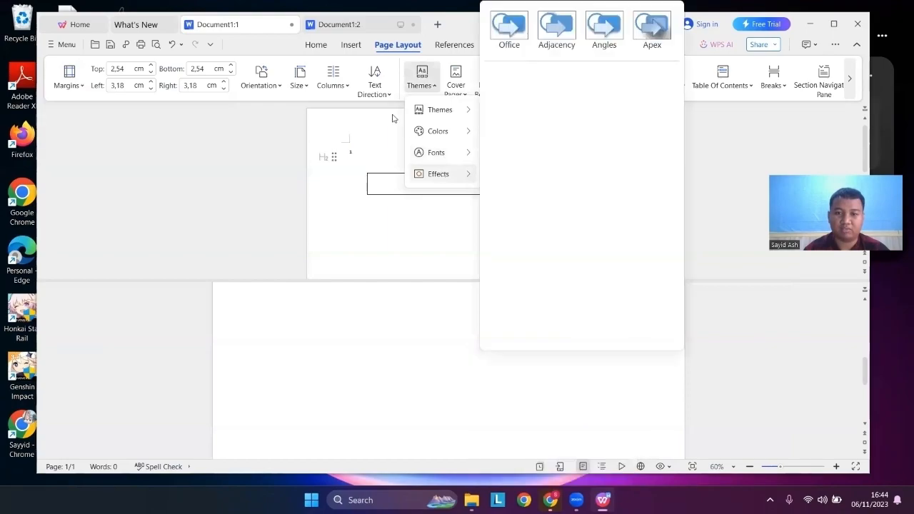
Try the Cubical business cover page on the document and undo its insertion.
left_click(456, 80)
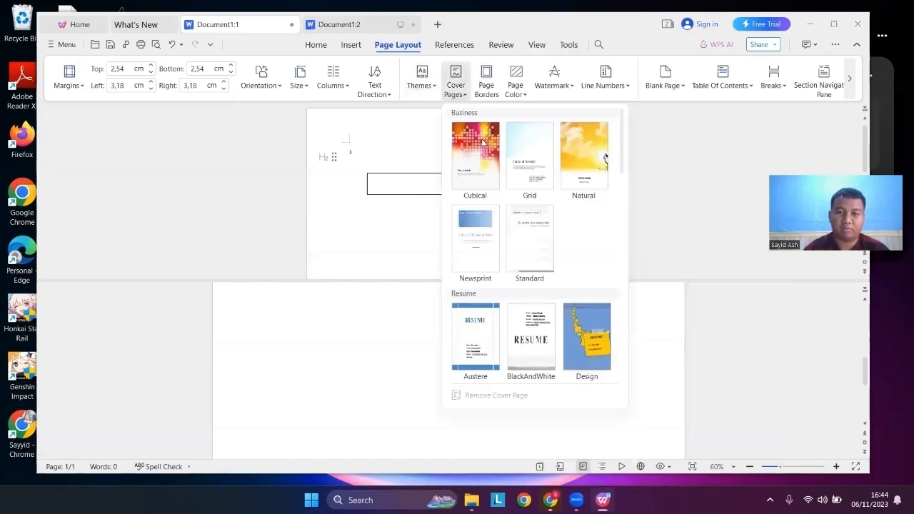
left_click(483, 142)
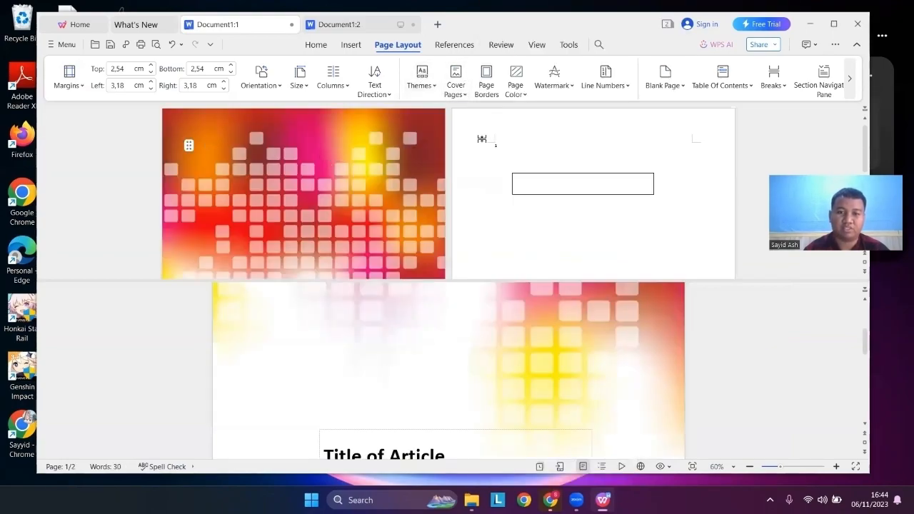
left_click(459, 88)
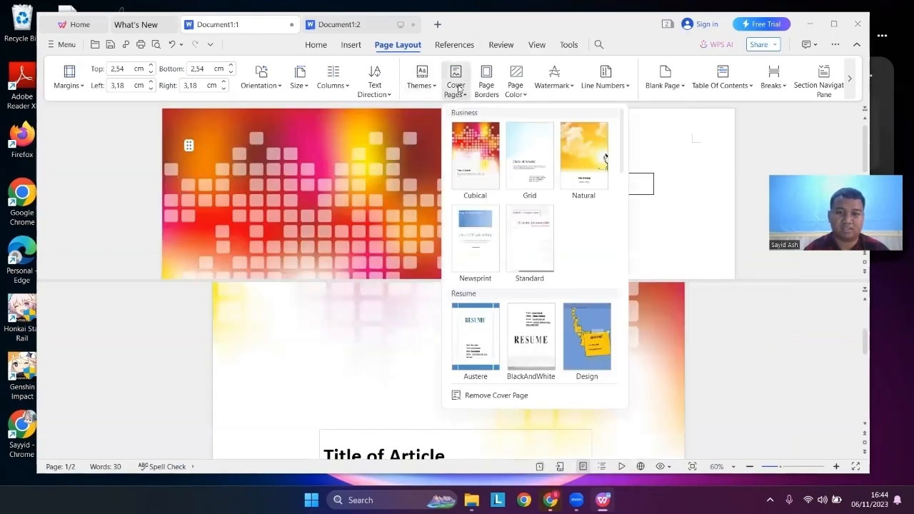
left_click(377, 196)
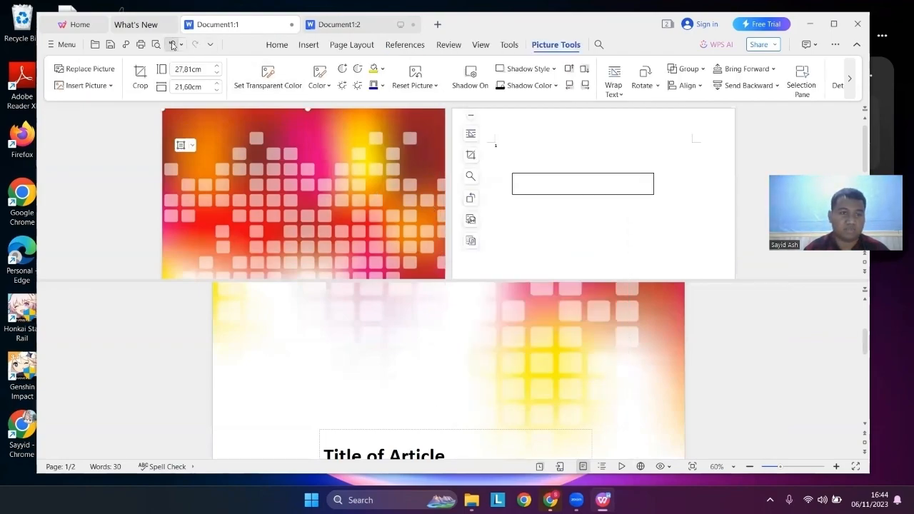
left_click(173, 44)
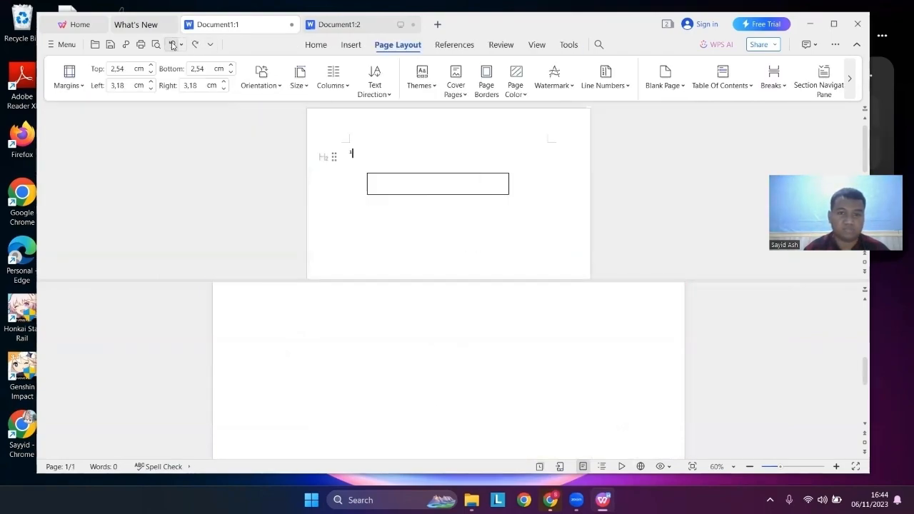
Try a Box page border on the whole document and undo it.
left_click(487, 79)
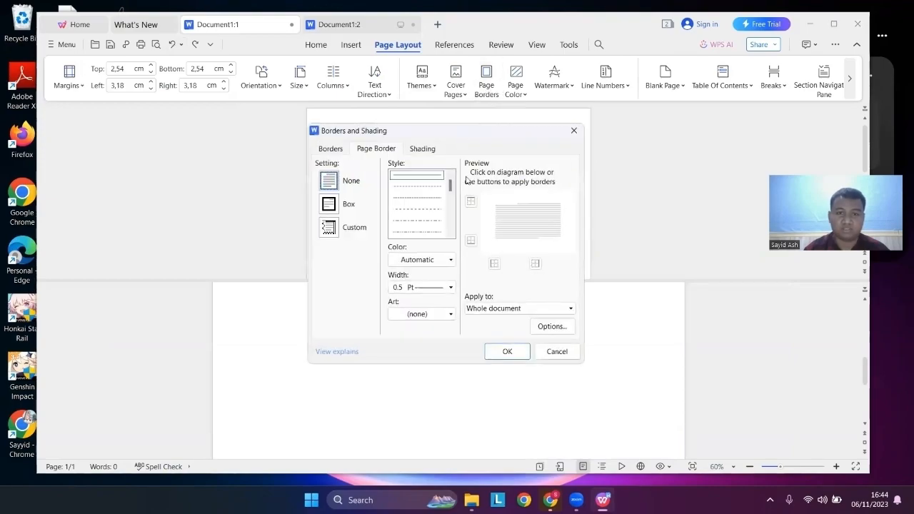
left_click(505, 351)
left_click(487, 78)
left_click(333, 209)
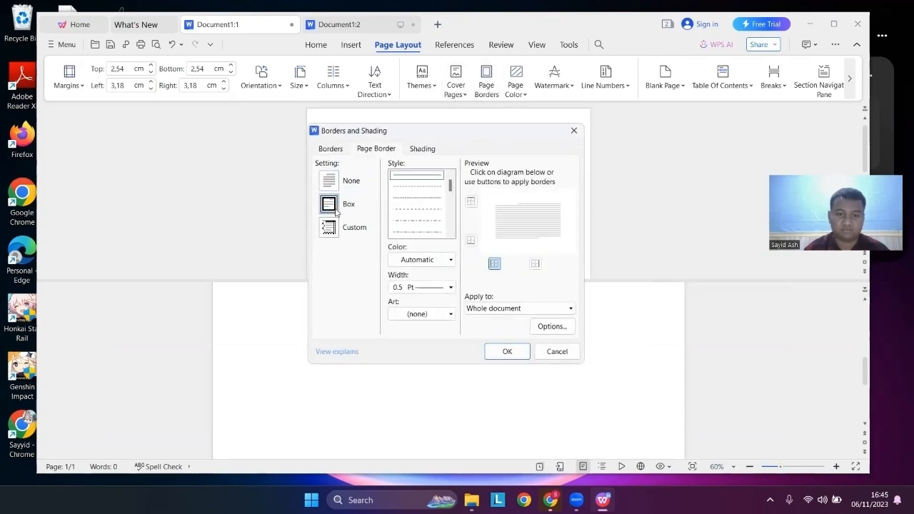
left_click(505, 352)
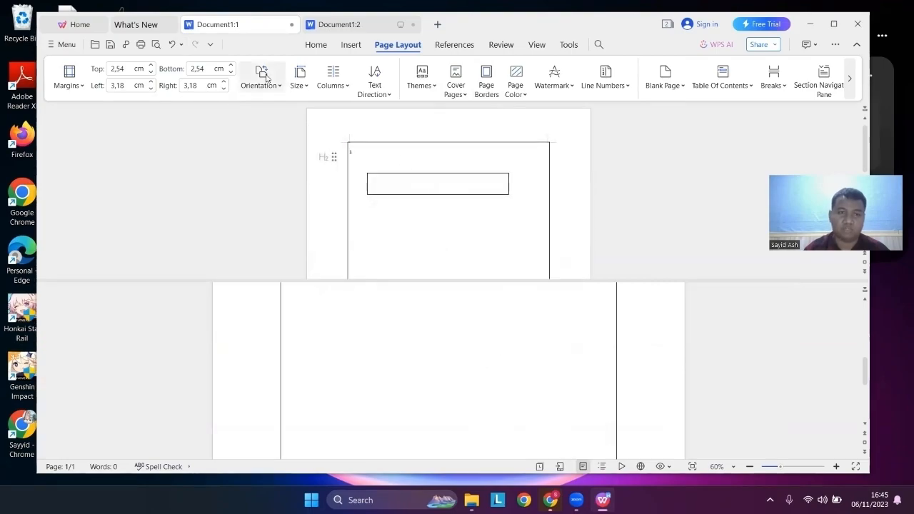
left_click(171, 44)
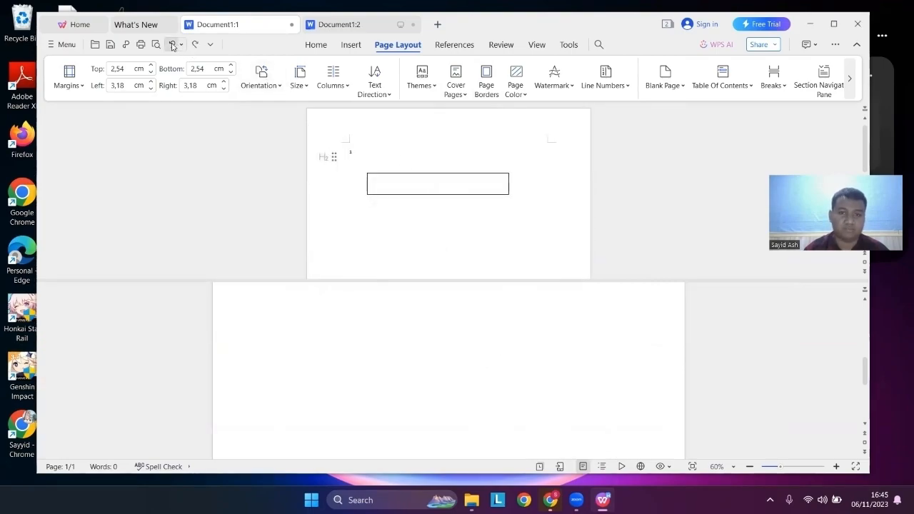
Try black and dark gray page colors and return the page background to white.
left_click(523, 96)
left_click(525, 136)
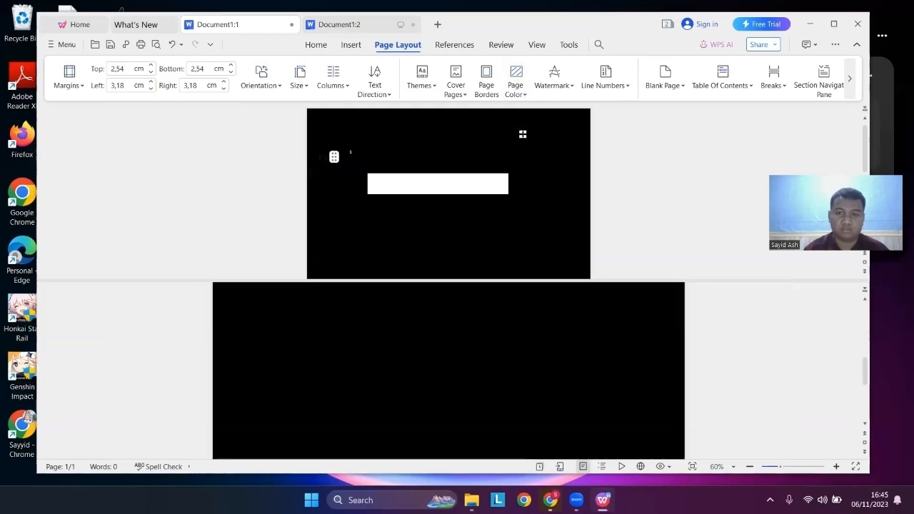
left_click(526, 90)
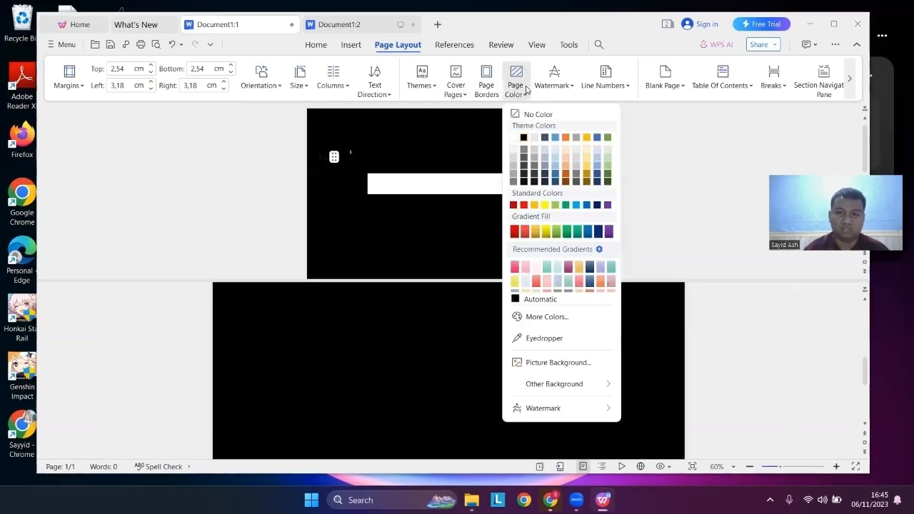
left_click(523, 165)
left_click(516, 90)
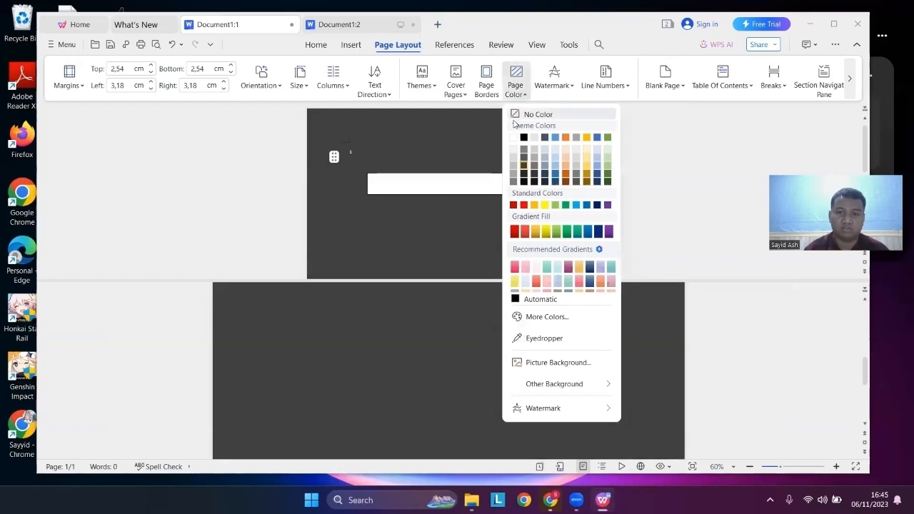
left_click(513, 139)
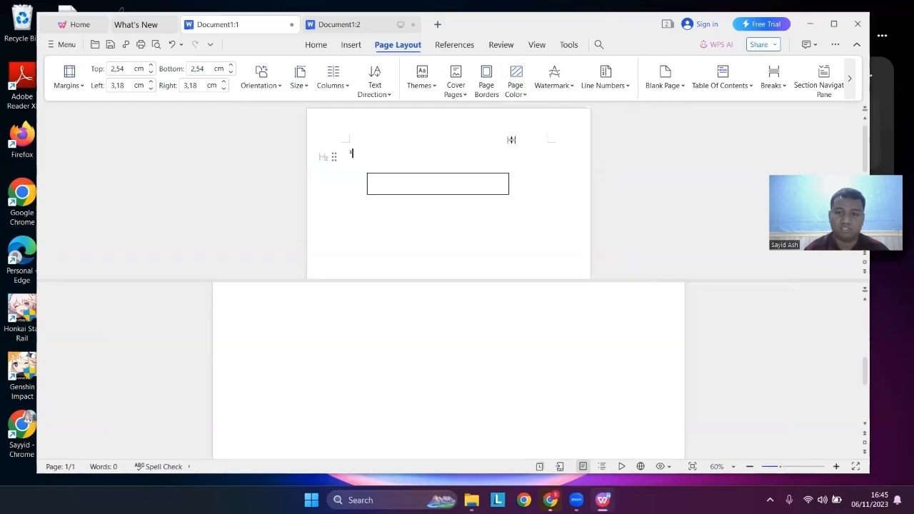
Try the CONFIDENTIAL preset watermark on the page and undo it.
left_click(555, 87)
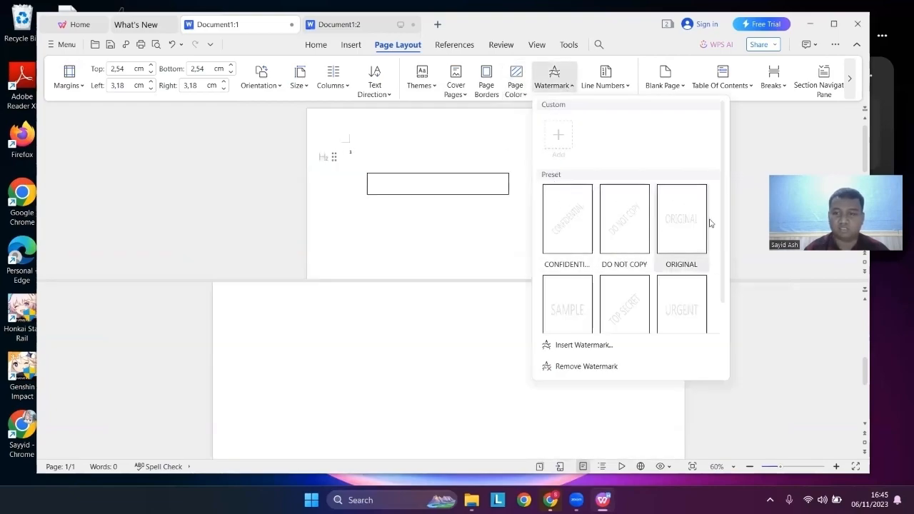
scroll(711, 225, "down", 1)
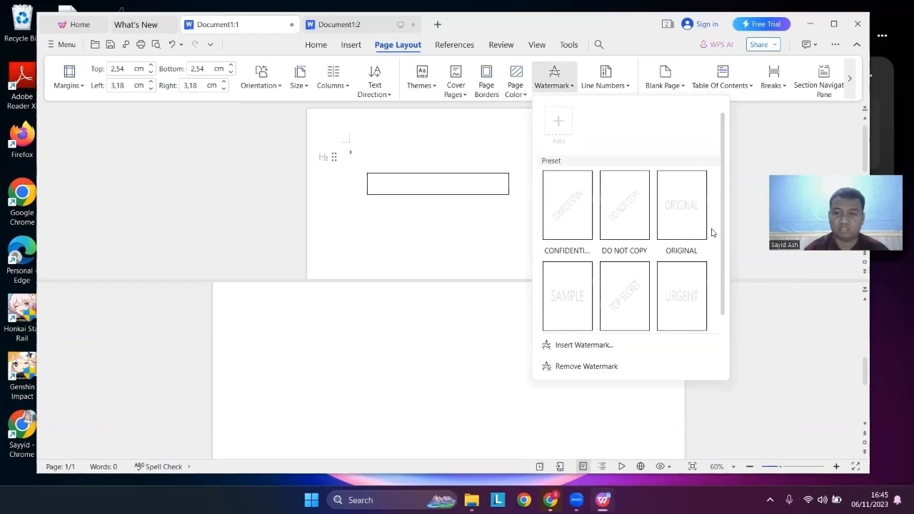
left_click(581, 212)
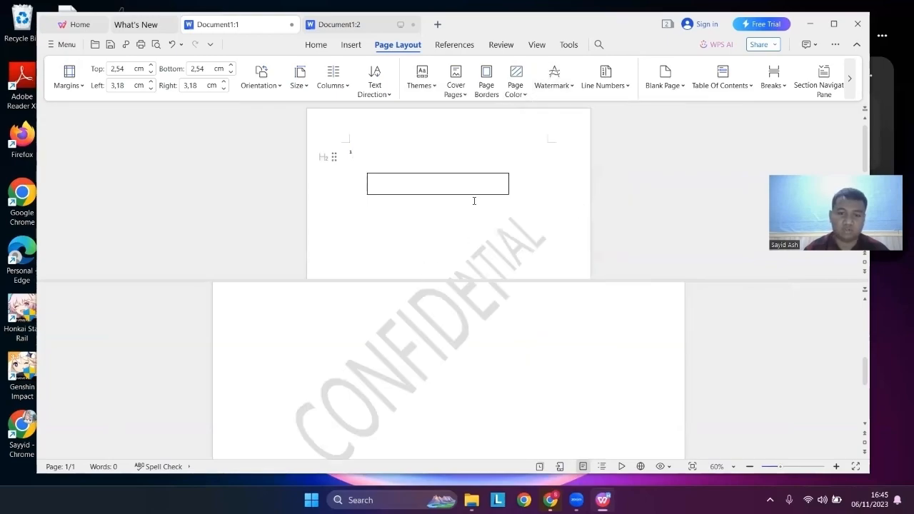
left_click(556, 84)
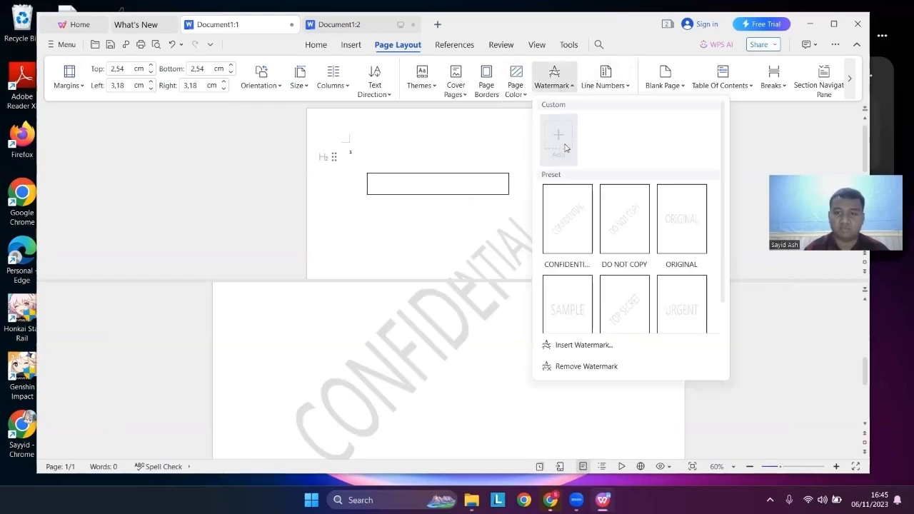
left_click(354, 169)
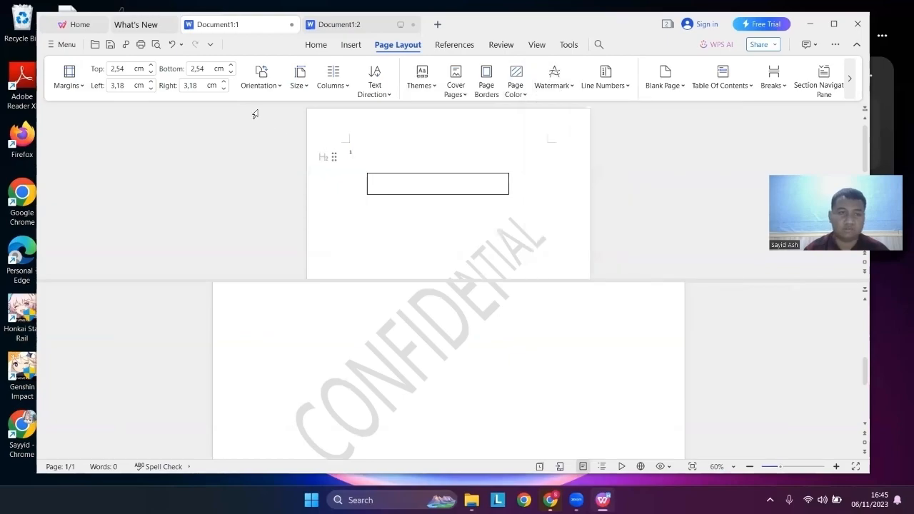
left_click(173, 44)
Turn on line numbering for the document with the Continuous Reading option.
left_click(606, 83)
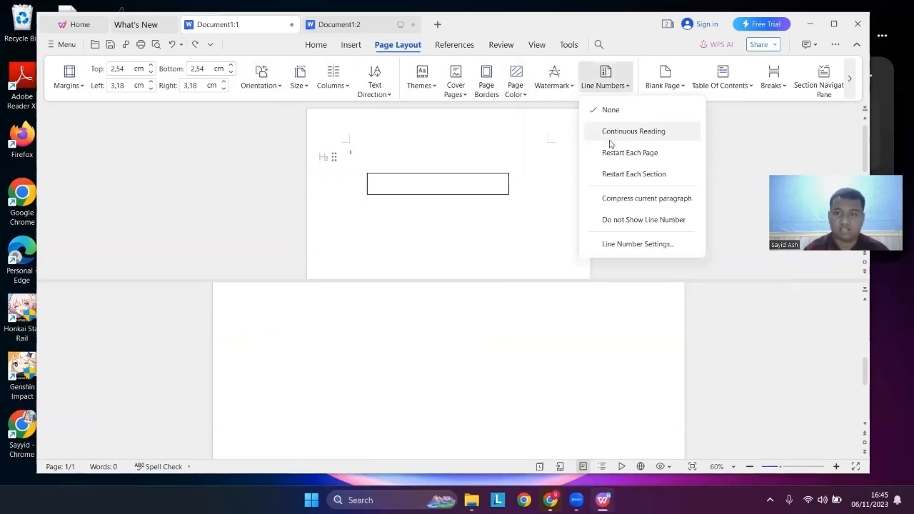
left_click(612, 131)
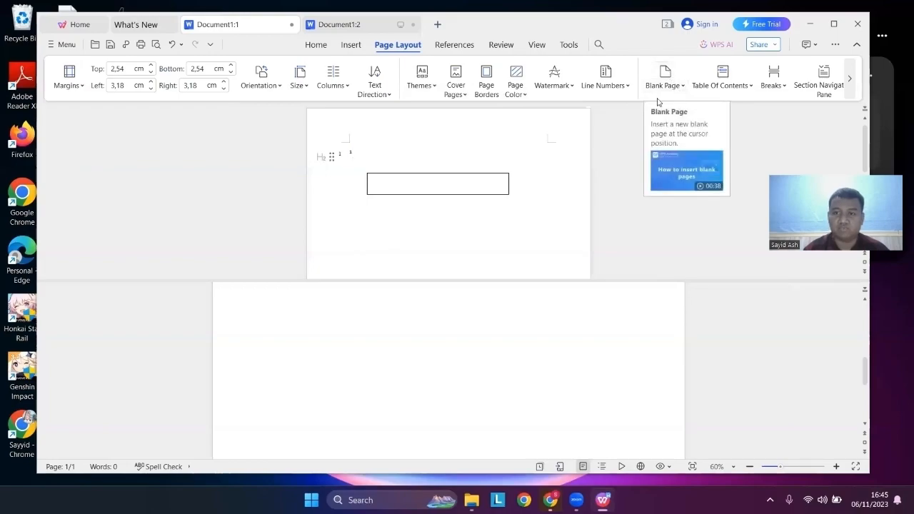
Try inserting a blank page at the cursor position and undo the insertion.
left_click(666, 72)
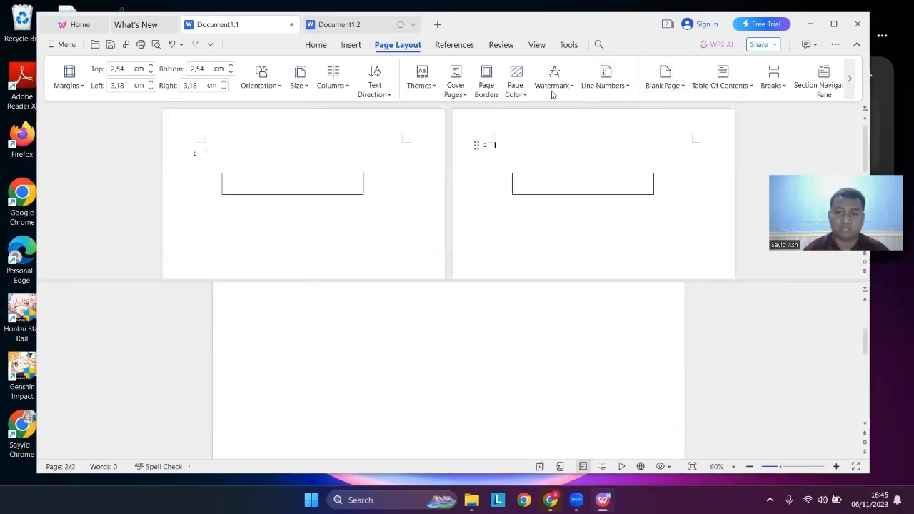
left_click(666, 92)
left_click(665, 90)
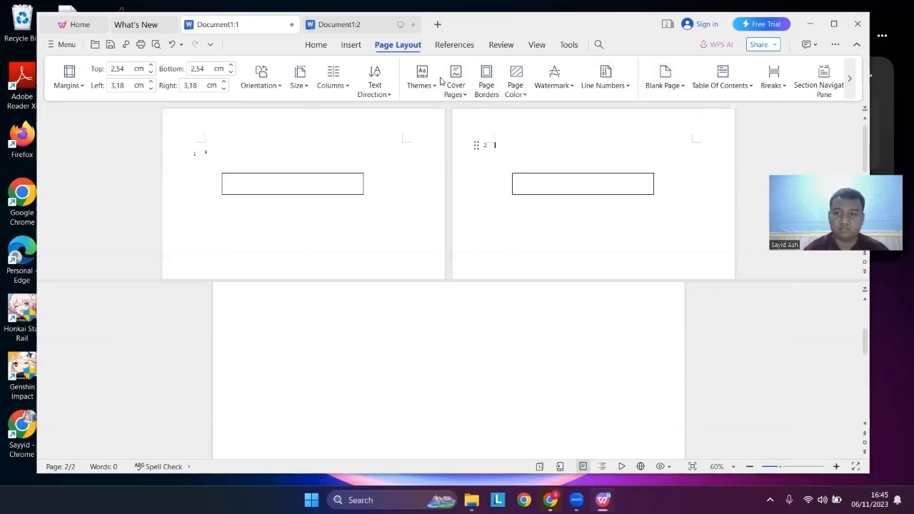
left_click(173, 44)
Look through the table of contents presets and the available page and section break types.
left_click(726, 90)
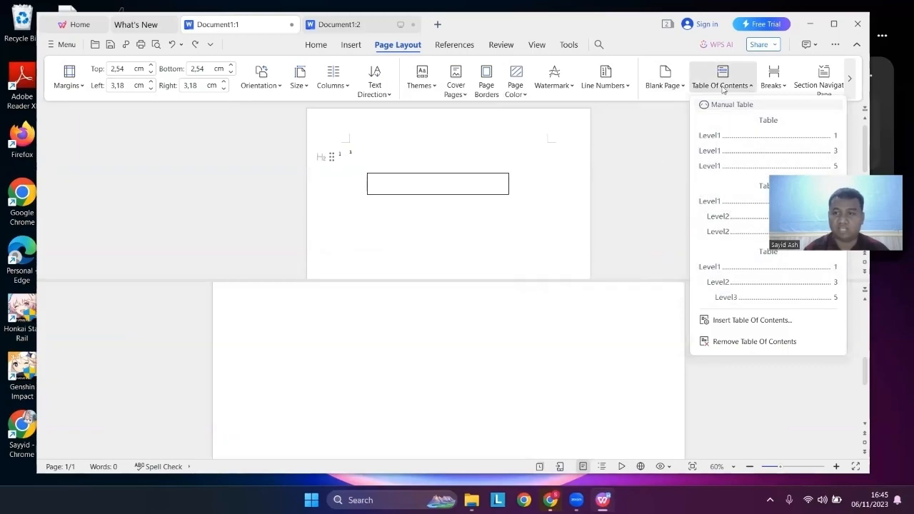
left_click(773, 86)
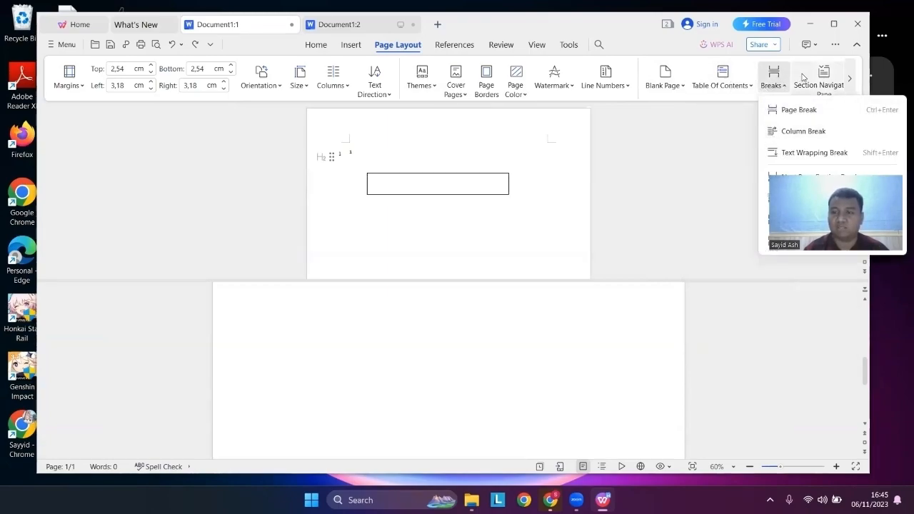
Open the section navigation pane and switch it to the document text search.
left_click(824, 86)
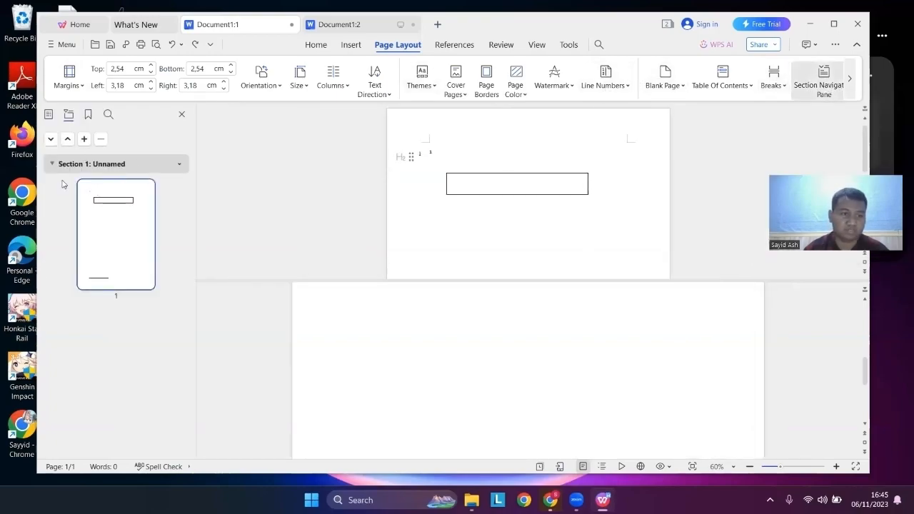
left_click(108, 115)
left_click(97, 141)
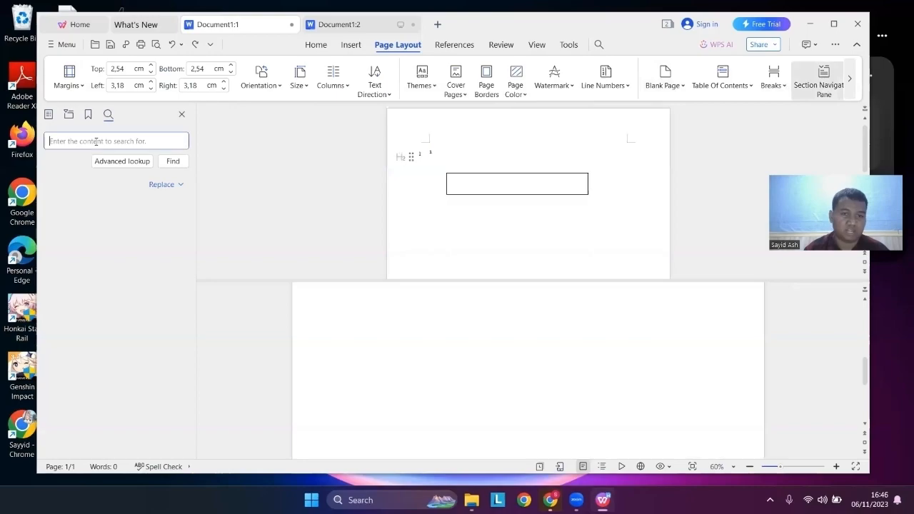
Enter "Universitas" on the first line of the page and search the document for "universitas".
left_click(431, 164)
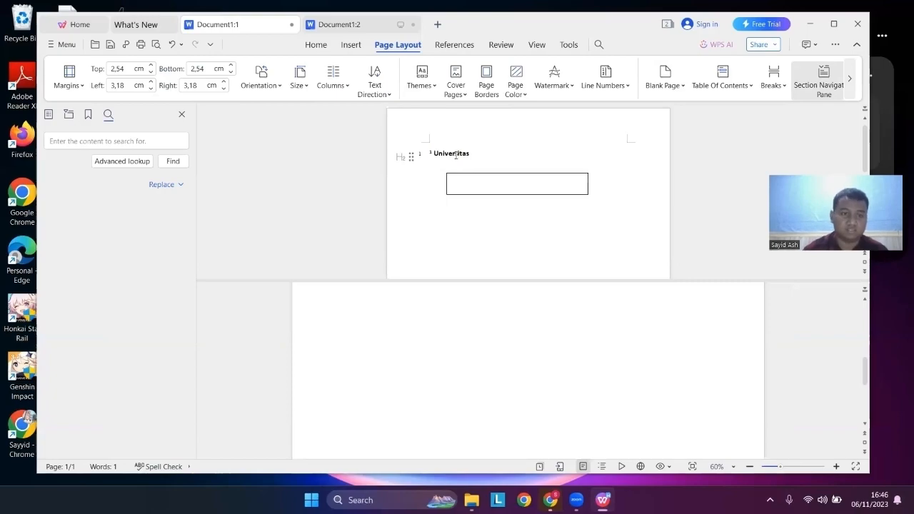
left_click(157, 138)
type("universitas")
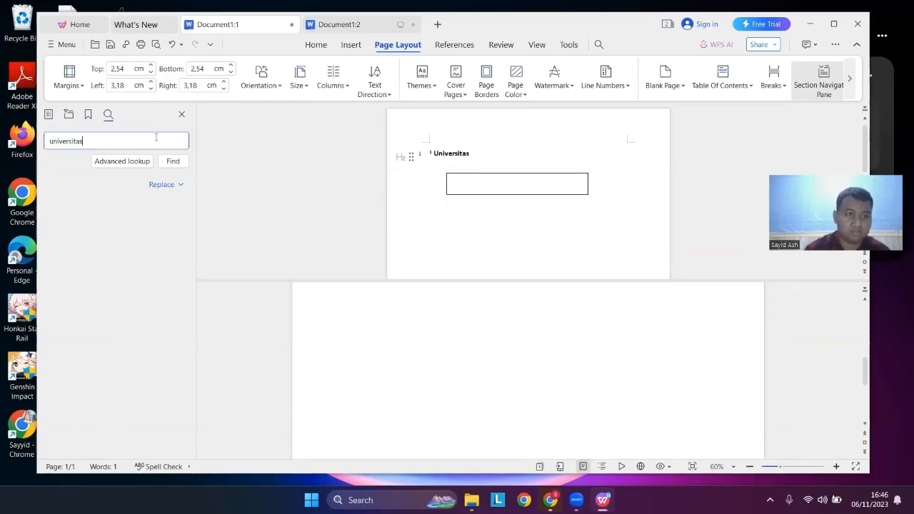
key("Return")
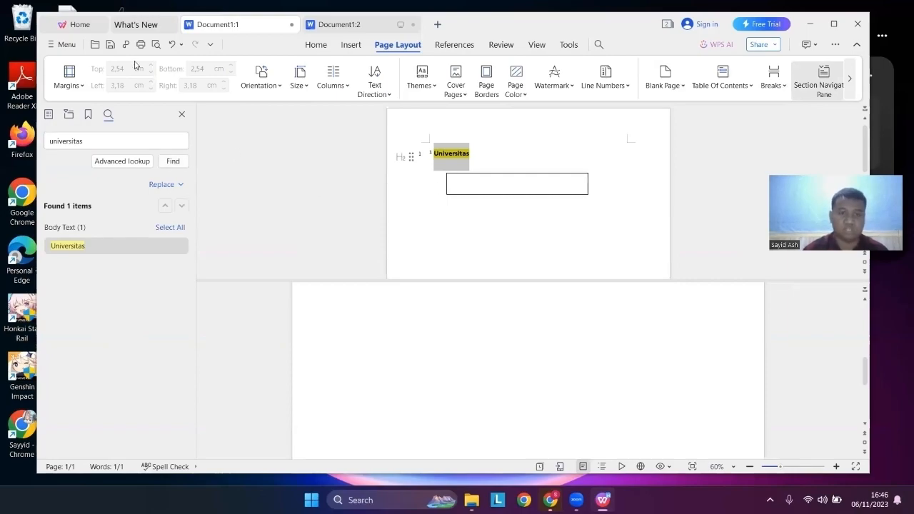
Close the section navigation pane, and open header and footer editing for the page and leave it again.
left_click(177, 114)
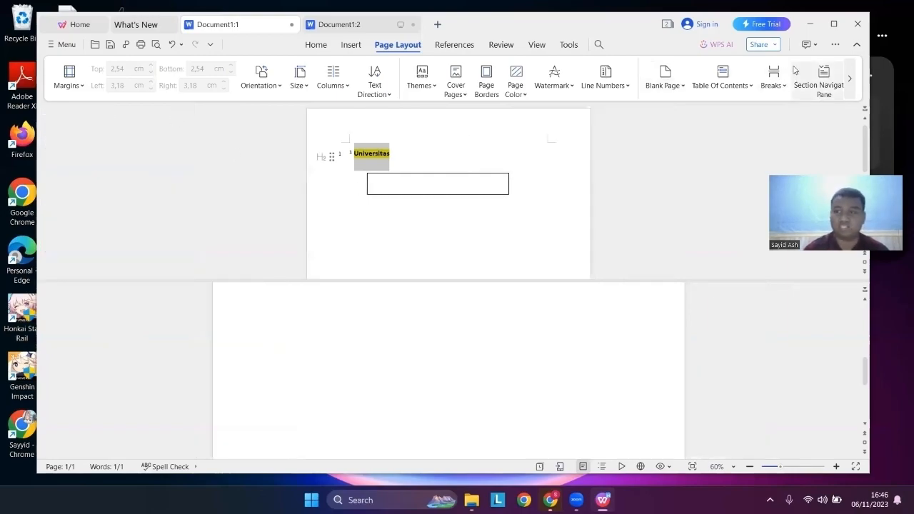
left_click(850, 80)
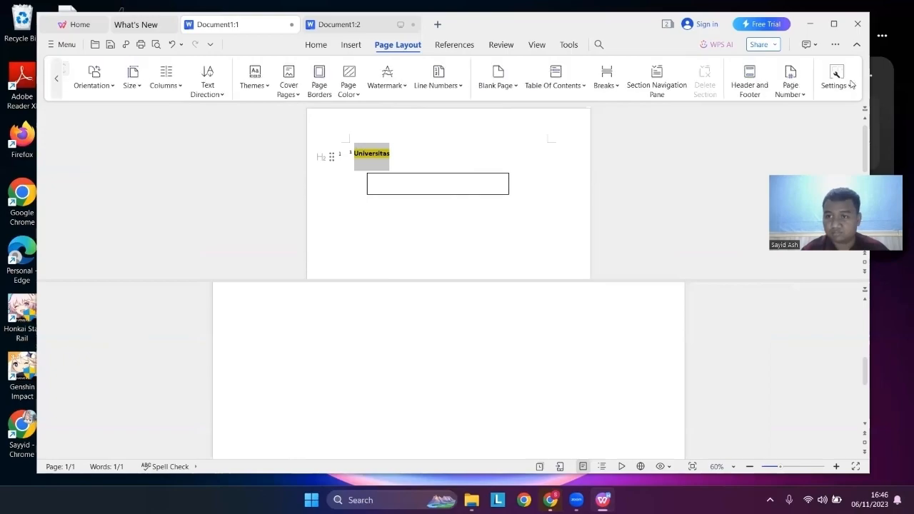
left_click(746, 90)
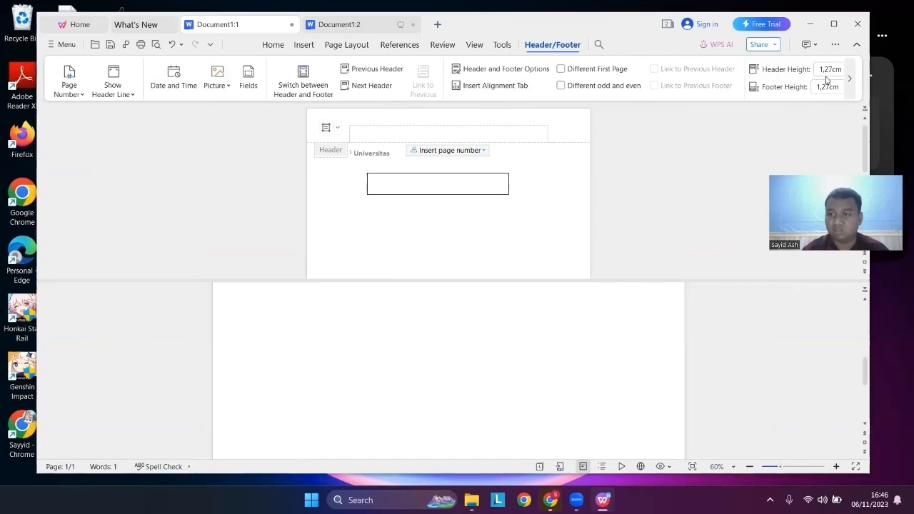
left_click(171, 46)
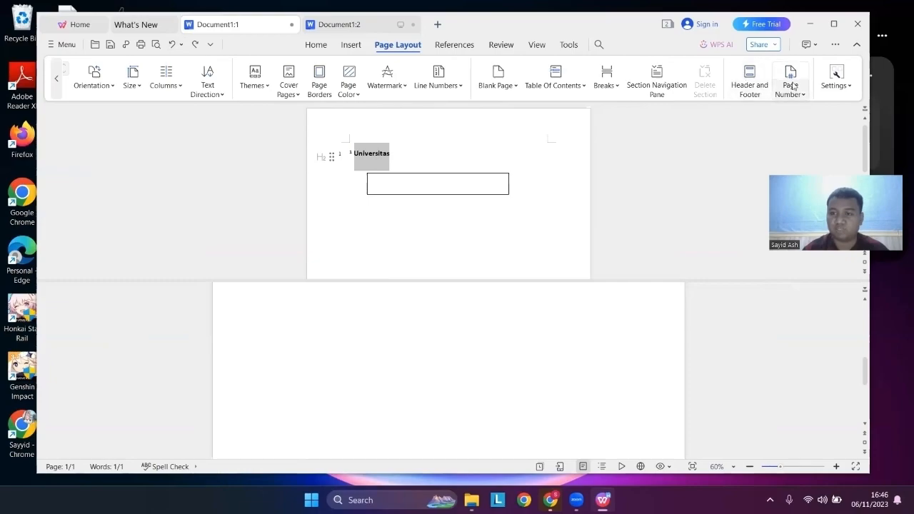
Look at the available page layout settings, open the paragraph settings and close them without changes.
left_click(848, 87)
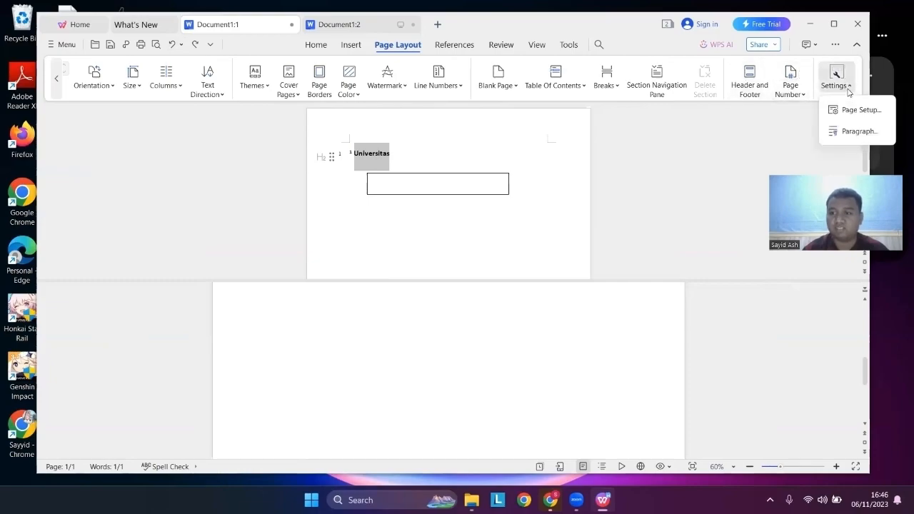
left_click(857, 132)
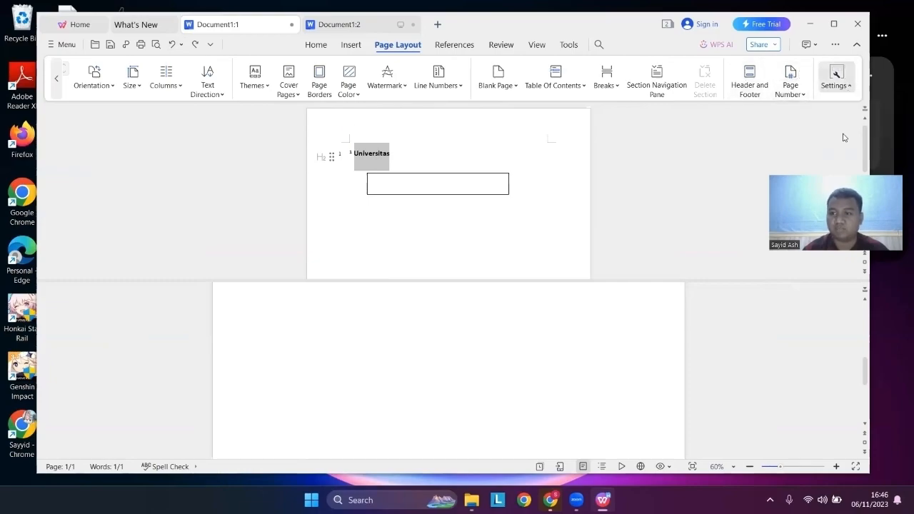
left_click(552, 111)
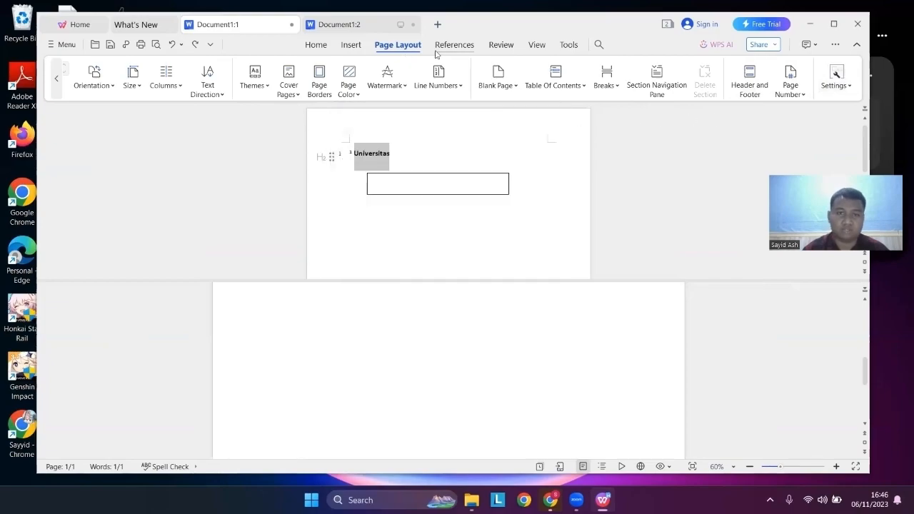
Try table of contents Level 4 on the "Universitas" line and set it to Level 1.
left_click(455, 47)
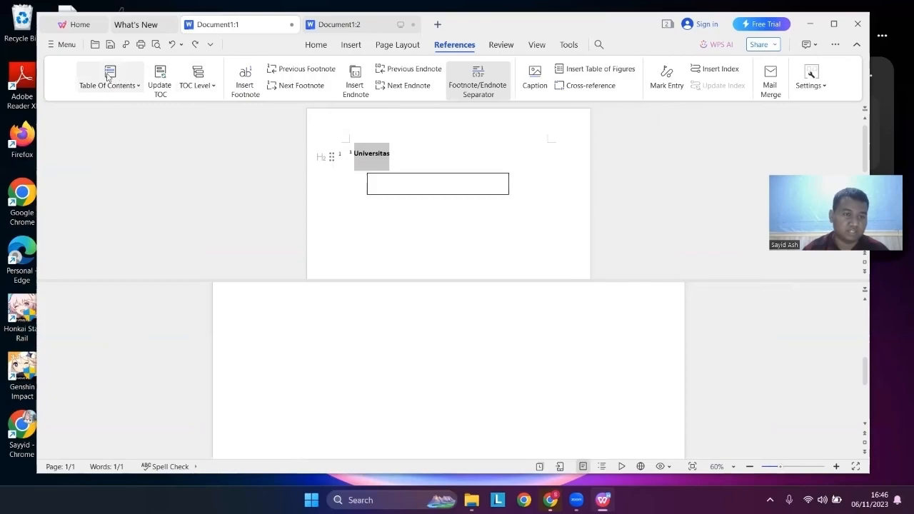
left_click(387, 43)
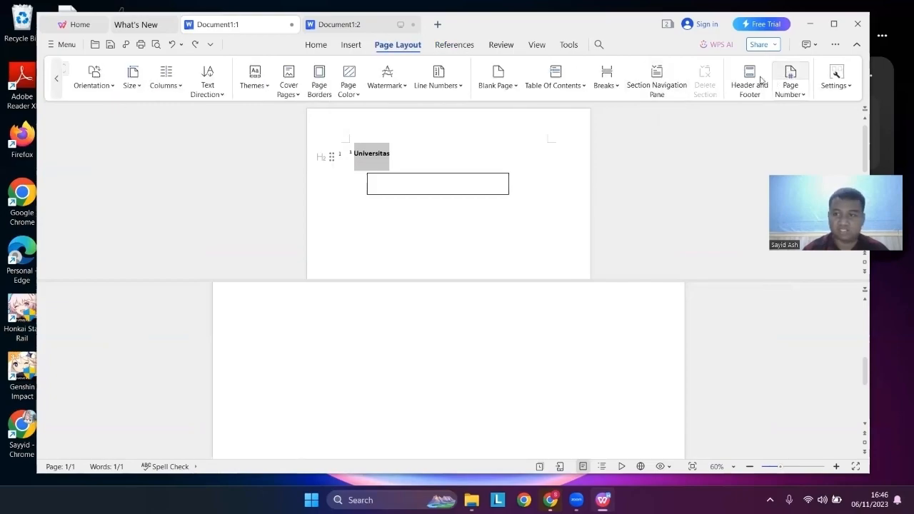
left_click(456, 45)
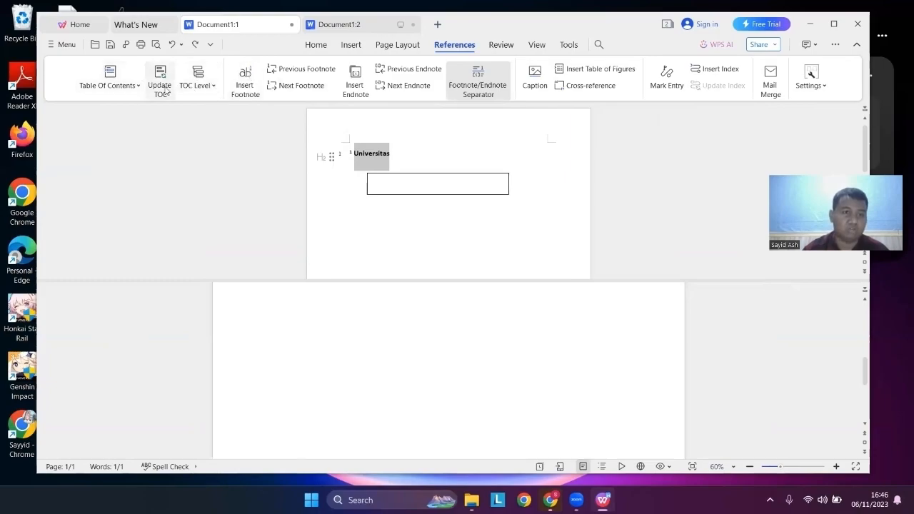
left_click(198, 86)
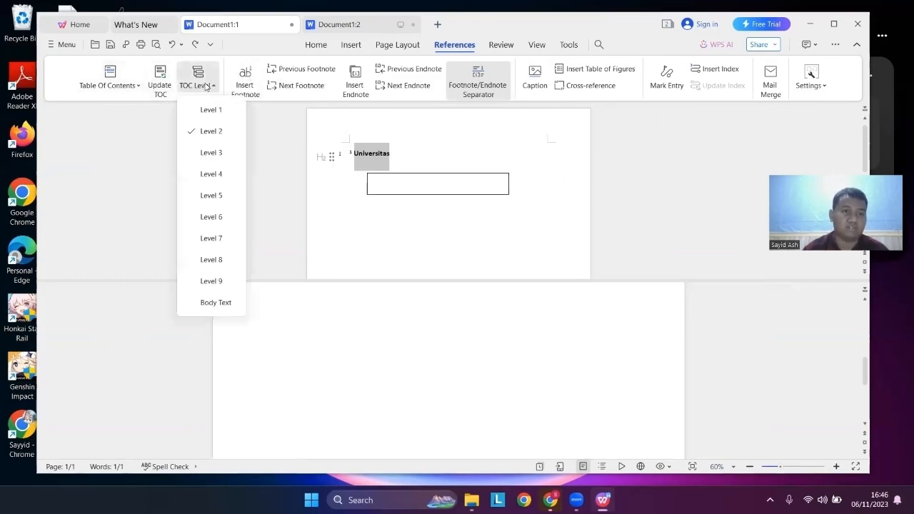
left_click(205, 175)
left_click(197, 86)
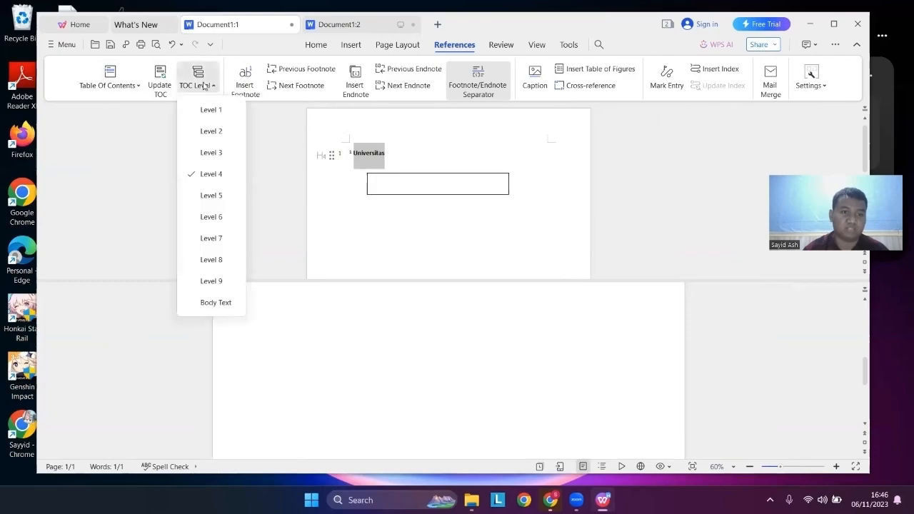
left_click(202, 117)
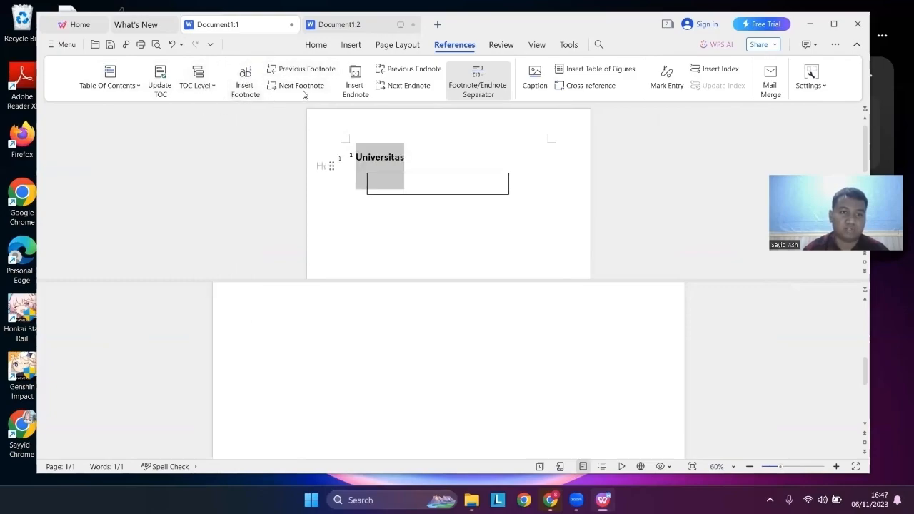
Try inserting a footnote for "Universitas", turn off the footnote/endnote separator line and undo the footnote.
left_click(247, 85)
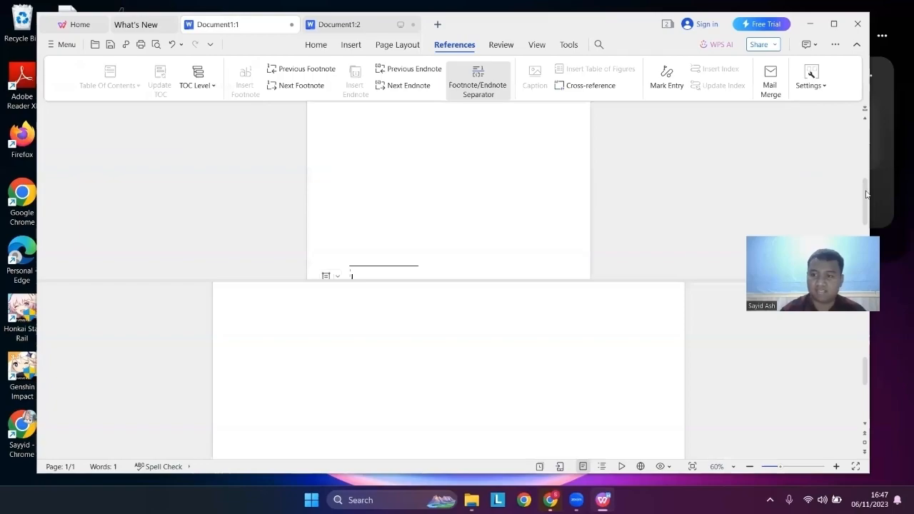
scroll(866, 194, "down", 1)
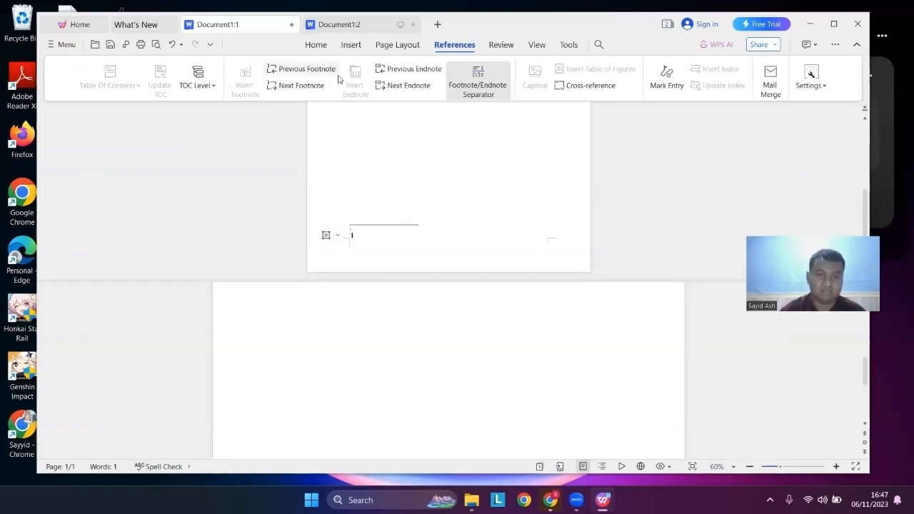
left_click(484, 88)
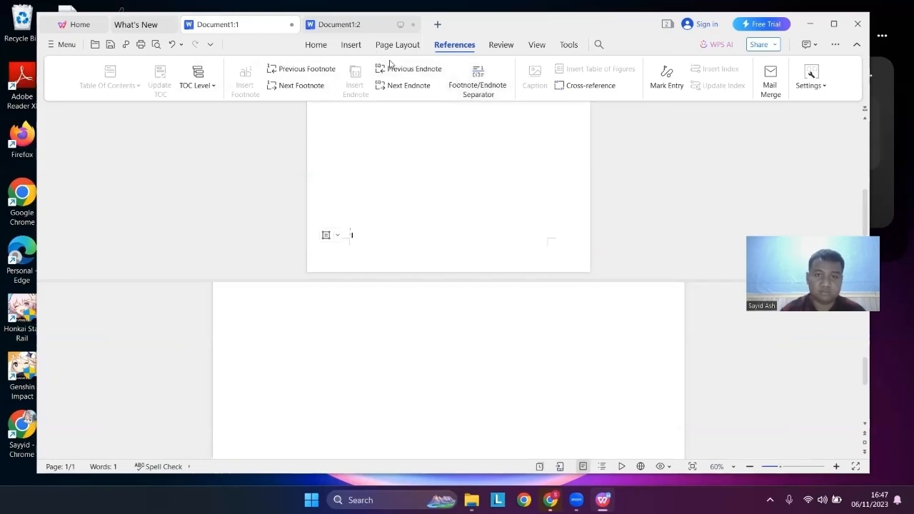
left_click(173, 44)
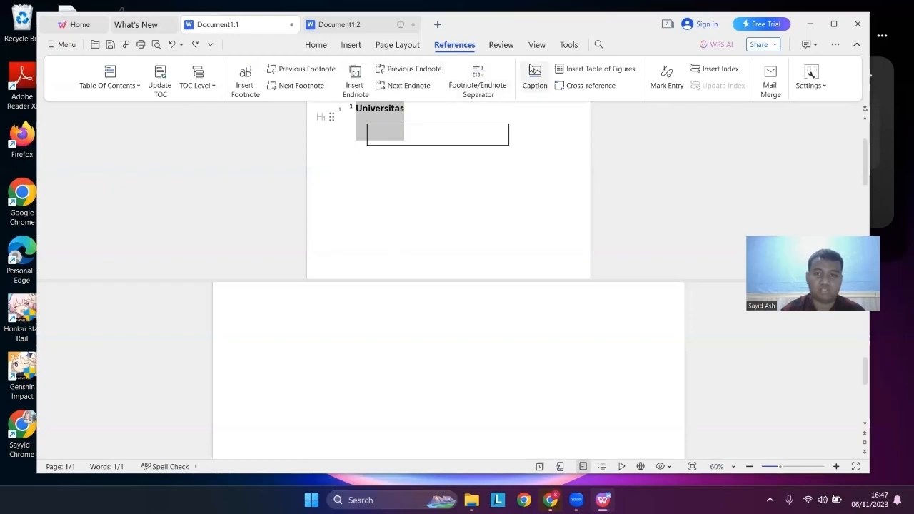
left_click(397, 130)
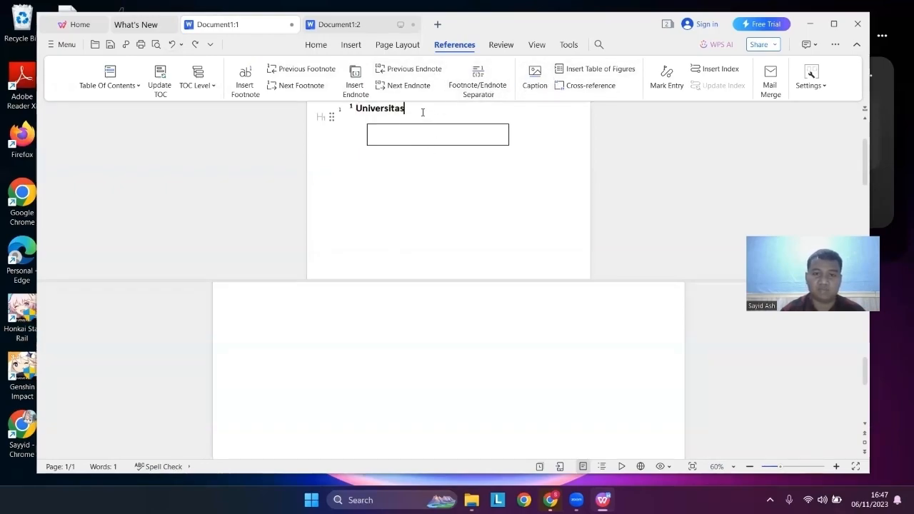
key("Return")
key("BackSpace")
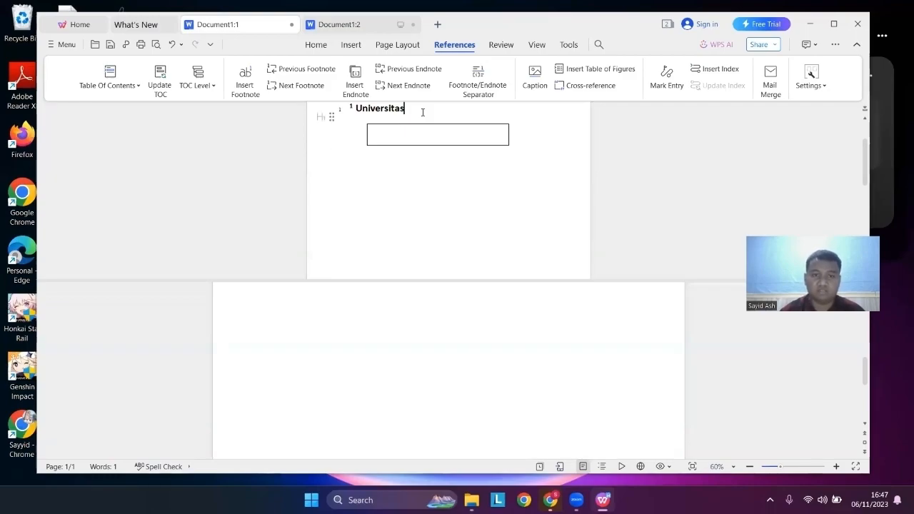
Look through the References tools, including the mail merge commands and the footnote and endnote settings.
left_click(397, 44)
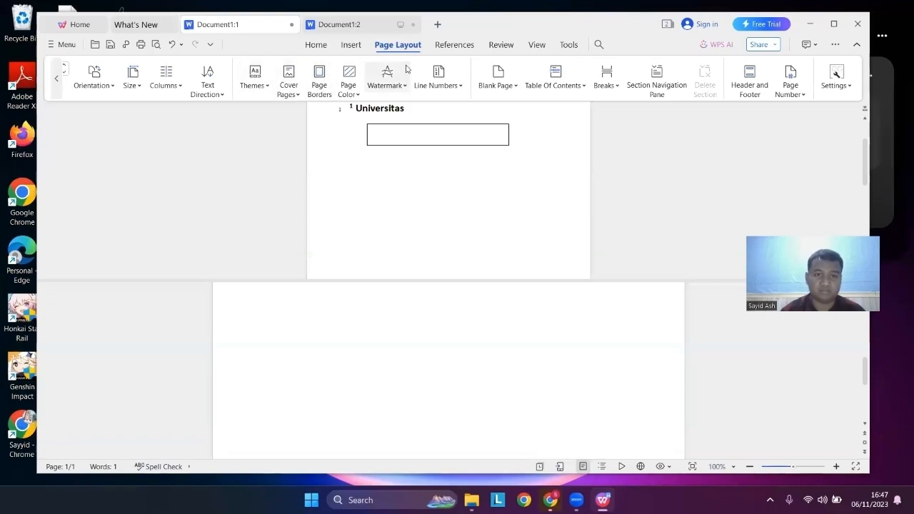
left_click(454, 45)
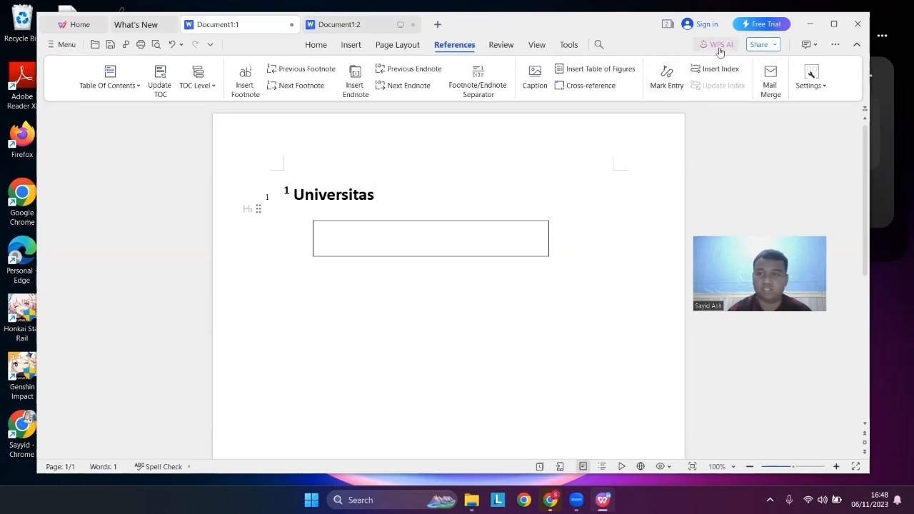
left_click(771, 84)
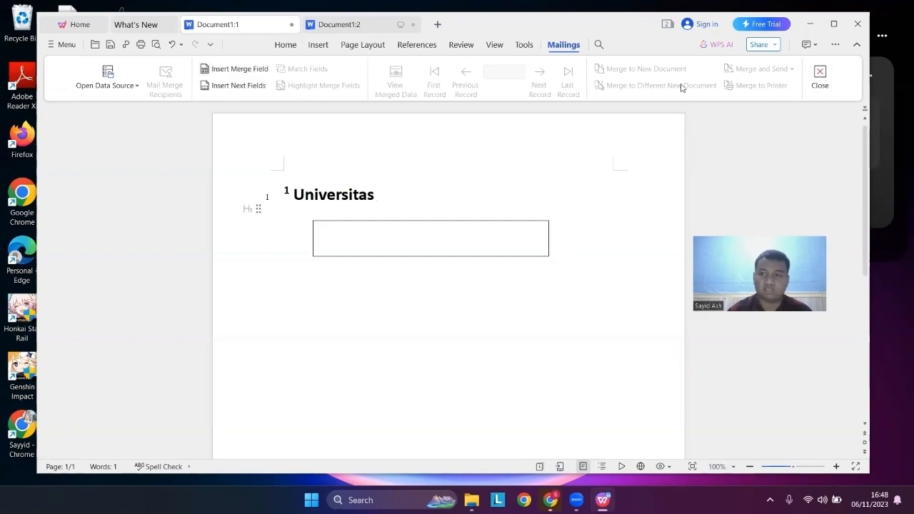
left_click(814, 78)
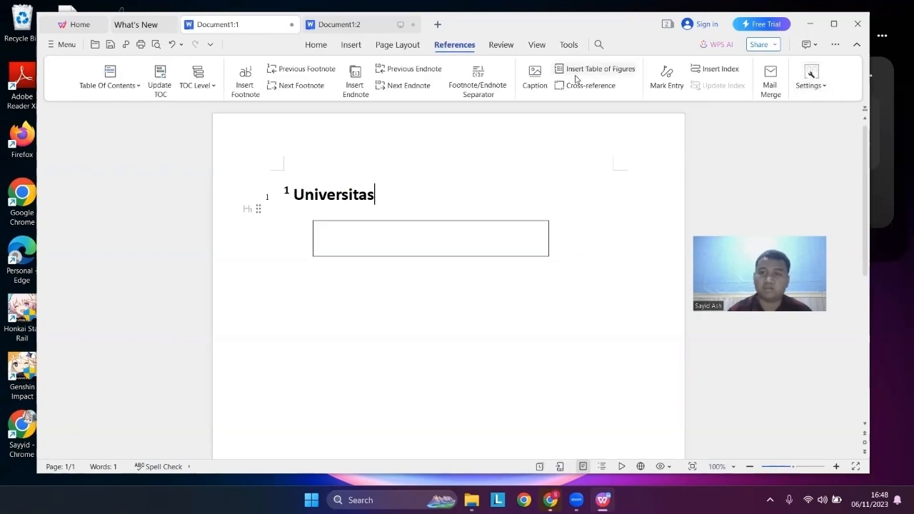
left_click(810, 79)
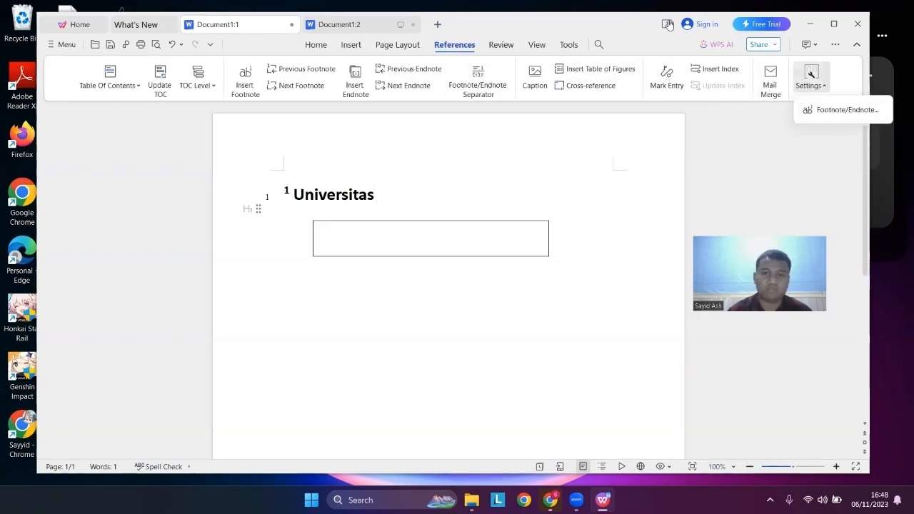
Look through the spell check languages among the Review tools and close the language dialog without changes.
left_click(501, 46)
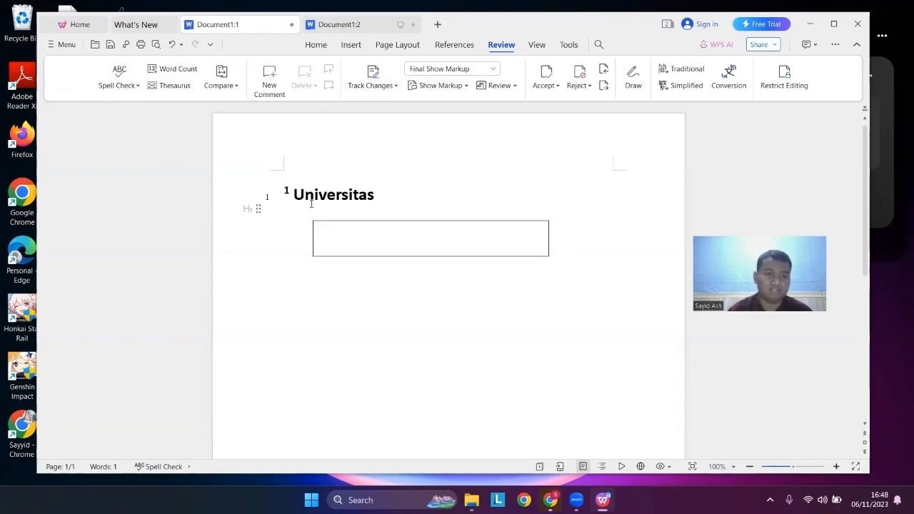
left_click(130, 88)
left_click(136, 131)
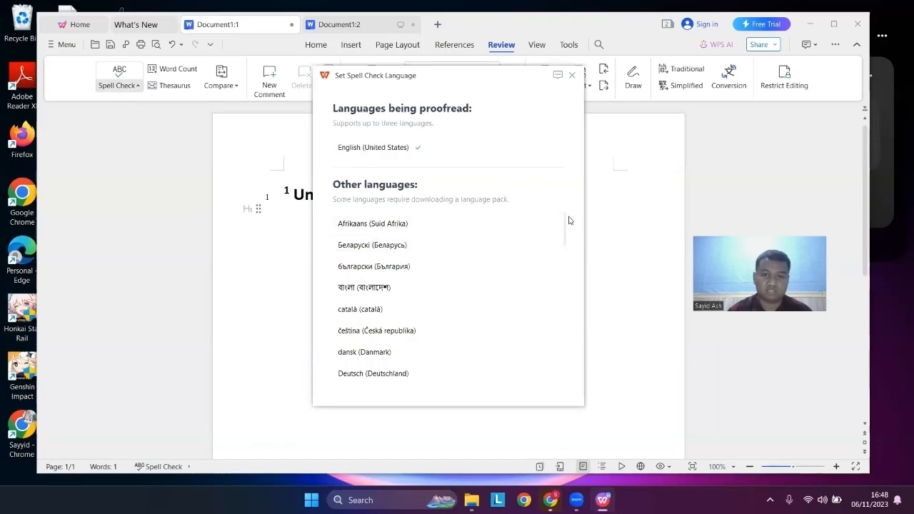
left_click(572, 75)
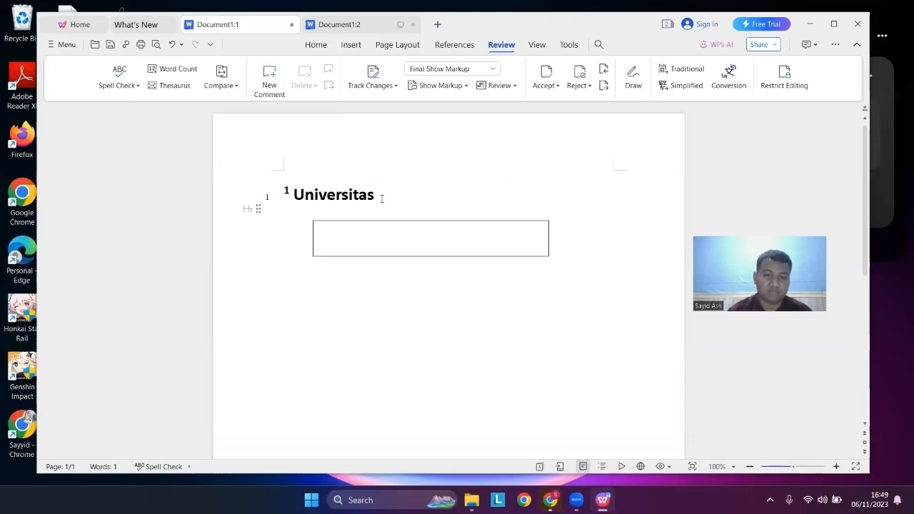
Change the heading to "UniversitaS" with a capital final letter and attach the comment "Huruf kapital salah" to it.
type("S")
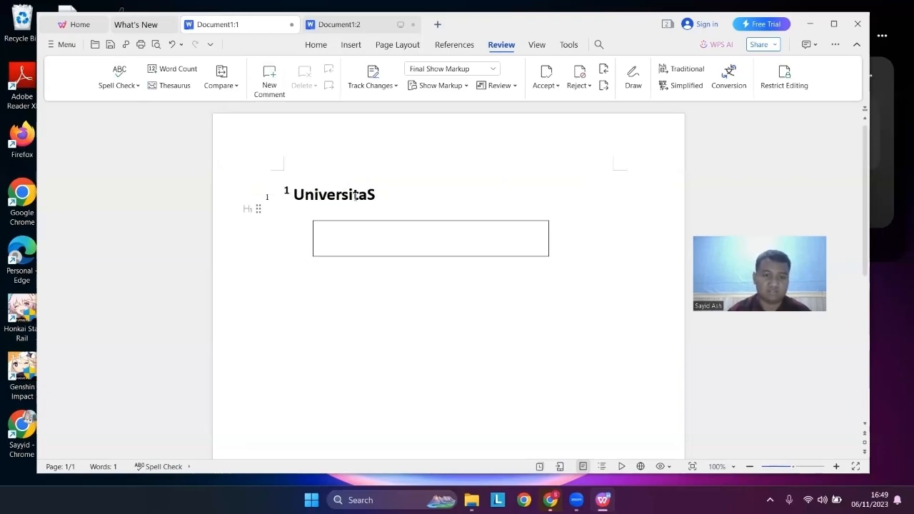
left_click(270, 77)
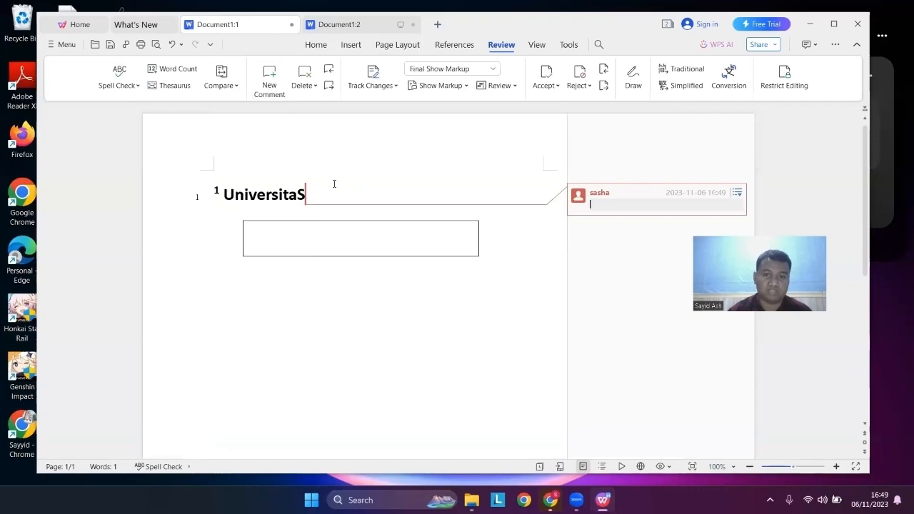
type("h")
key("BackSpace")
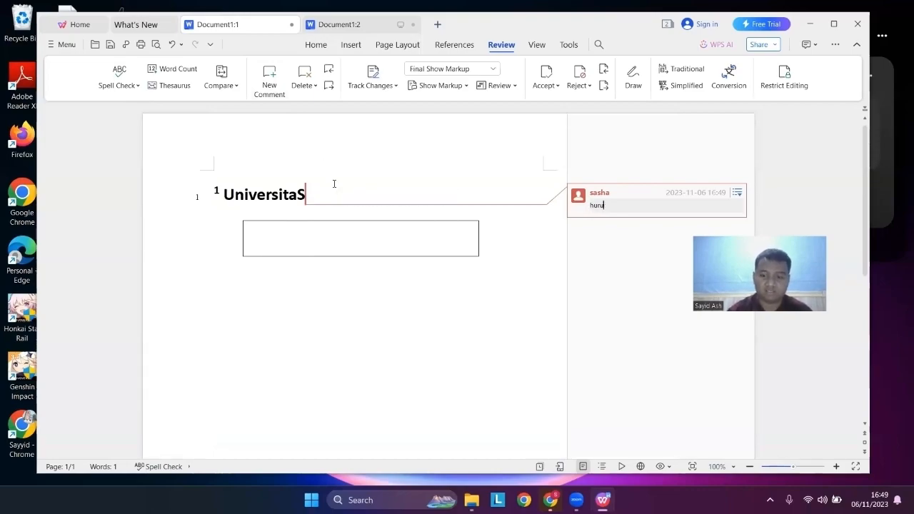
type("f kapital salah")
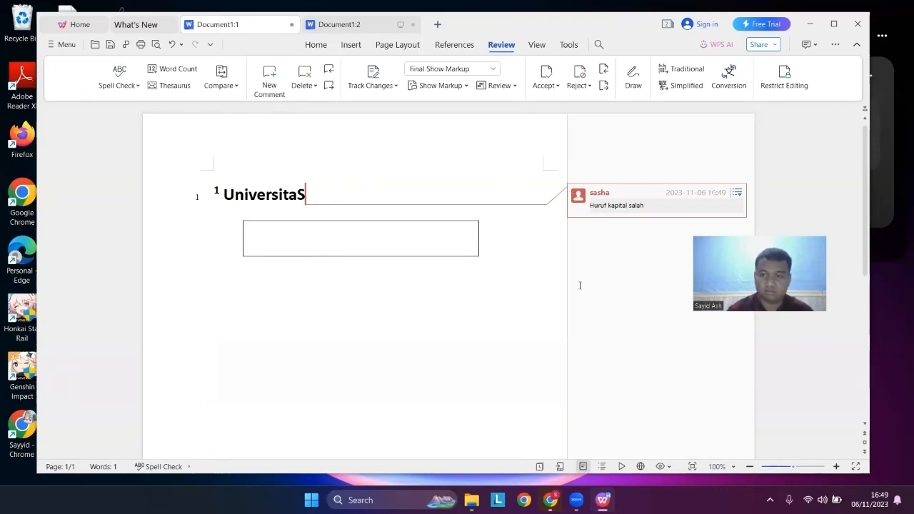
left_click(581, 286)
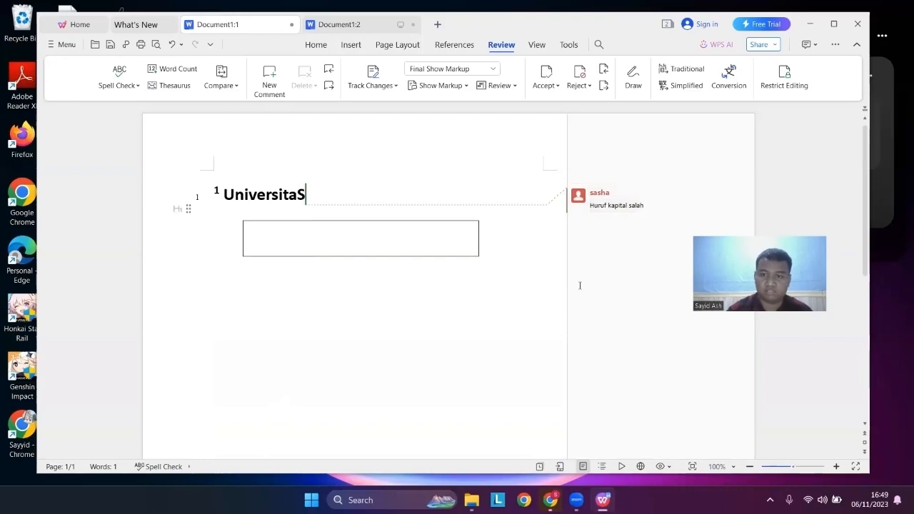
Undo the comment on the heading, including its text, but keep the capital final letter.
left_click(172, 44)
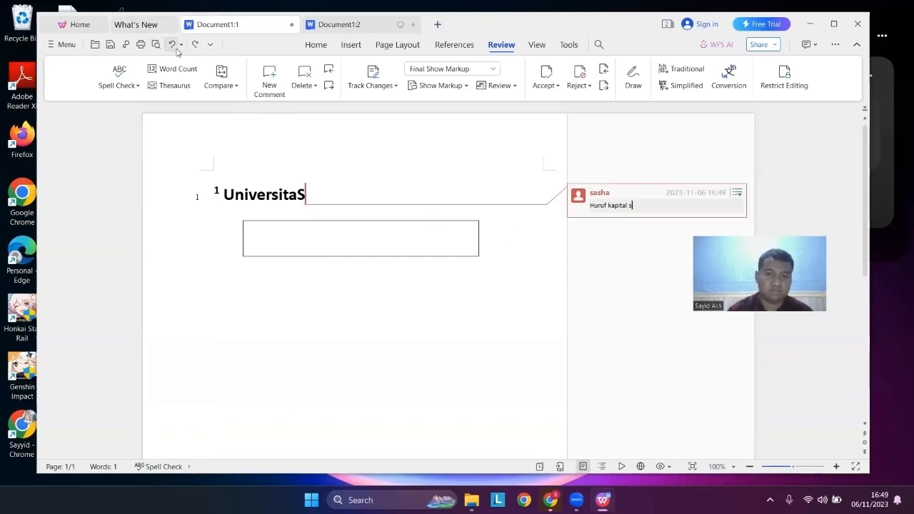
left_click(174, 46)
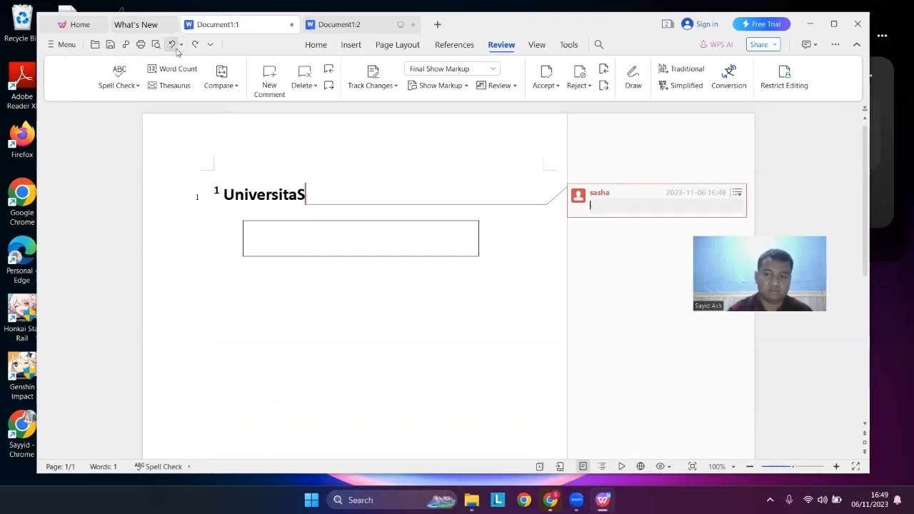
left_click(172, 46)
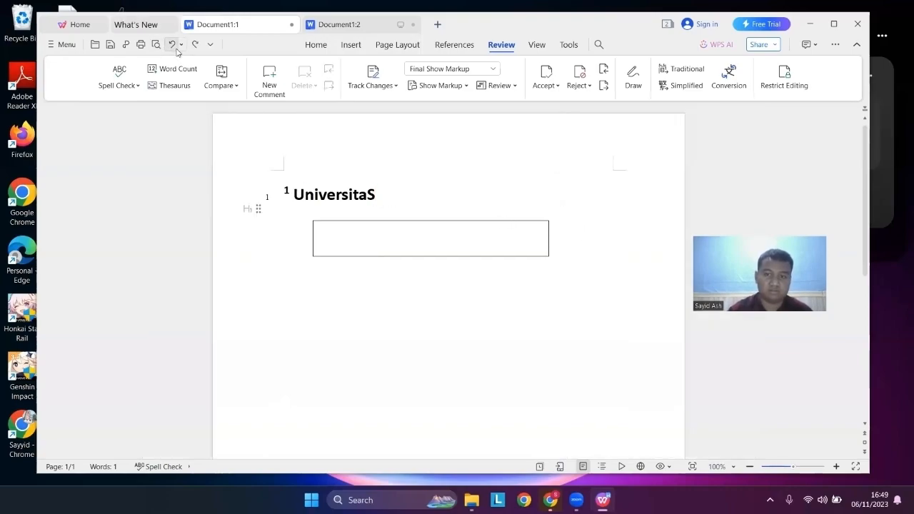
Change the heading's final letter to lowercase so it reads "Universitas" and look over the Track Changes options.
left_click(389, 87)
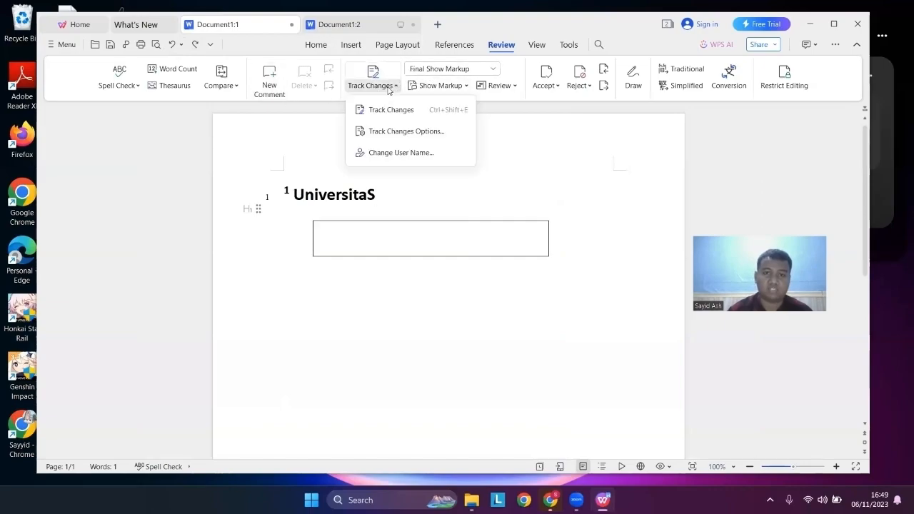
left_click(389, 87)
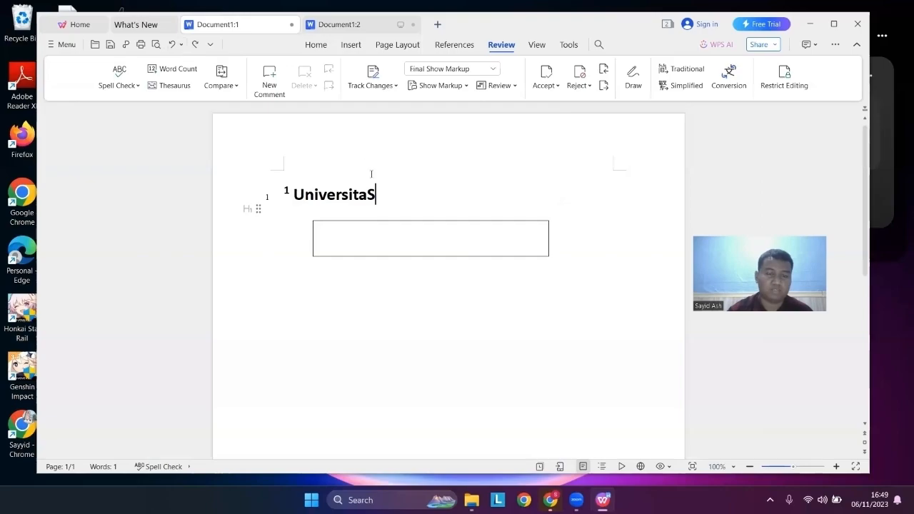
key("BackSpace")
type("s")
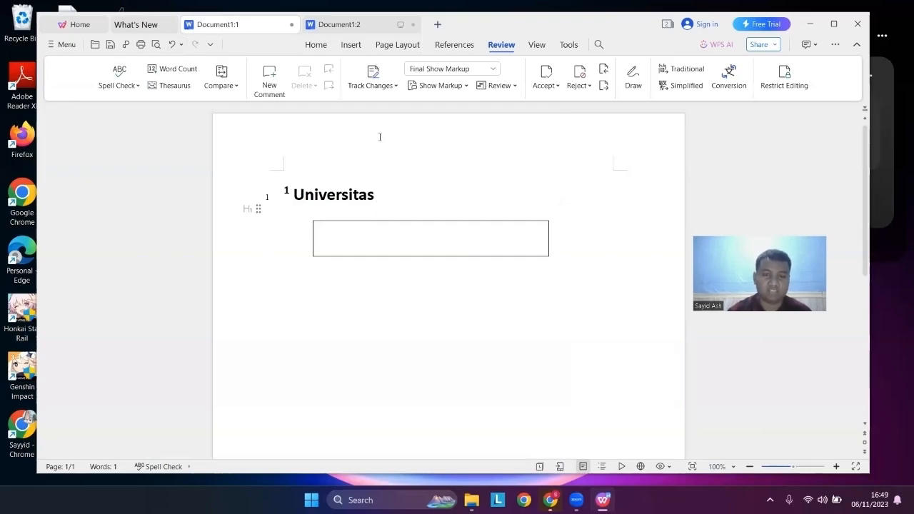
left_click(382, 88)
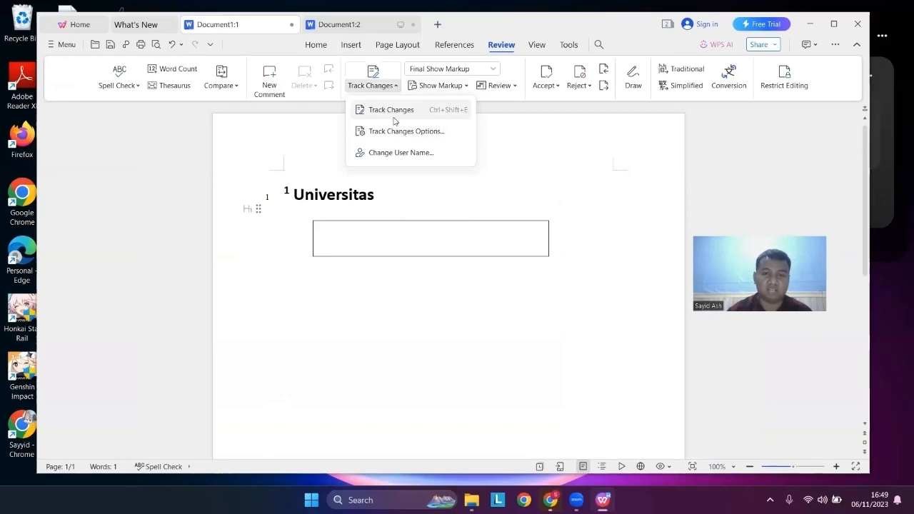
left_click(383, 92)
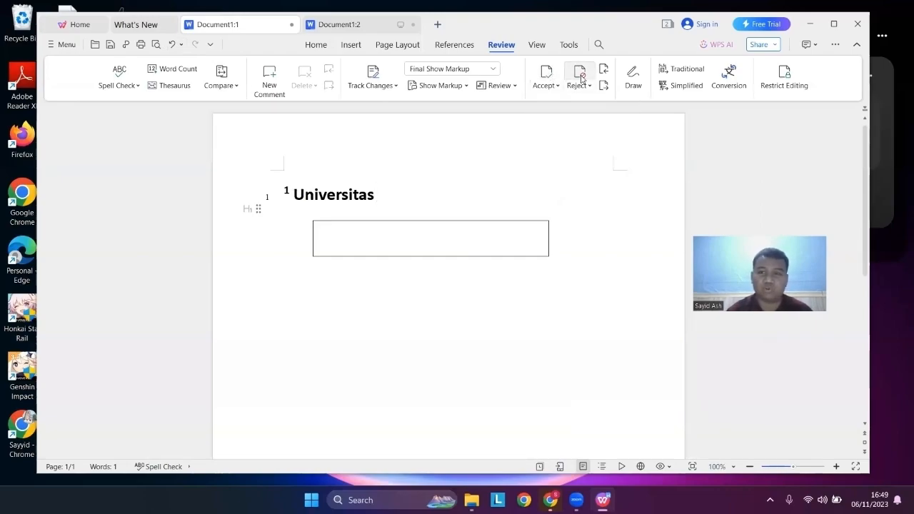
Draw a red freehand loop at the end of the heading, undo it and close the drawing tools.
left_click(633, 76)
mouse_move(412, 178)
left_mouse_down()
mouse_move(406, 222)
mouse_move(381, 207)
left_mouse_up()
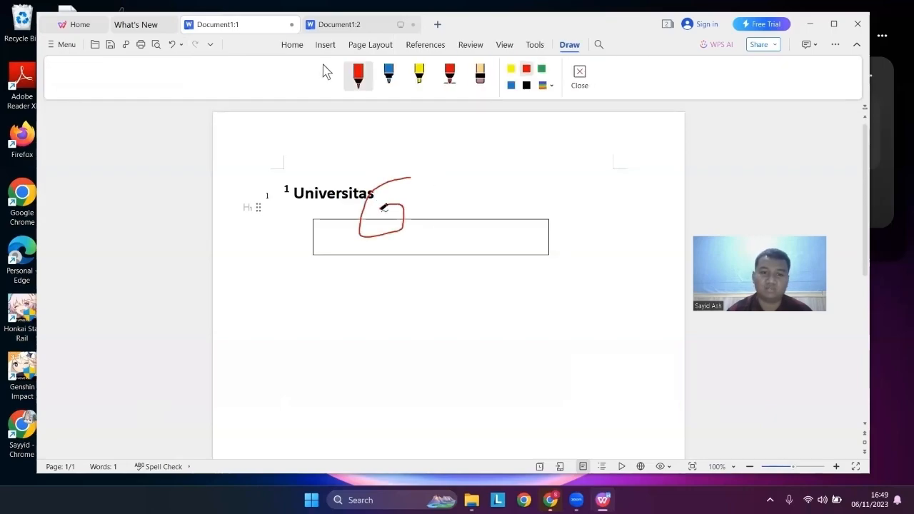
left_click(172, 45)
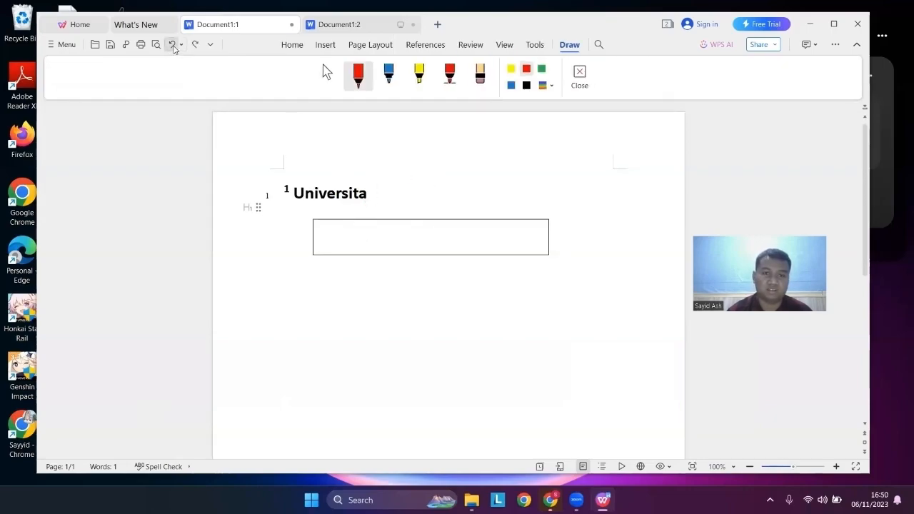
left_click(195, 45)
left_click(581, 71)
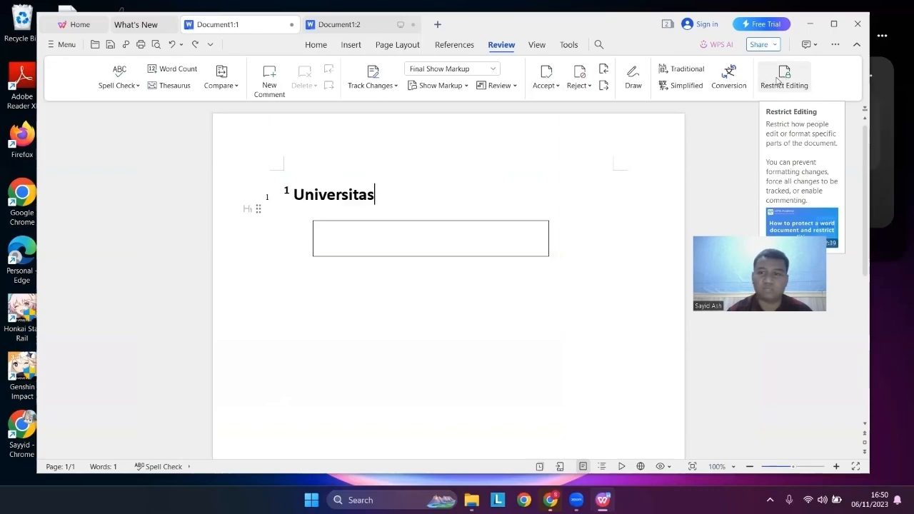
Look over the View tools, display the document in full screen and exit that display.
left_click(537, 46)
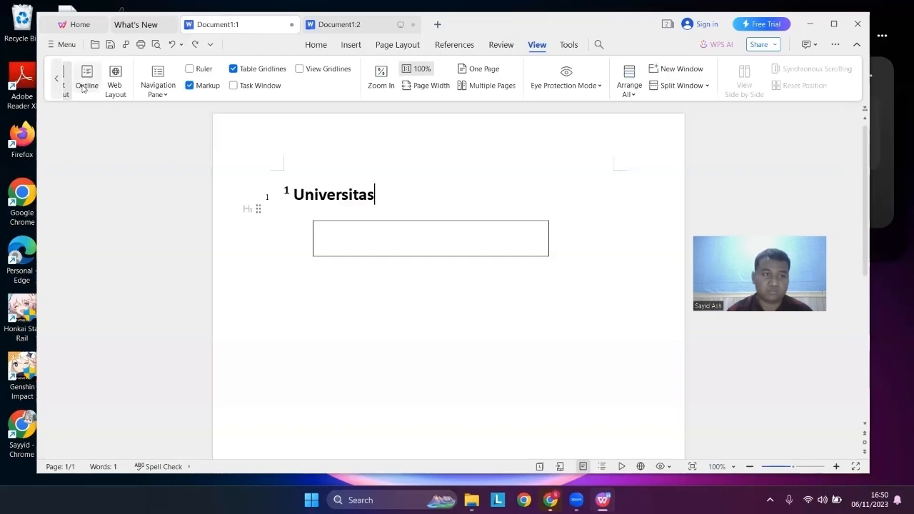
left_click(57, 82)
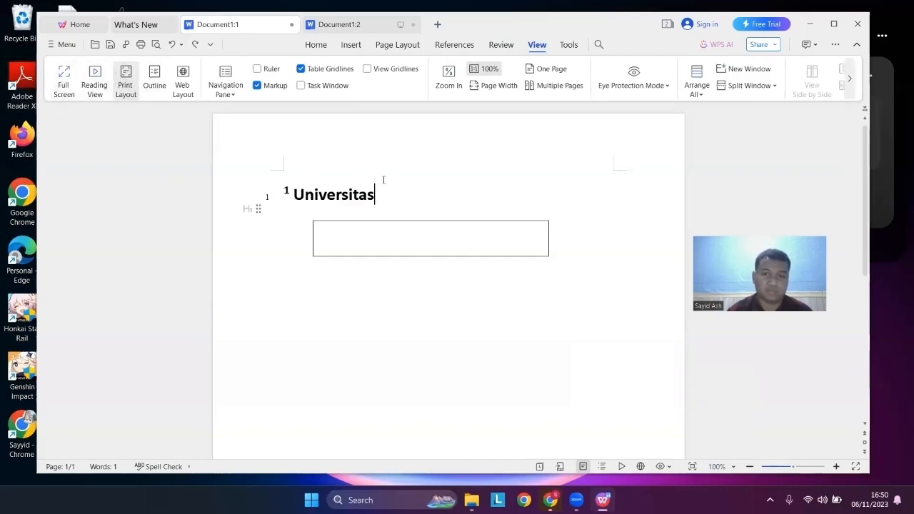
left_click(63, 90)
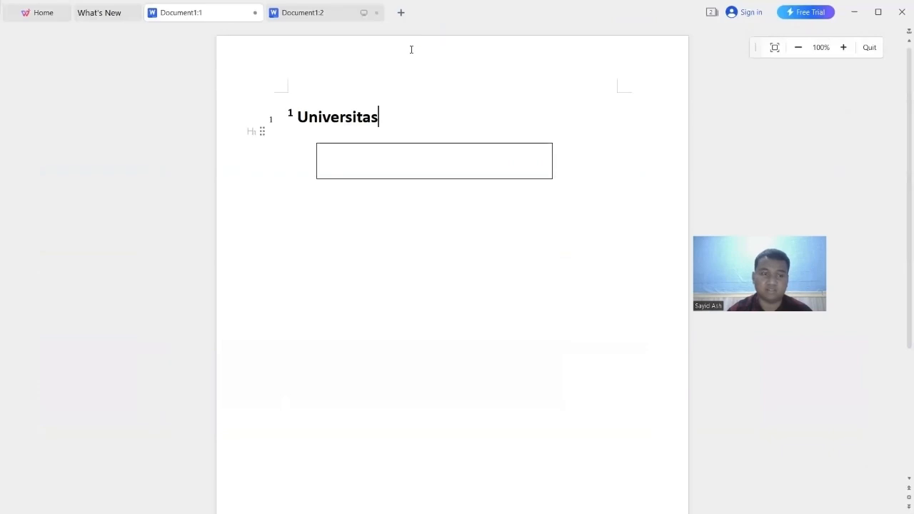
key("Escape")
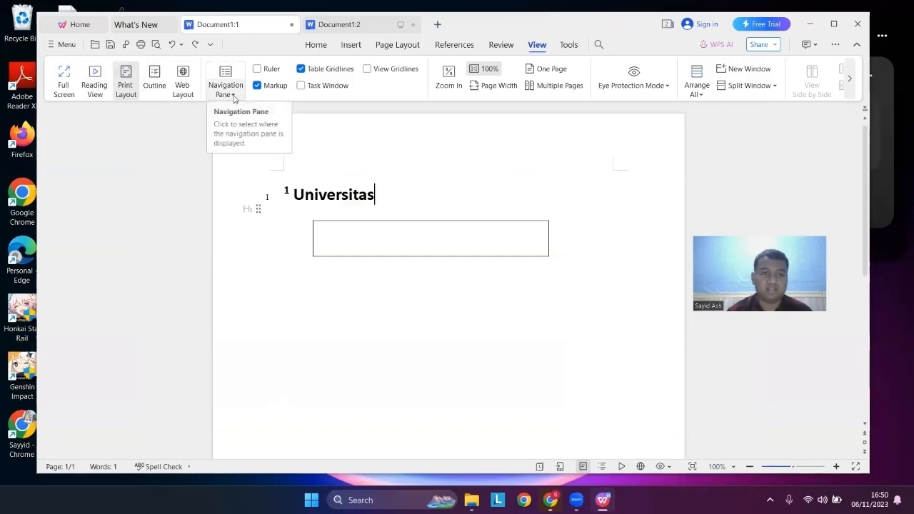
Turn the ruler, task window and view gridlines on and off again, and check the zoom settings without changes.
left_click(258, 69)
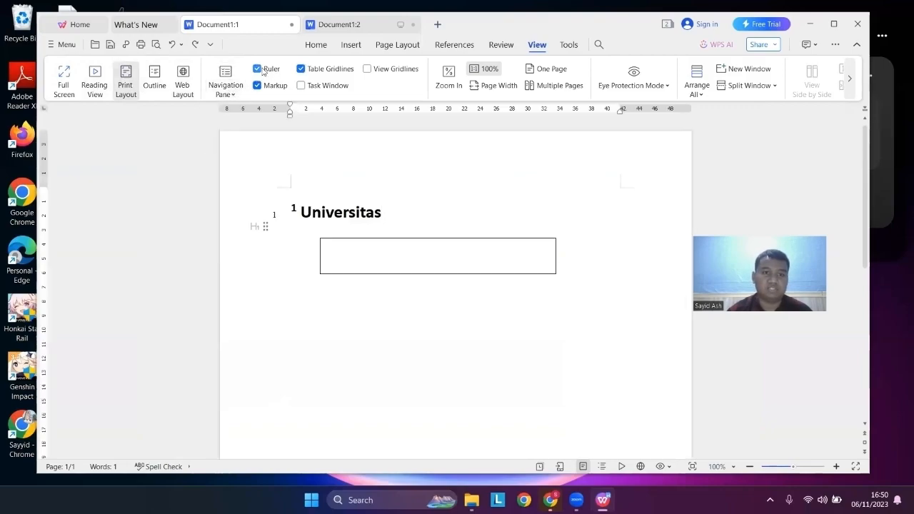
left_click(258, 69)
left_click(301, 85)
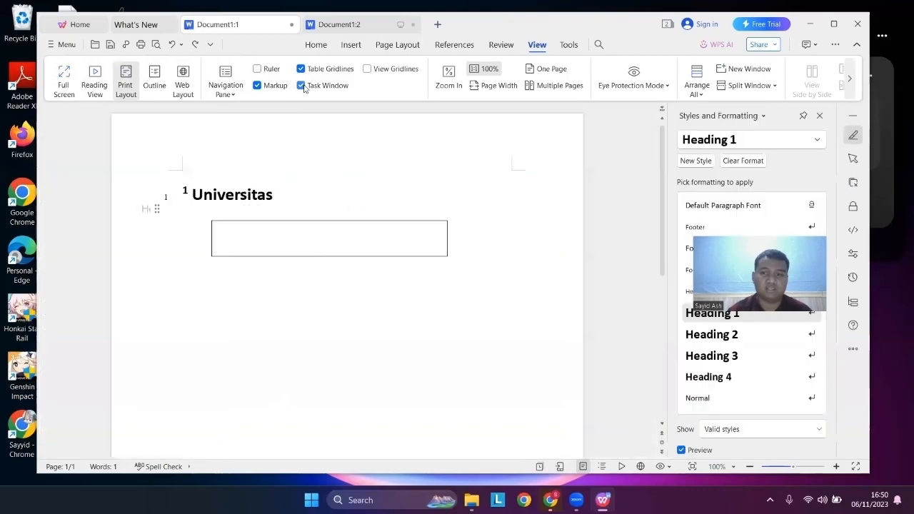
left_click(323, 85)
left_click(368, 69)
left_click(368, 70)
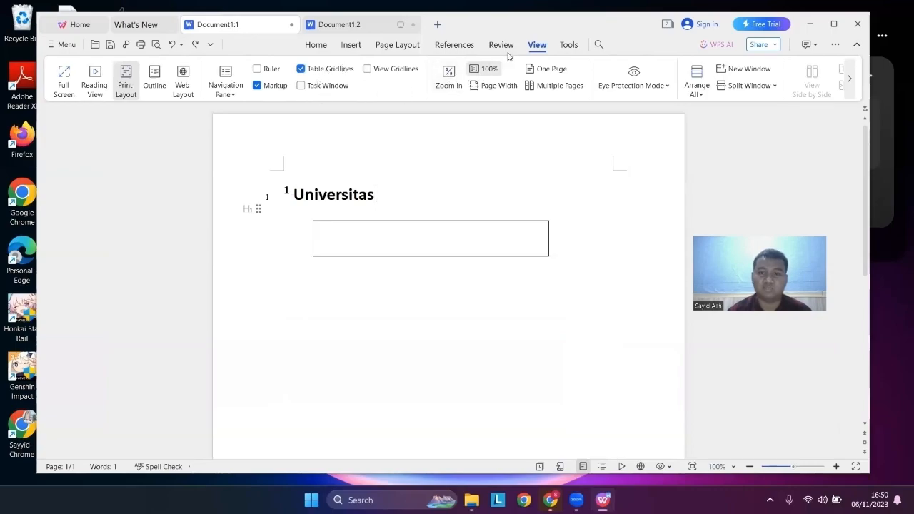
left_click(446, 80)
left_click(498, 196)
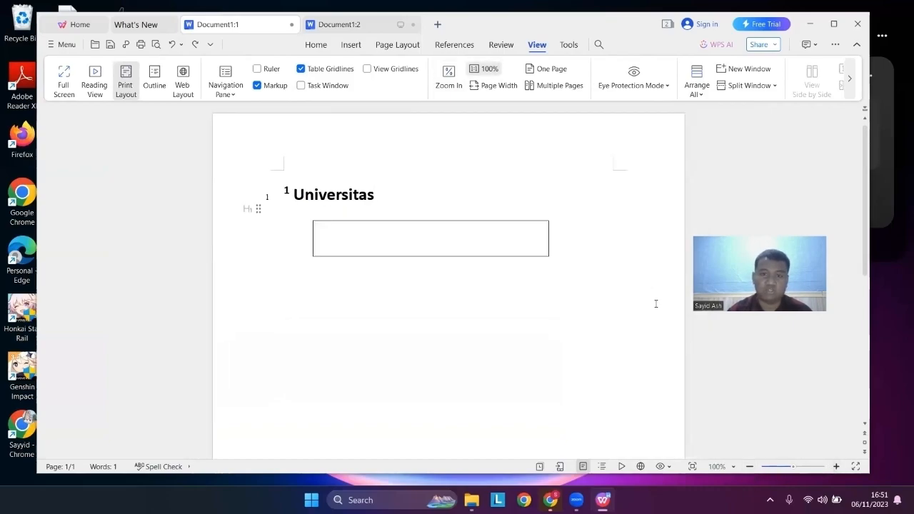
Try Eye Protection Mode and Dark Mode on the workspace and restore Light Mode.
left_click(656, 84)
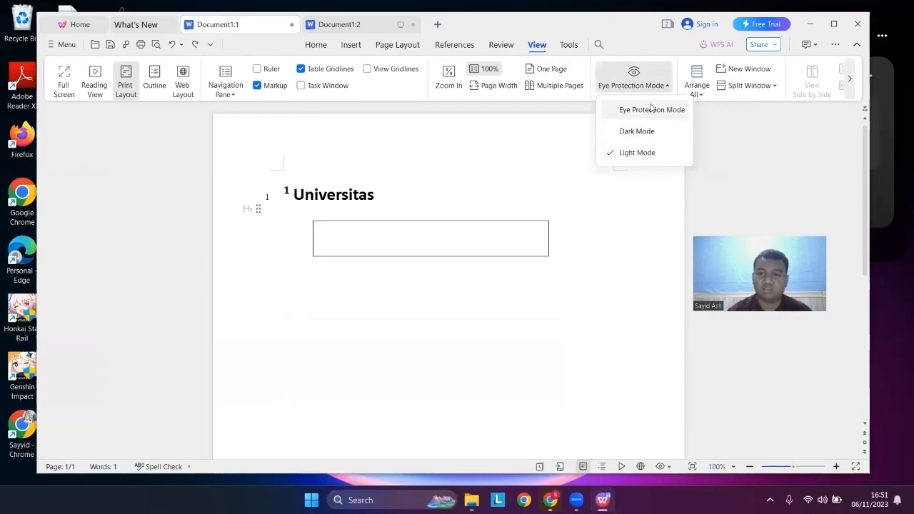
left_click(651, 109)
left_click(646, 88)
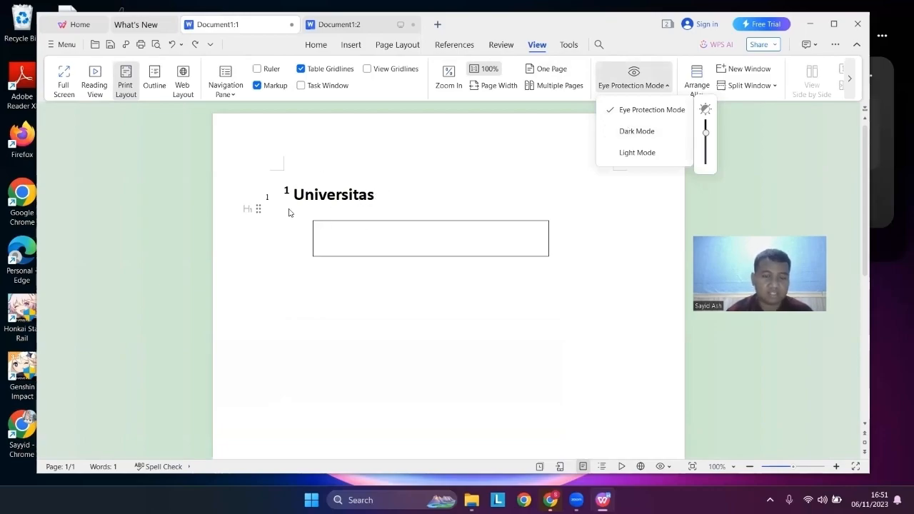
left_click(633, 131)
left_click(642, 86)
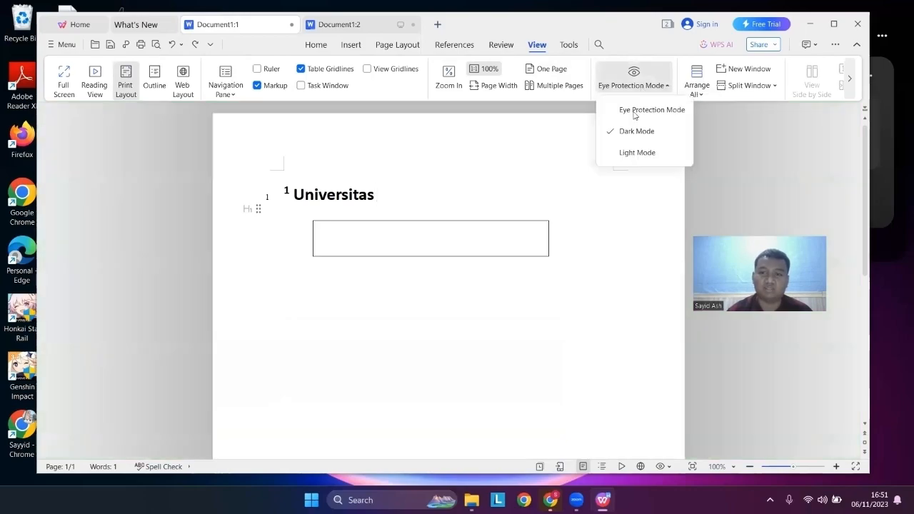
left_click(623, 151)
left_click(656, 80)
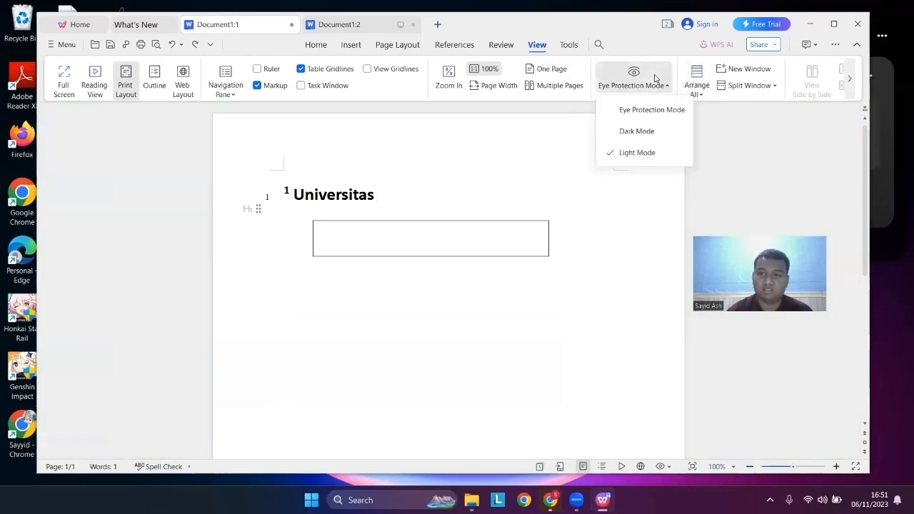
left_click(646, 83)
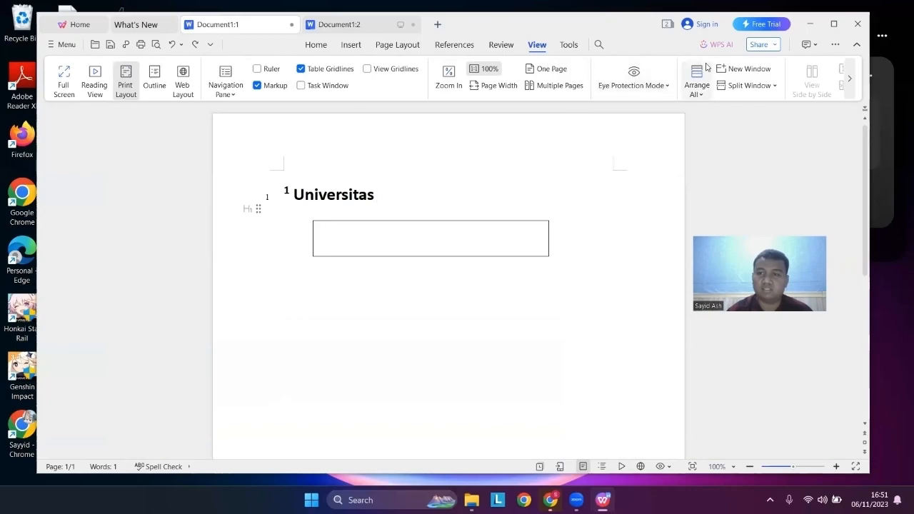
Tile the two document windows horizontally and return to a single full-size view of the document.
left_click(693, 91)
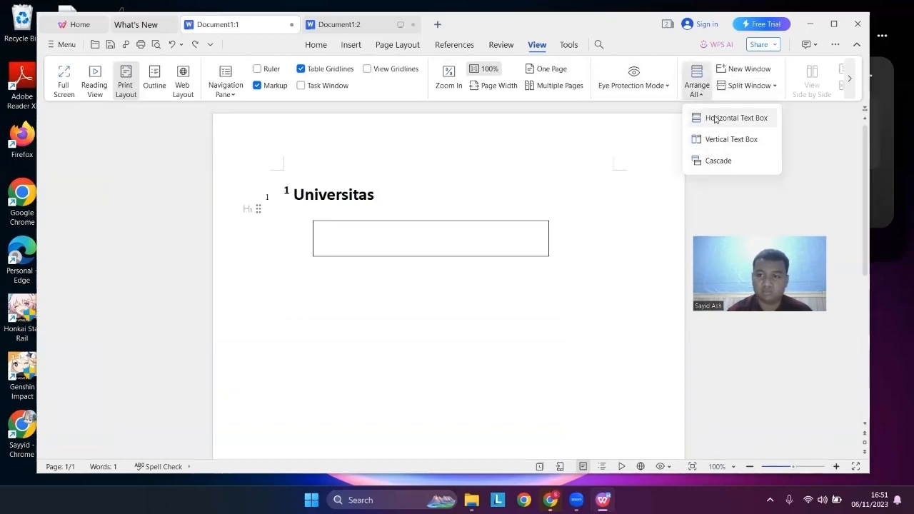
left_click(716, 119)
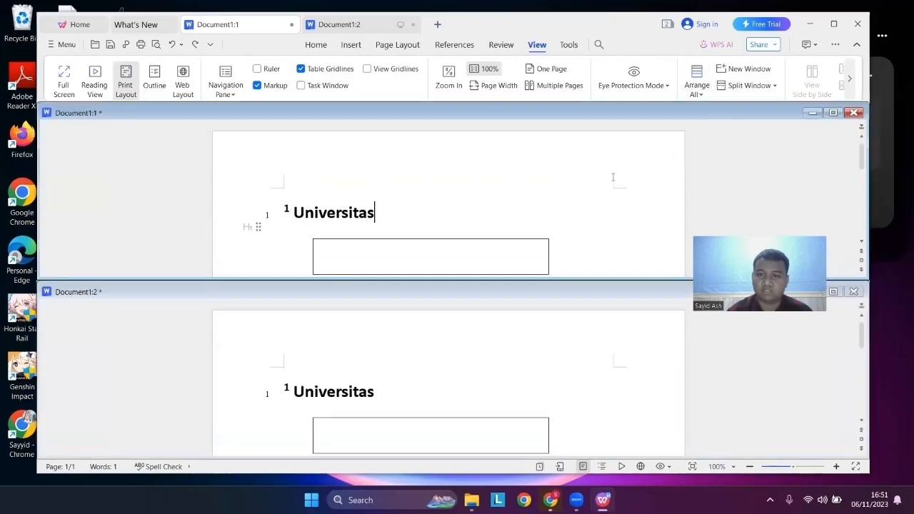
left_click(696, 89)
left_click(708, 122)
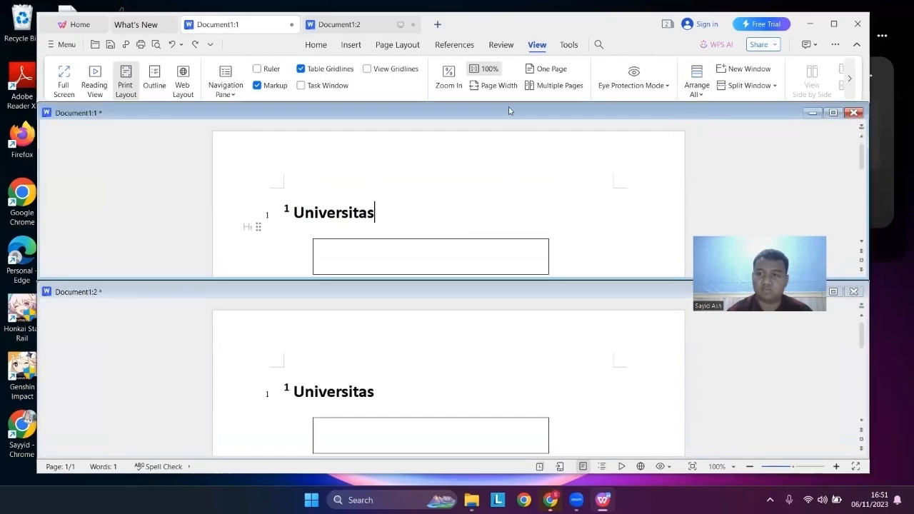
left_click(292, 25)
left_click(743, 70)
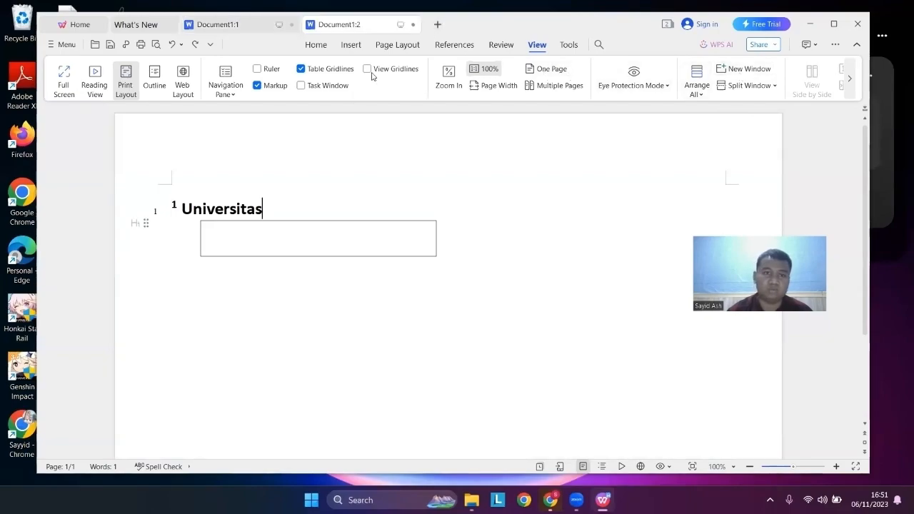
Split the Document1:2 window into two panes, append "kmkmkm" to the heading in Document1:1, and check the text in both windows.
left_click(743, 85)
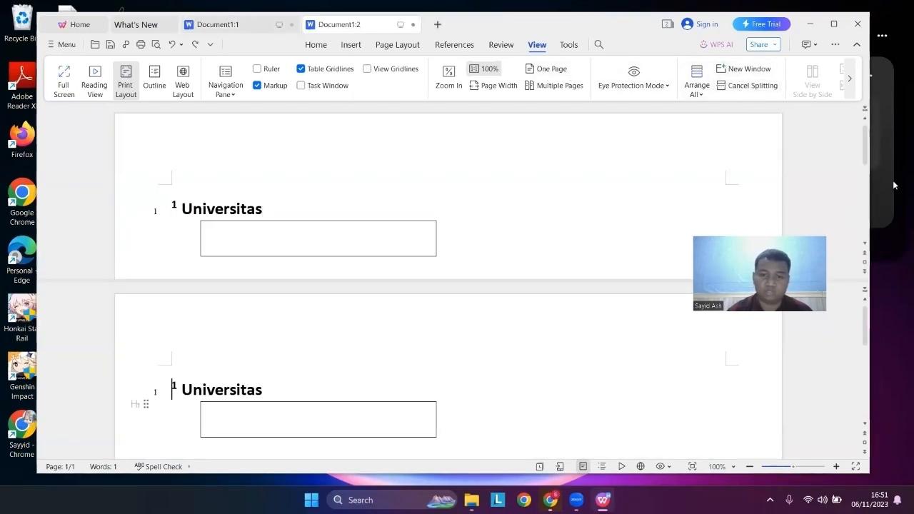
left_click_drag(865, 158, 865, 156)
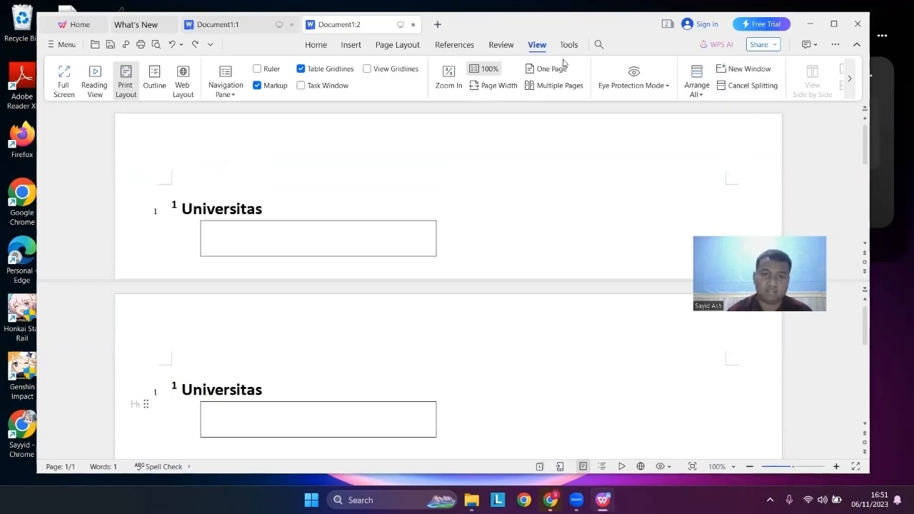
left_click(252, 26)
left_click(278, 207)
type("kmkmkm")
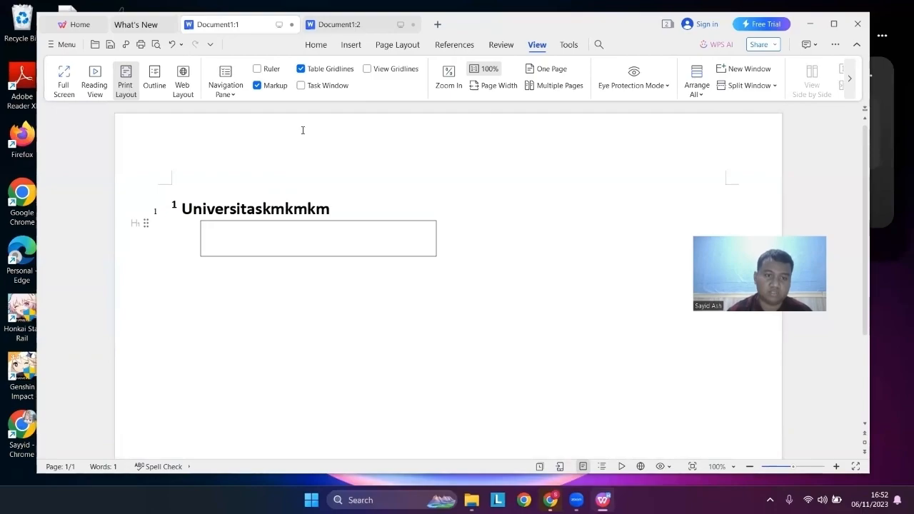
left_click(337, 25)
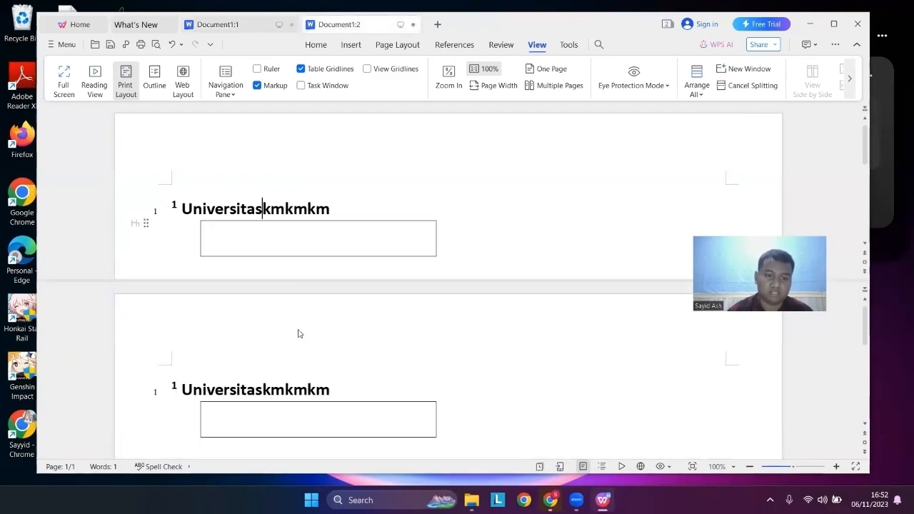
left_click(275, 23)
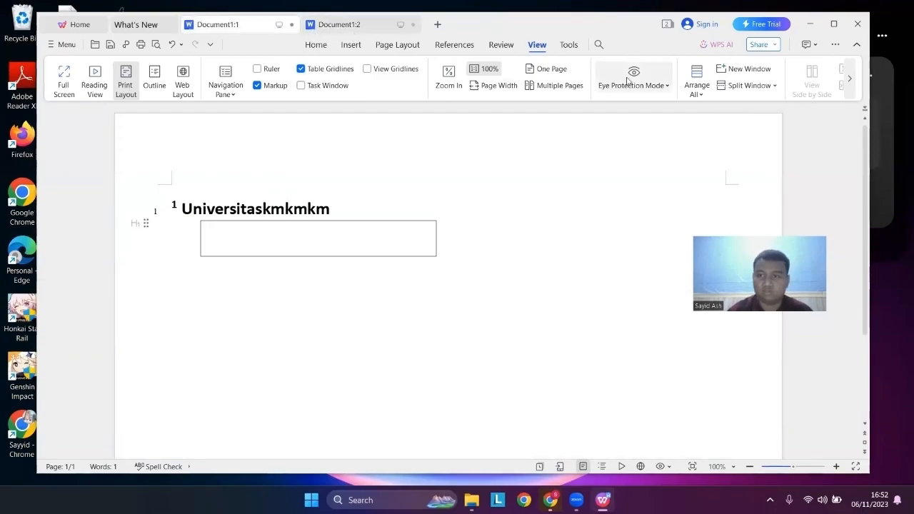
Split the Document1:1 window into two panes, cancel the splitting and look over the remaining window commands.
left_click(749, 85)
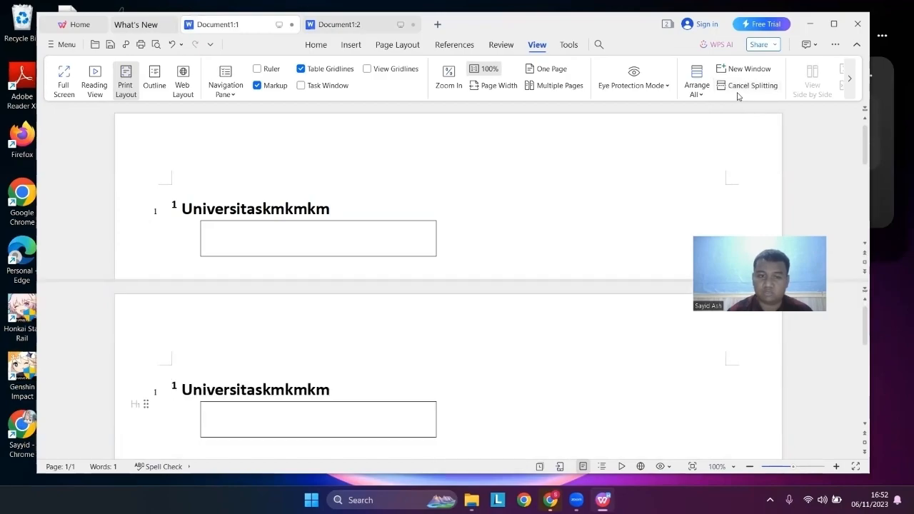
left_click(749, 85)
left_click(851, 83)
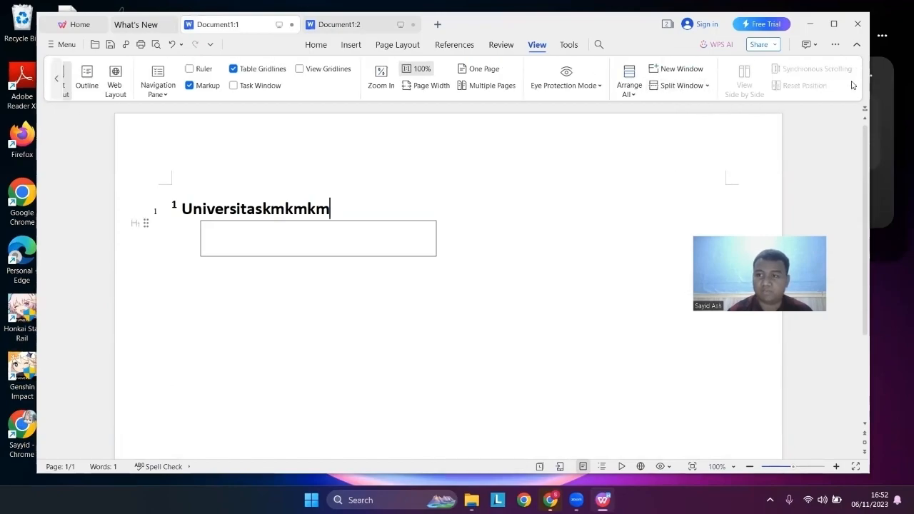
left_click(703, 83)
left_click(702, 83)
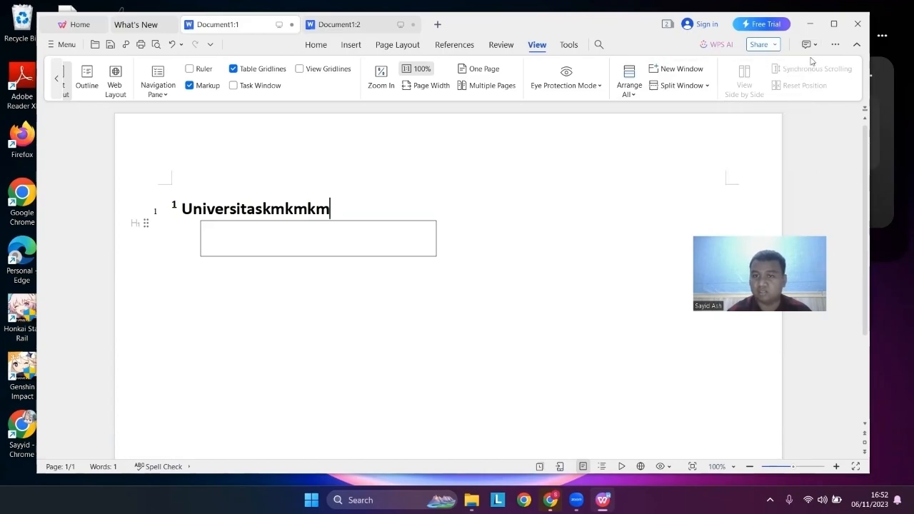
Look over the Tools commands for exporting, OCR, backup and cloud saving, and return to the Page Layout tools.
left_click(569, 46)
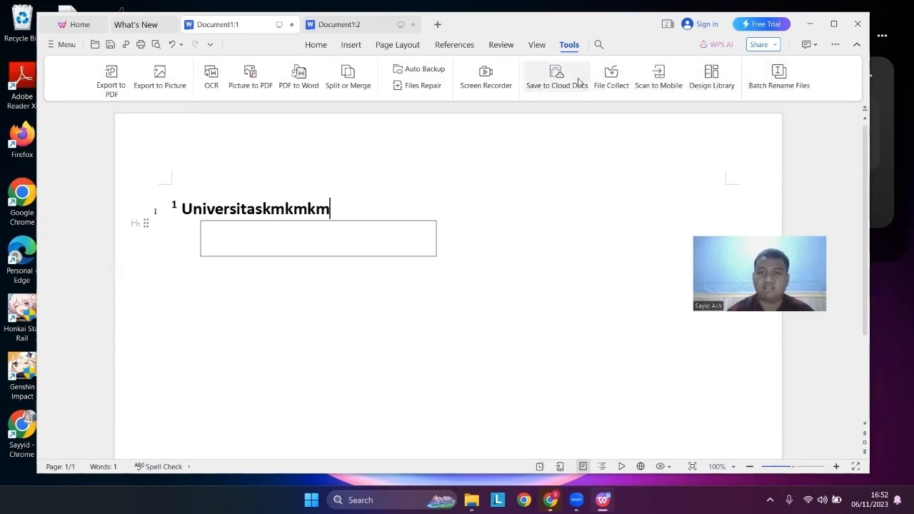
left_click(411, 47)
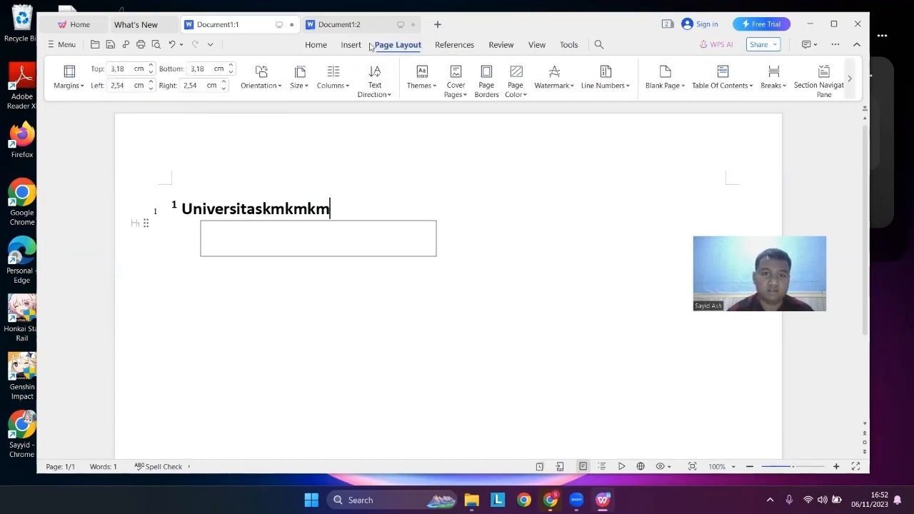
Look over the Page Layout, References, Review, View and Tools commands once more.
scroll(449, 52, "down", 4)
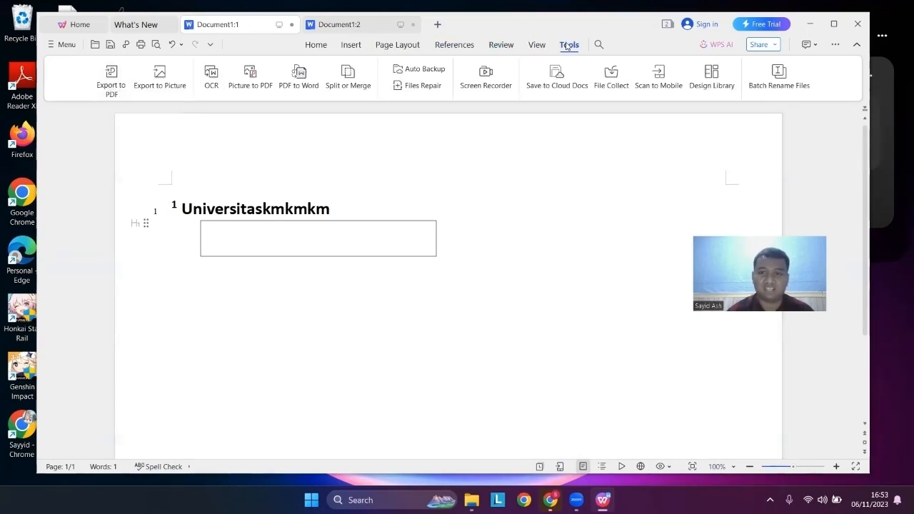
left_click(405, 45)
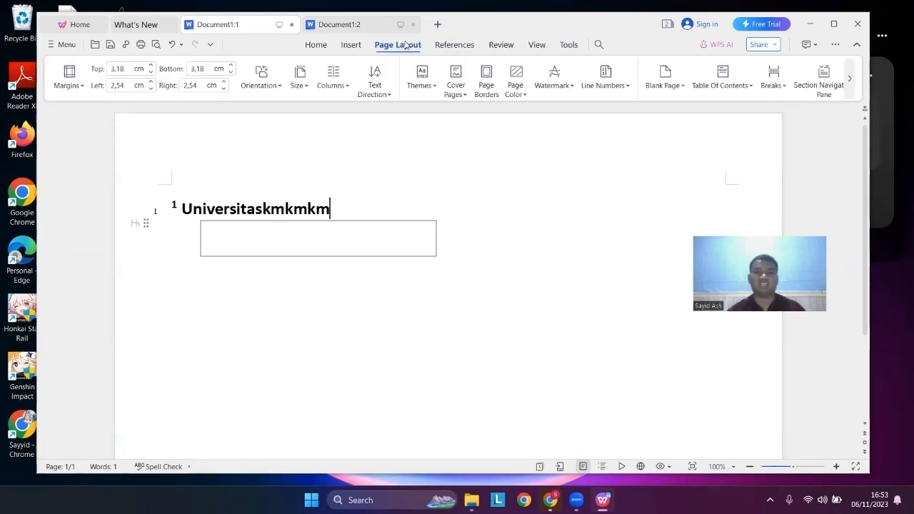
left_click(450, 45)
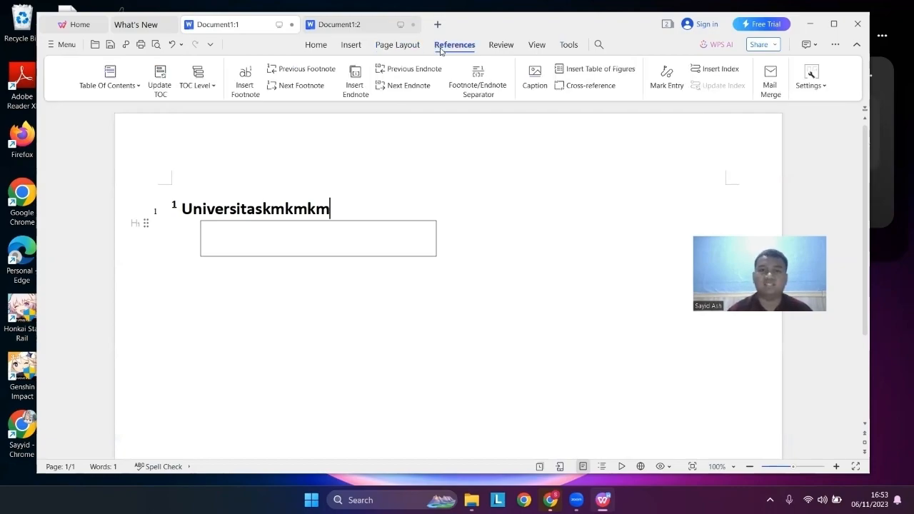
left_click(500, 44)
left_click(537, 44)
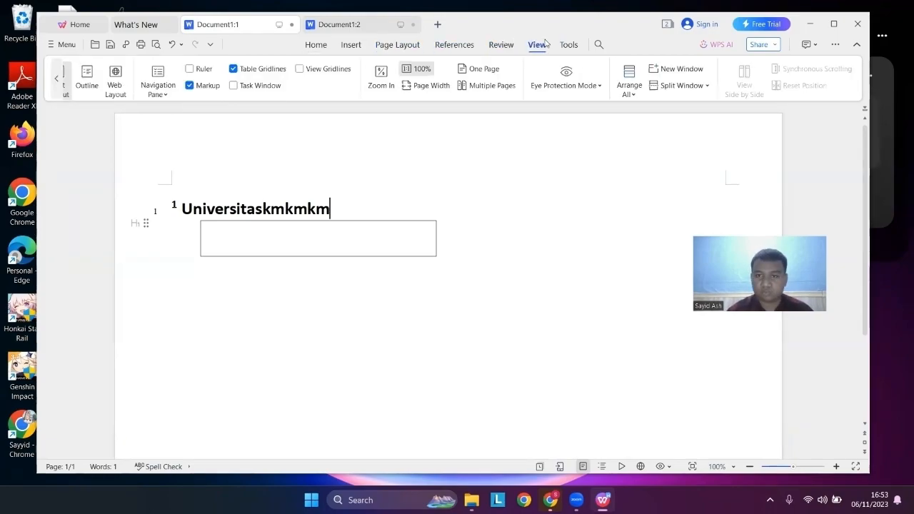
left_click(569, 44)
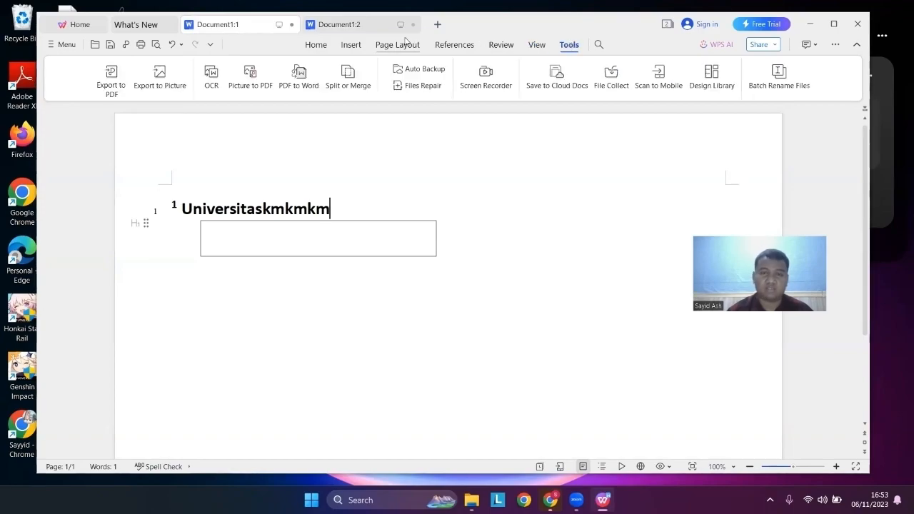
left_click(455, 44)
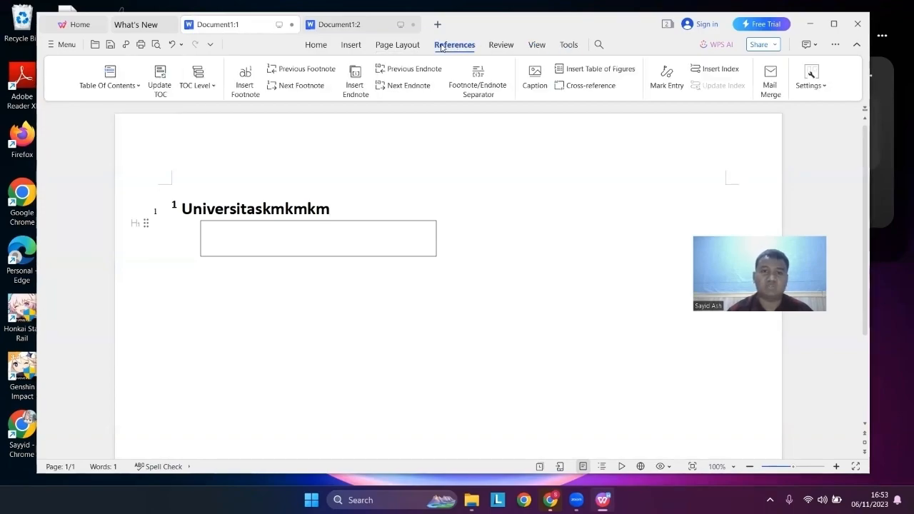
left_click(397, 44)
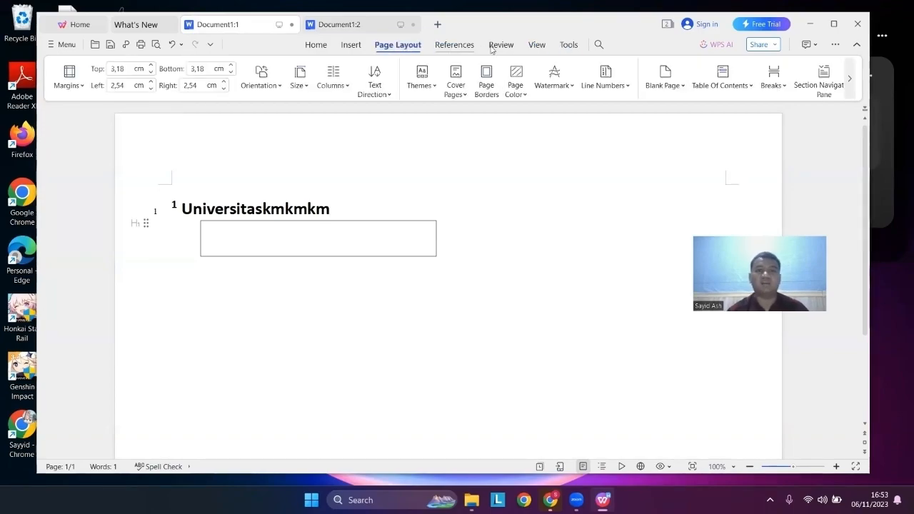
left_click(537, 46)
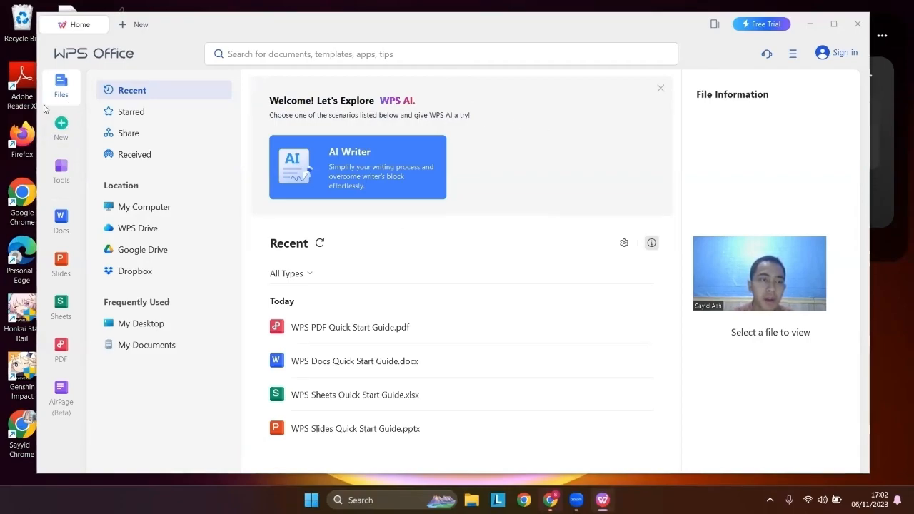
Create a new blank Docs document.
left_click(61, 125)
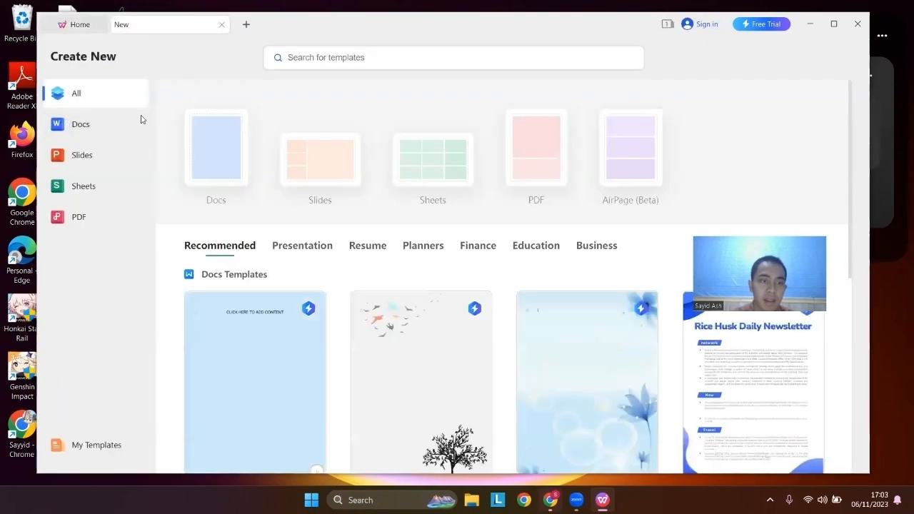
left_click(130, 125)
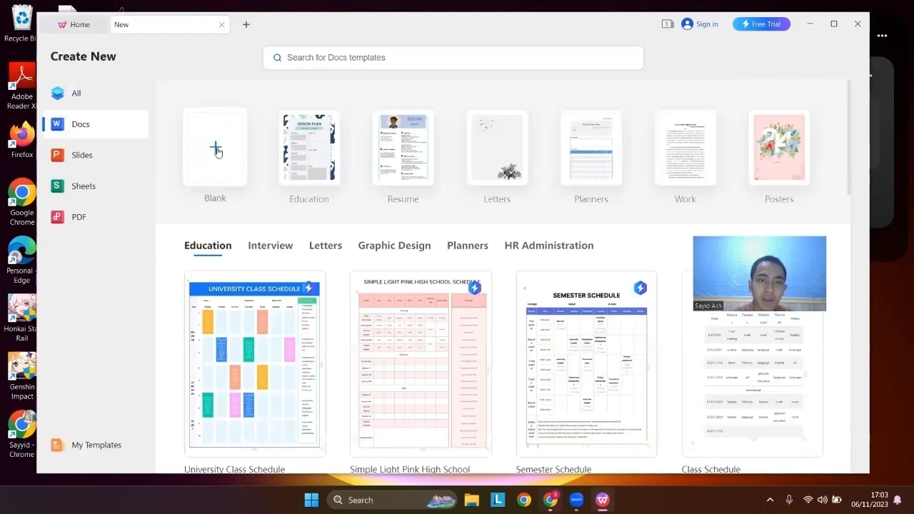
left_click(218, 152)
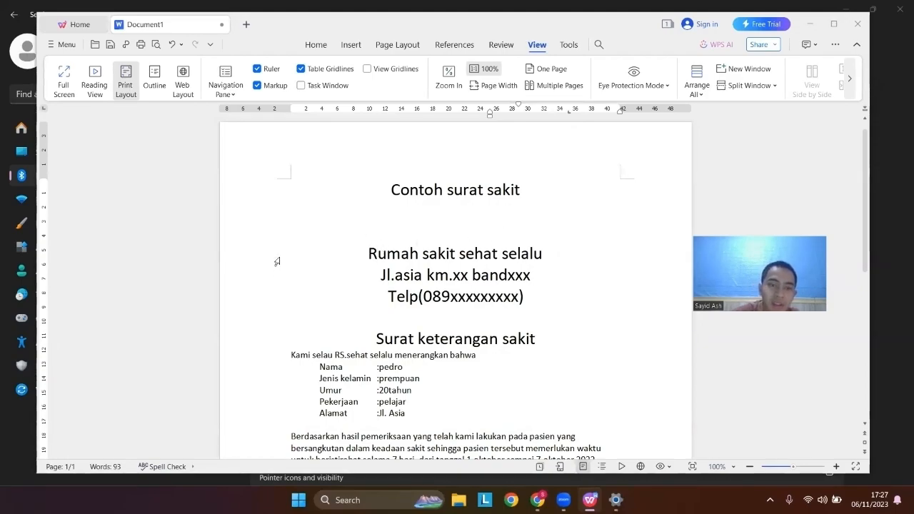
Left-align the three hospital header lines from "Rumah sakit sehat selalu" to the Telp line, and centre them again.
left_click(330, 254)
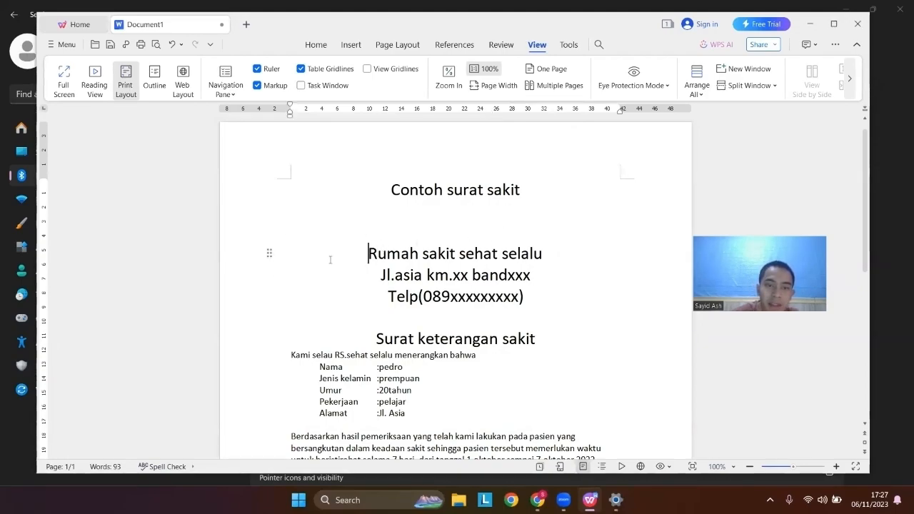
left_click(315, 45)
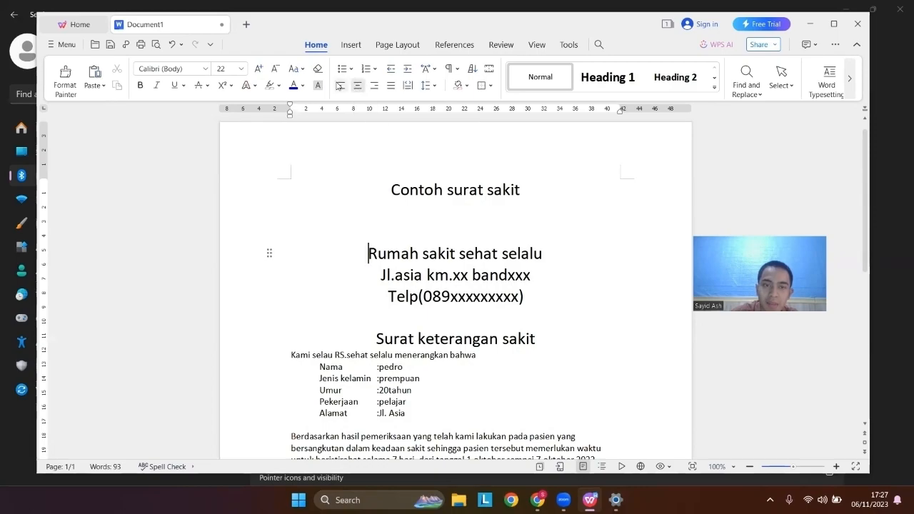
left_click(495, 306, "shift")
left_click_drag(495, 306, 525, 299)
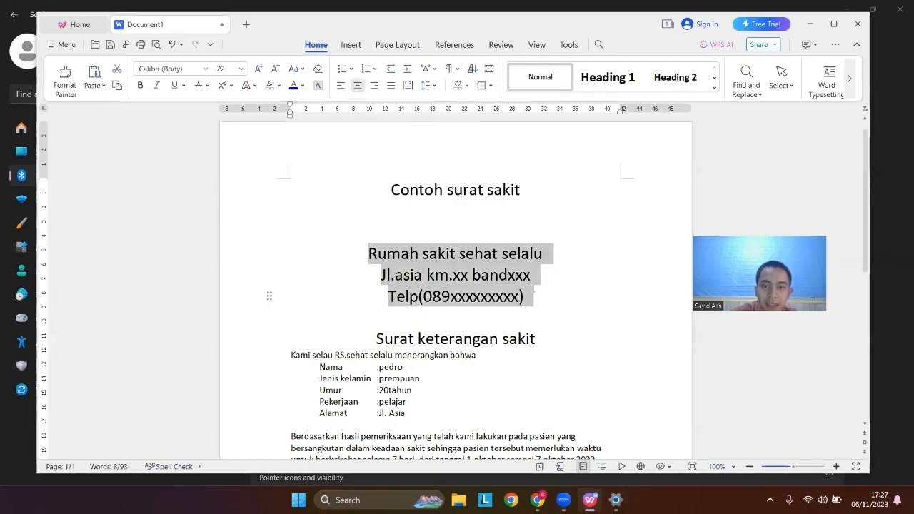
left_click(343, 86)
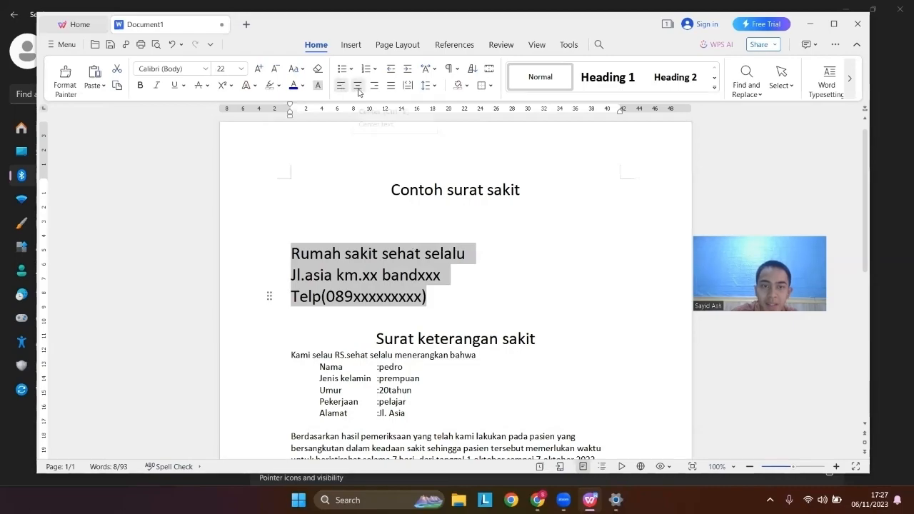
left_click(359, 88)
Add a triple border line below the Telp line by entering ### on a new line, and remove the border again.
left_click(527, 299)
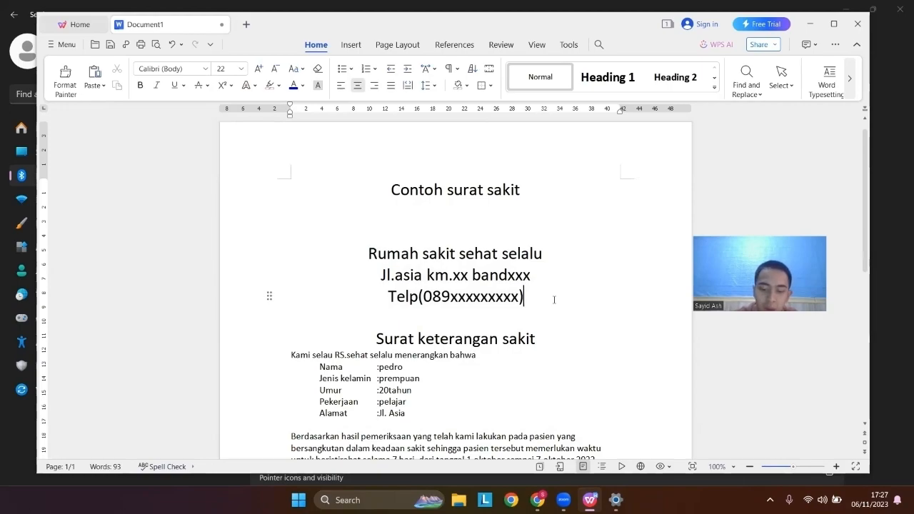
key("Return")
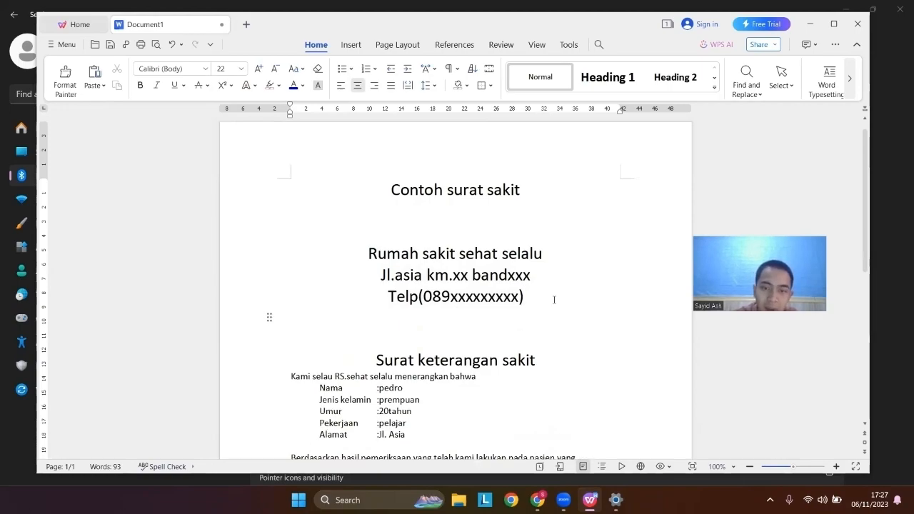
type("###")
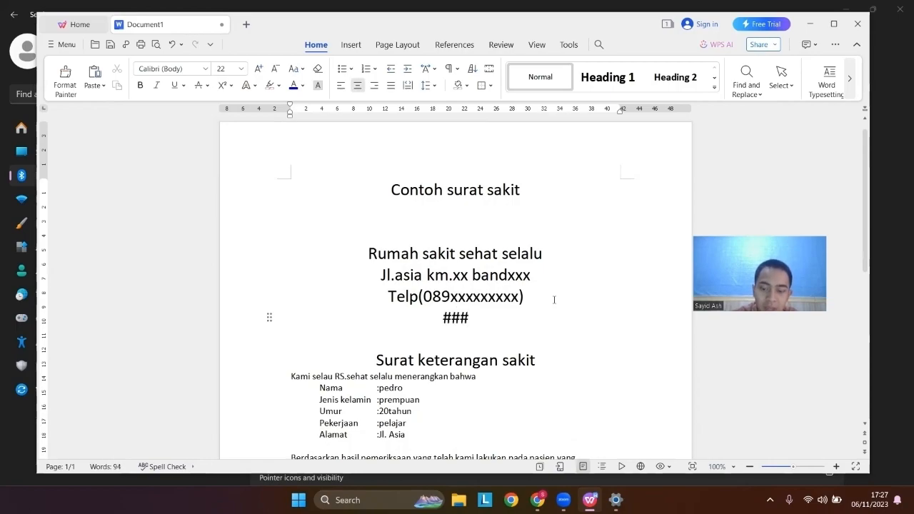
key("Return")
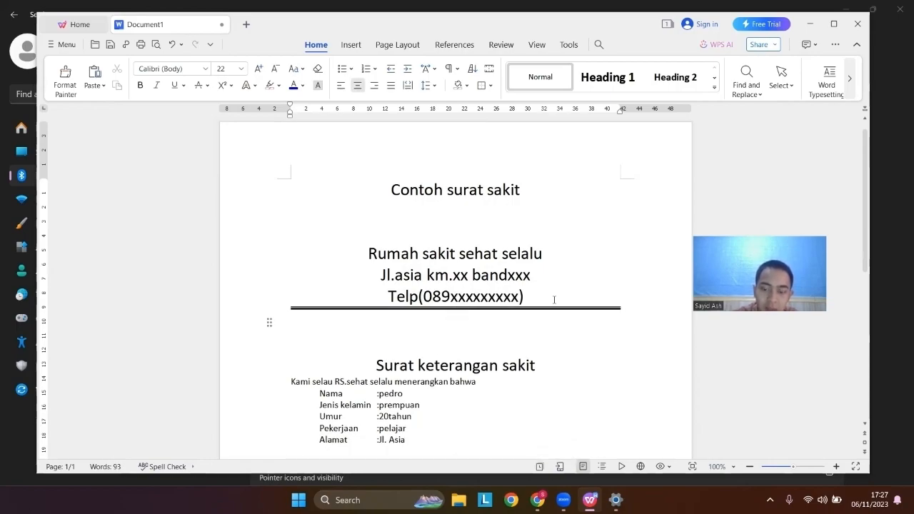
key("BackSpace")
key("ctrl+z")
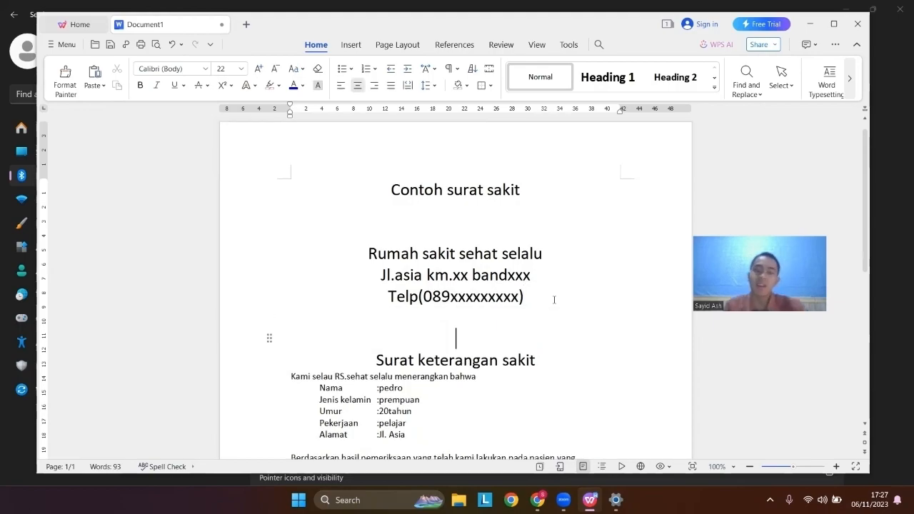
Preview font size 22 on the Alamat line without applying it.
left_click_drag(421, 435, 405, 423)
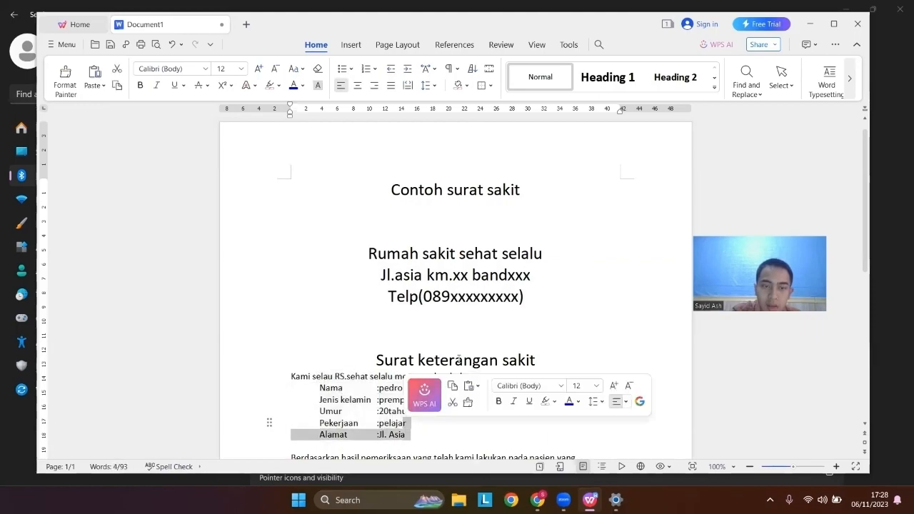
left_click(242, 68)
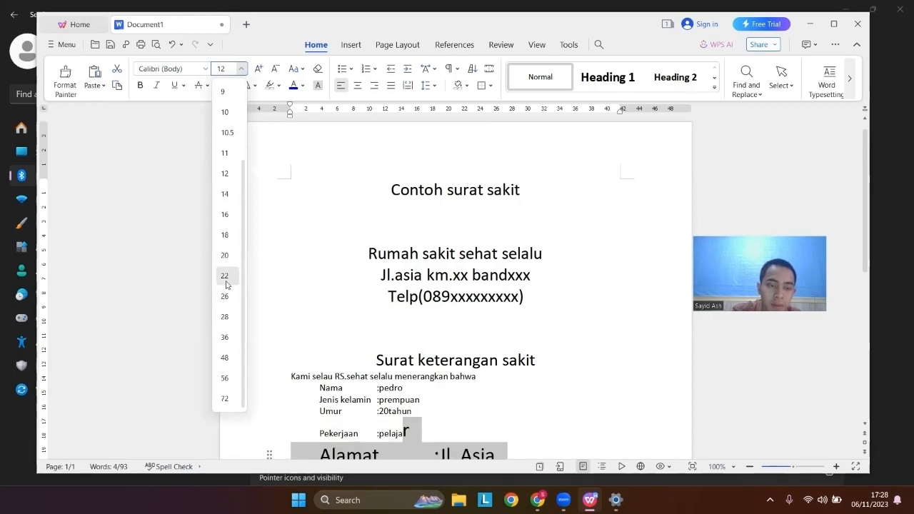
left_click(398, 370)
Remove the indent in front of the Nama line and indent it again, repeating this once.
scroll(398, 369, "down", 3)
left_click(301, 253)
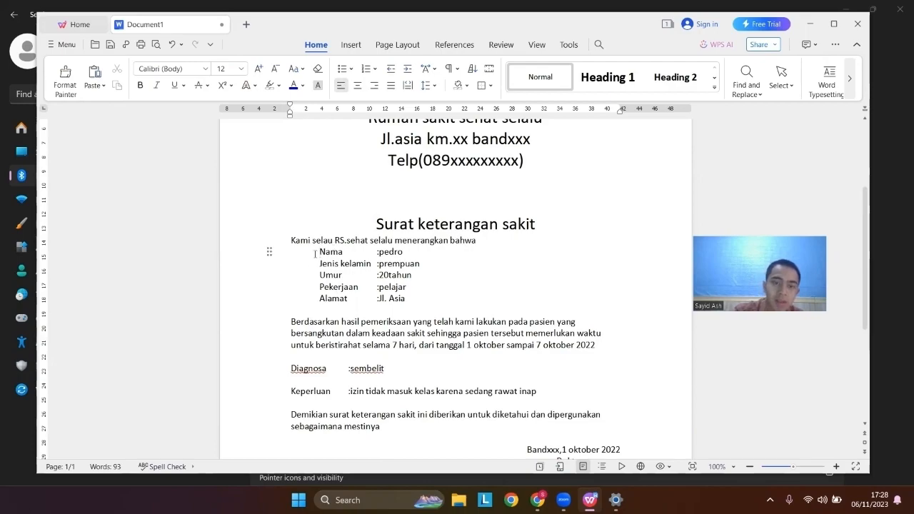
key("BackSpace")
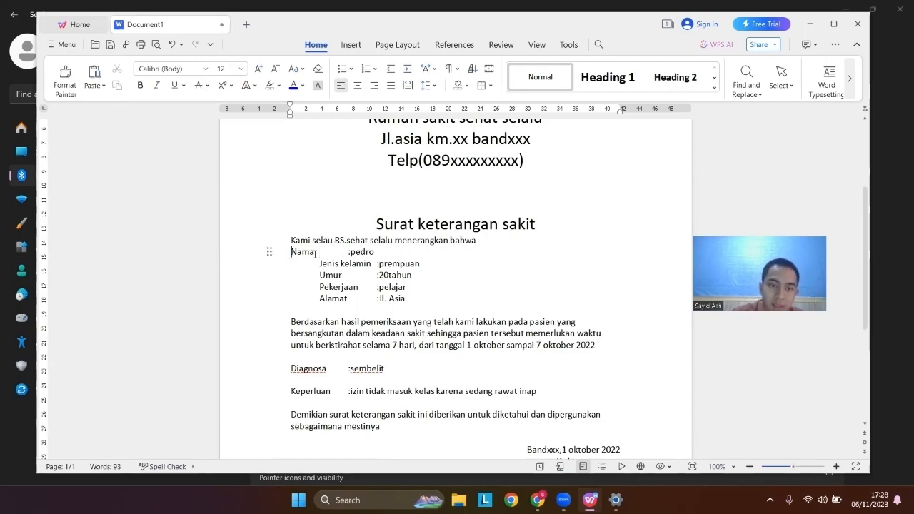
key("Tab")
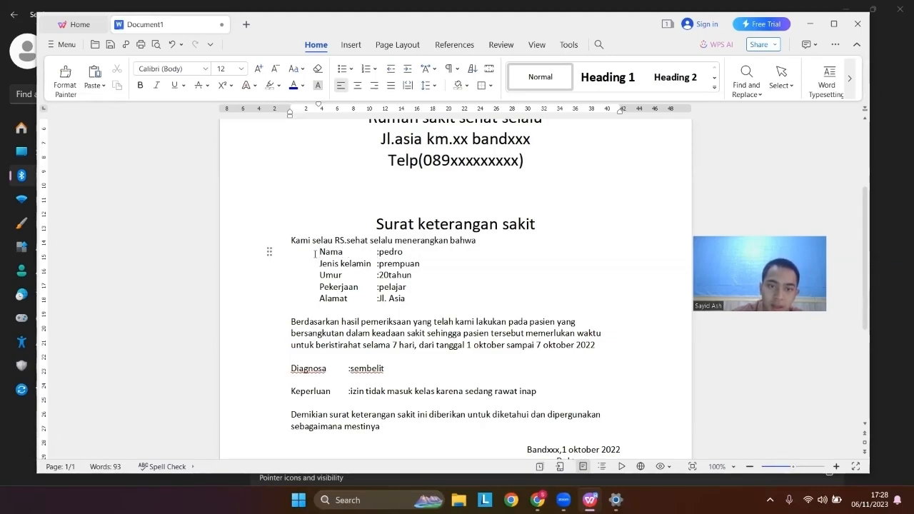
key("BackSpace")
key("Tab")
Justify the patient detail lines from Nama to Alamat and select text in the letter.
left_click_drag(313, 250, 412, 298)
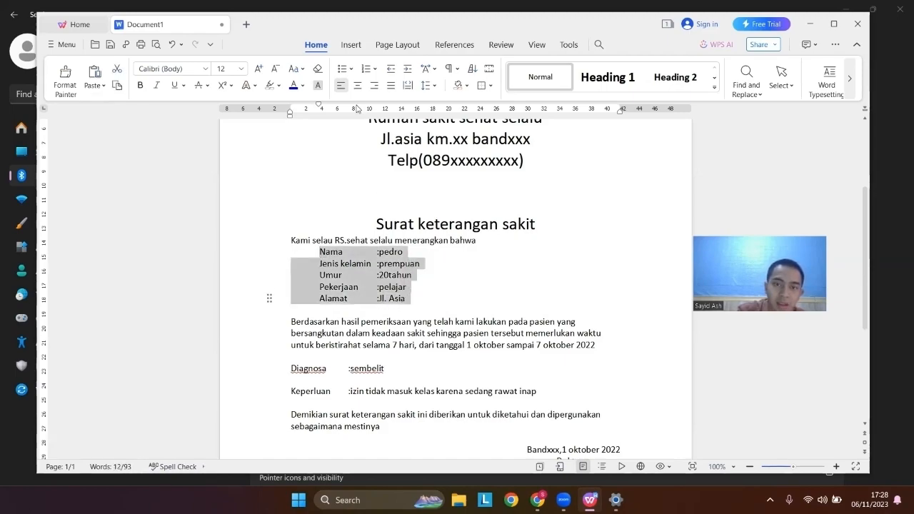
left_click(390, 87)
scroll(306, 192, "down", 2)
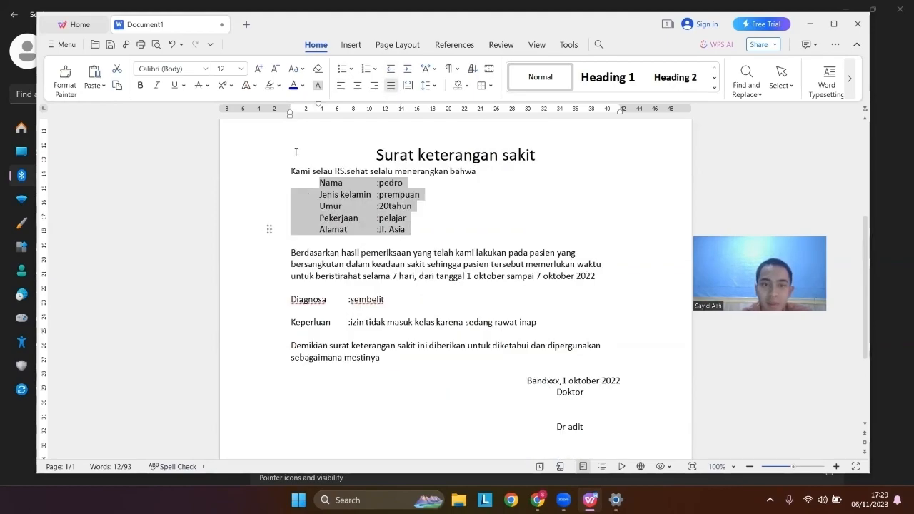
left_click_drag(275, 158, 426, 246)
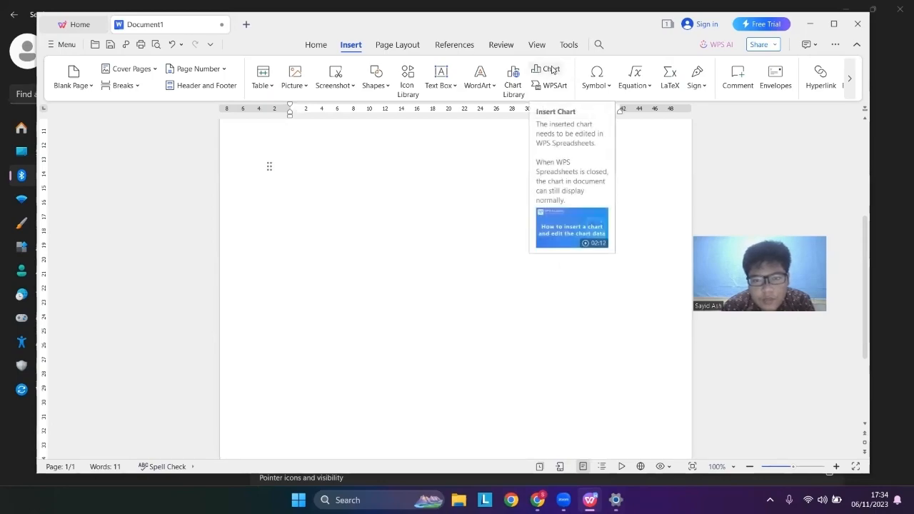
Start inserting a chart and examine the column, line, pie, bar, area and scatter chart types.
left_click(552, 69)
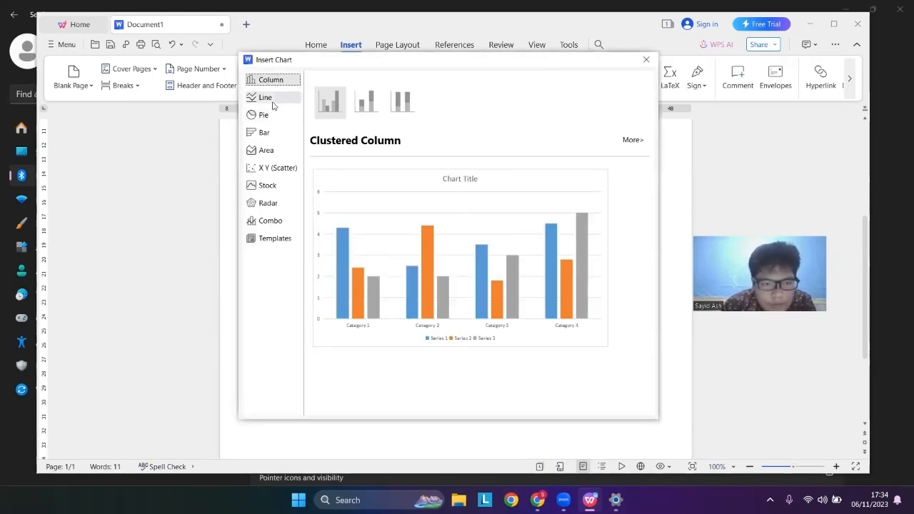
left_click(366, 103)
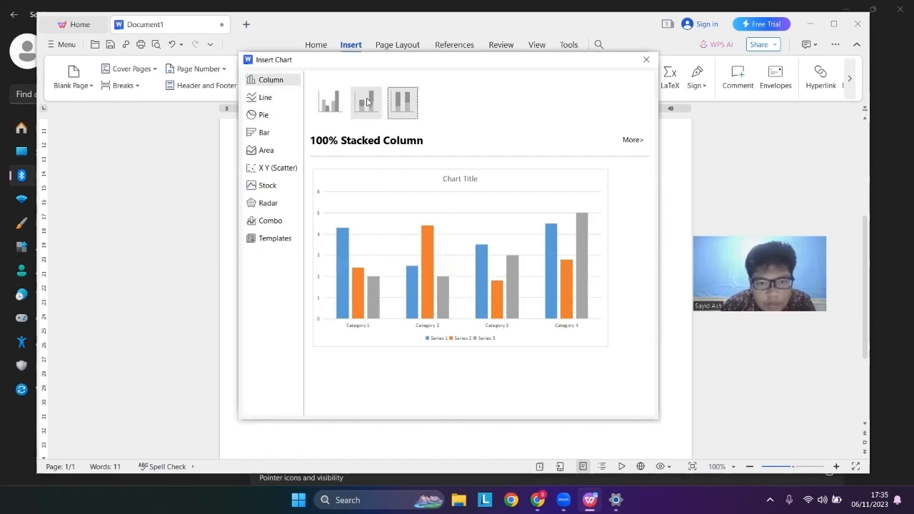
left_click(265, 97)
left_click(260, 115)
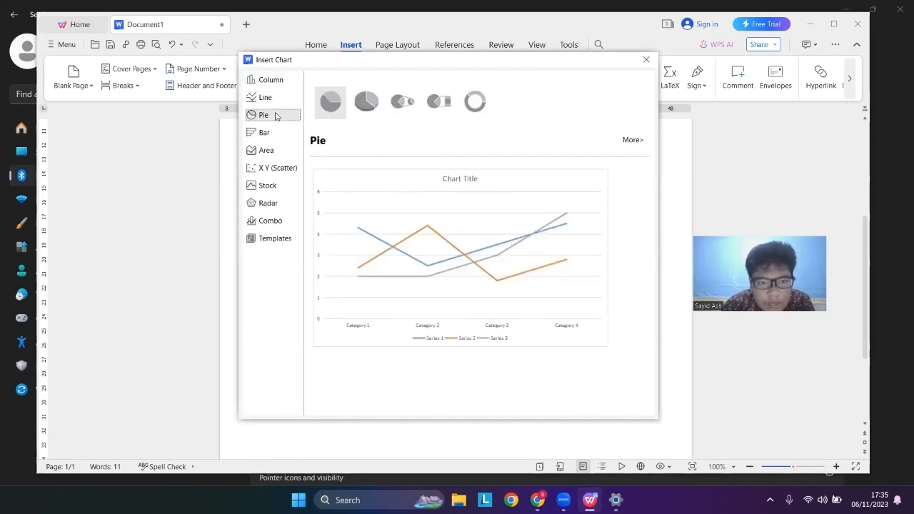
left_click(262, 132)
left_click(264, 150)
left_click(271, 168)
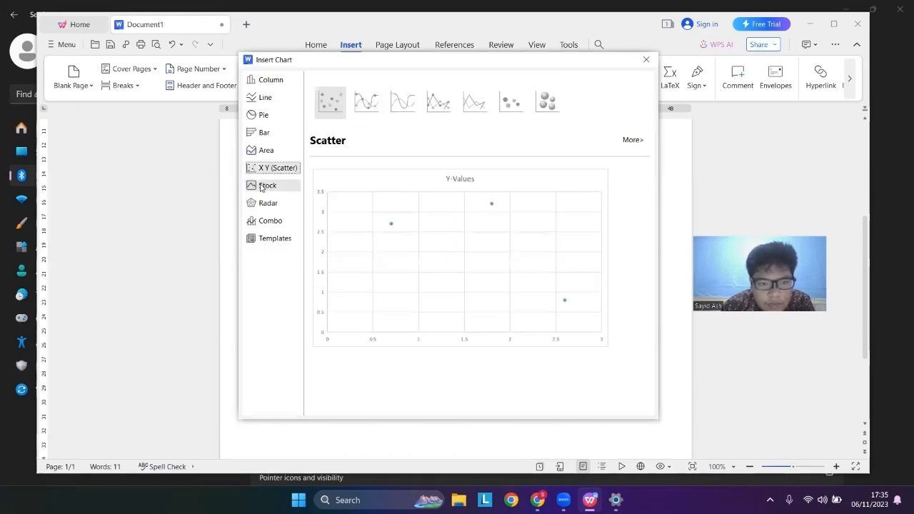
Examine the stock, template, combo, line, pie, bar, area and column chart types available for insertion.
left_click(268, 185)
left_click(275, 238)
left_click(275, 222)
left_click(265, 97)
left_click(269, 118)
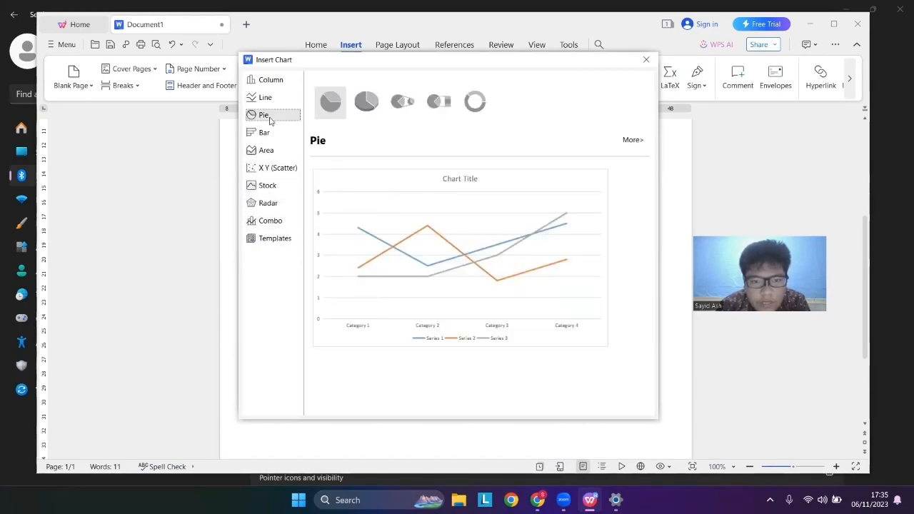
left_click(278, 136)
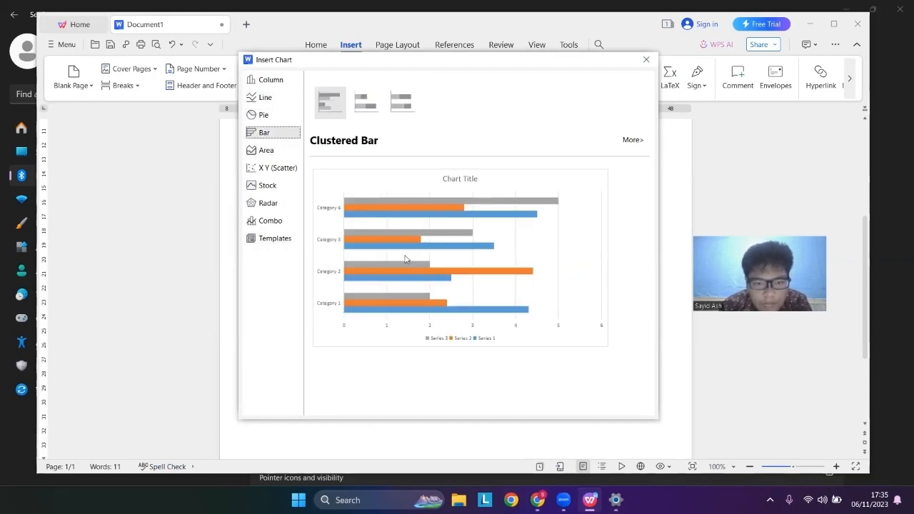
left_click(267, 150)
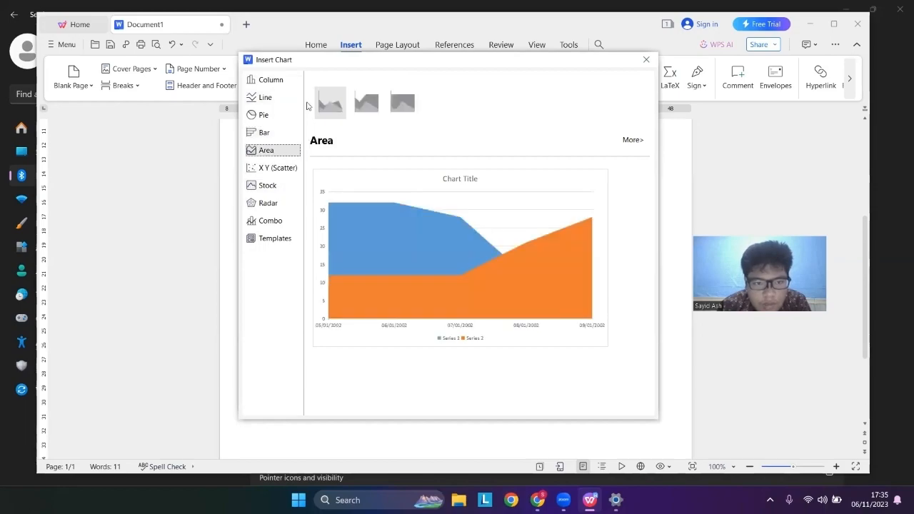
left_click(271, 80)
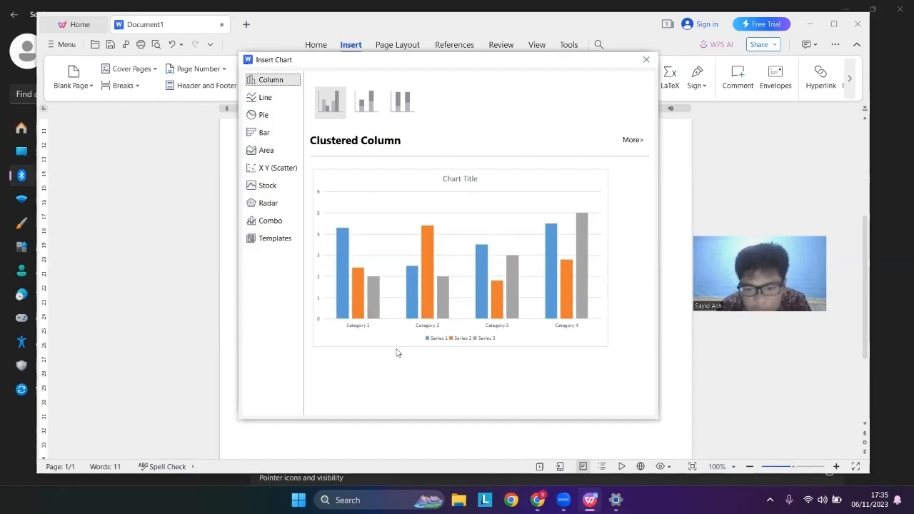
left_click(472, 265)
scroll(500, 200, "up", 1)
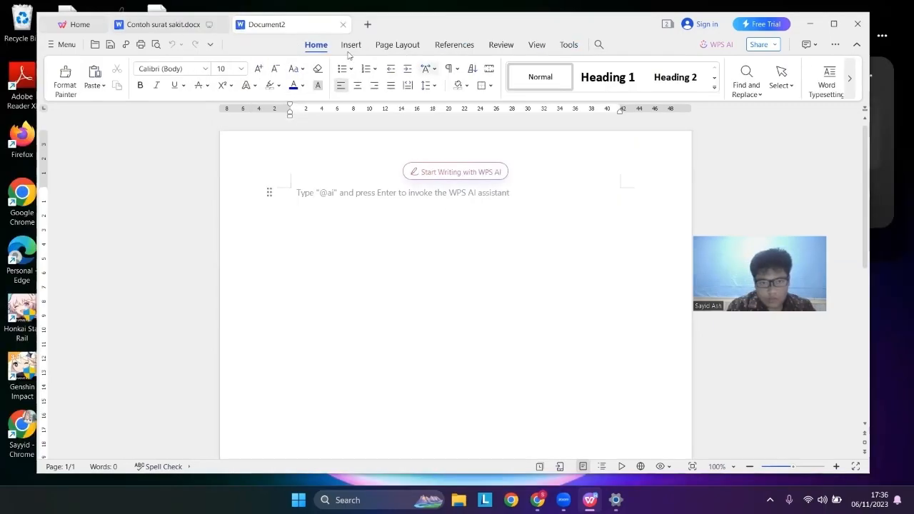
Insert a default clustered column chart into the blank document.
left_click(350, 47)
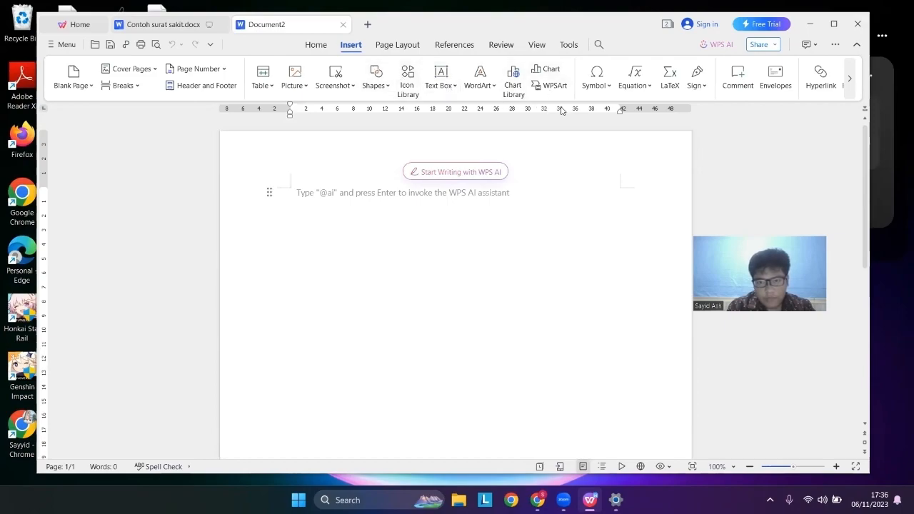
left_click(549, 70)
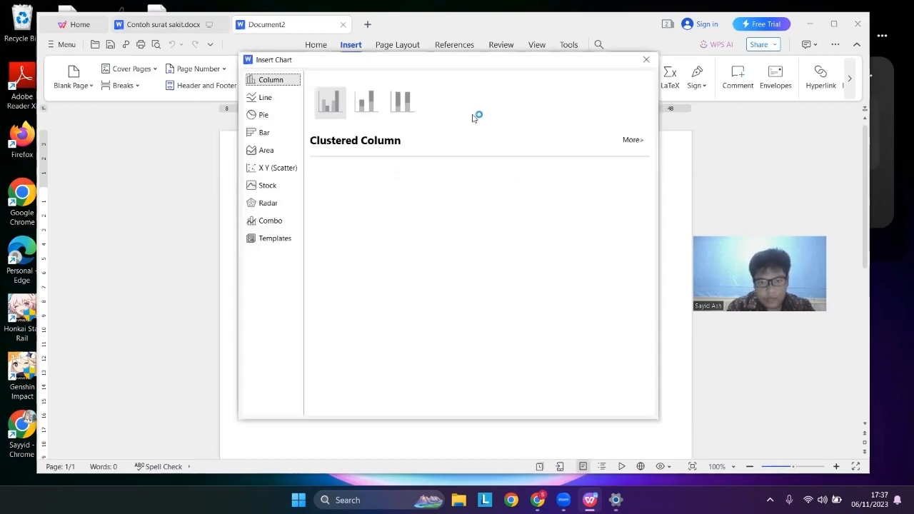
mouse_move(398, 255)
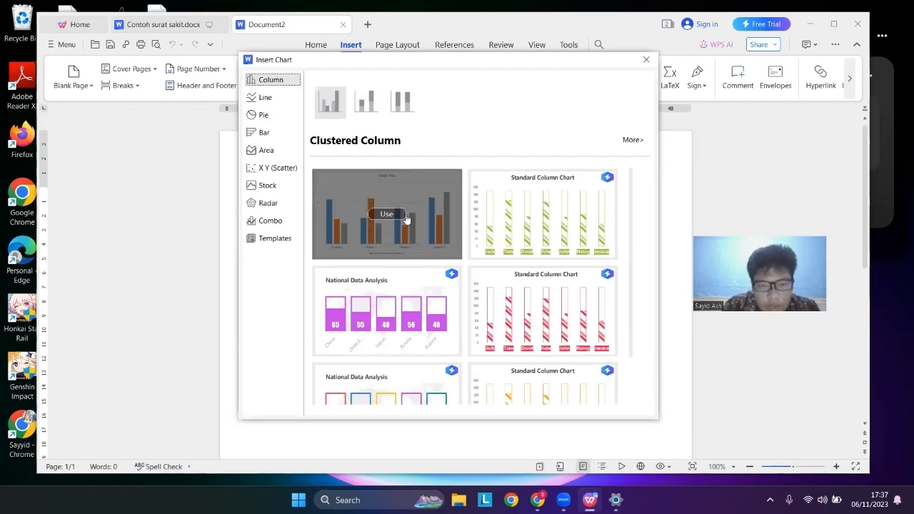
left_click(388, 214)
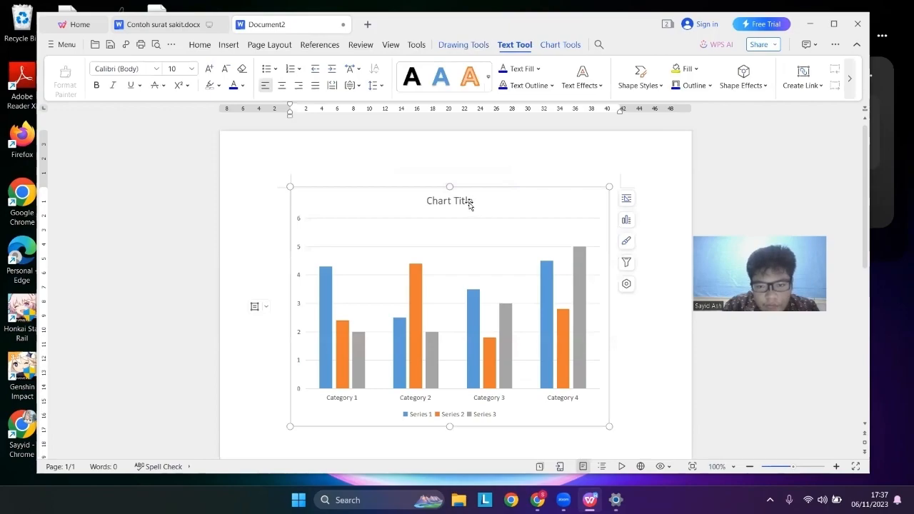
View the chart title's formatting options and the built-in style gallery for the chart.
double_click(469, 203)
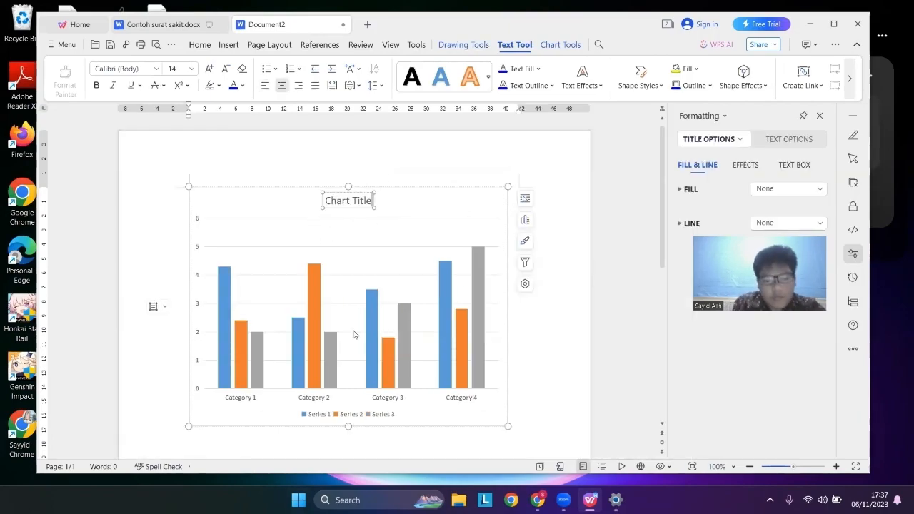
scroll(307, 286, "down", 1)
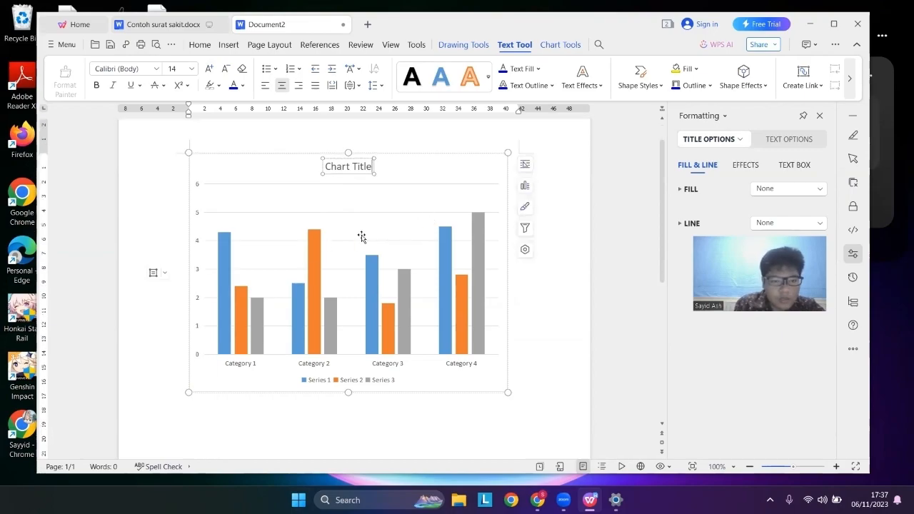
scroll(368, 187, "up", 1)
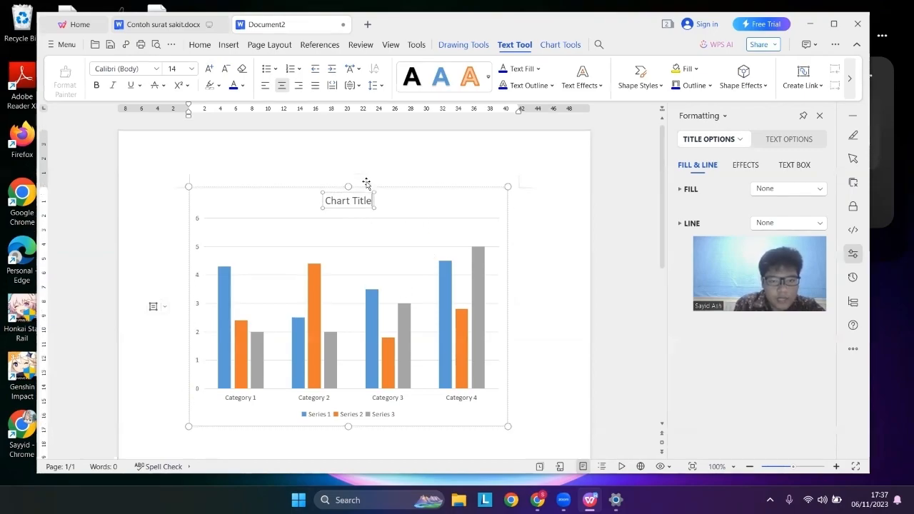
scroll(362, 235, "down", 1)
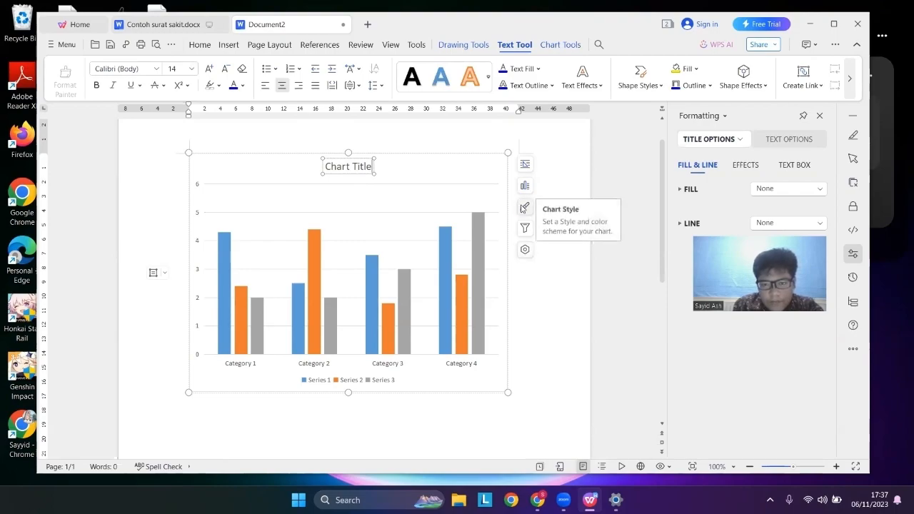
left_click(525, 207)
left_click(633, 270)
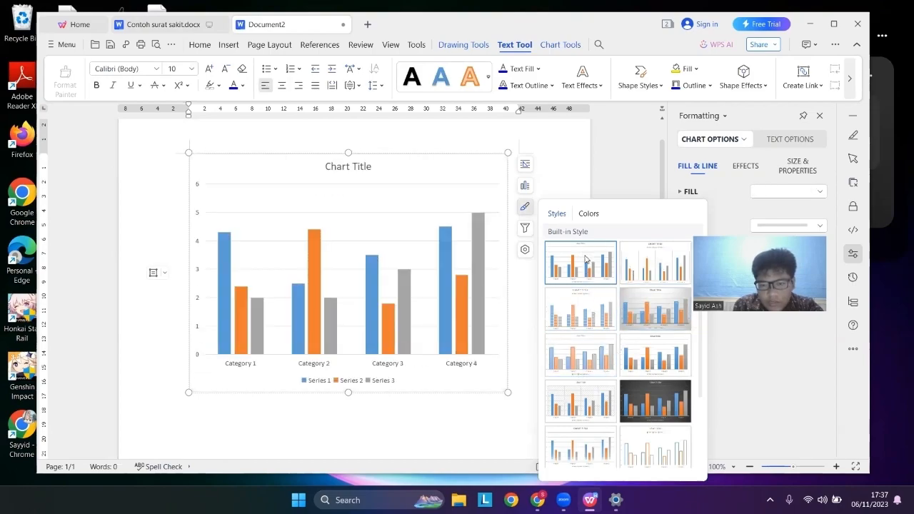
Show data labels on the column chart.
left_click(525, 187)
left_click(558, 247)
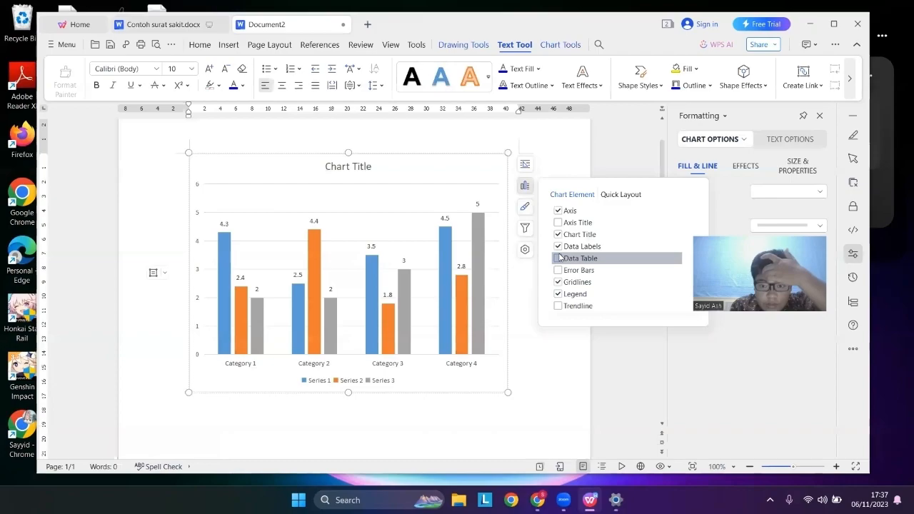
Try adding a data table and error bars to the chart, then remove both.
left_click(558, 258)
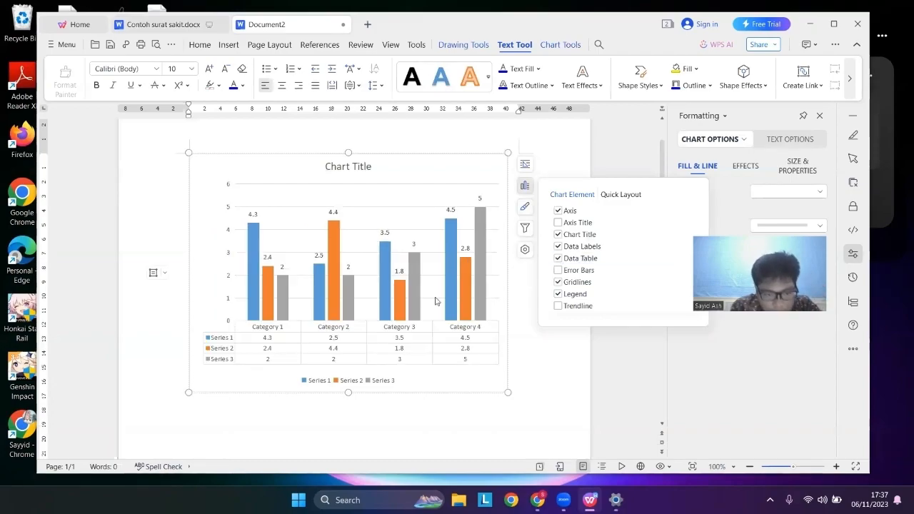
left_click(282, 330)
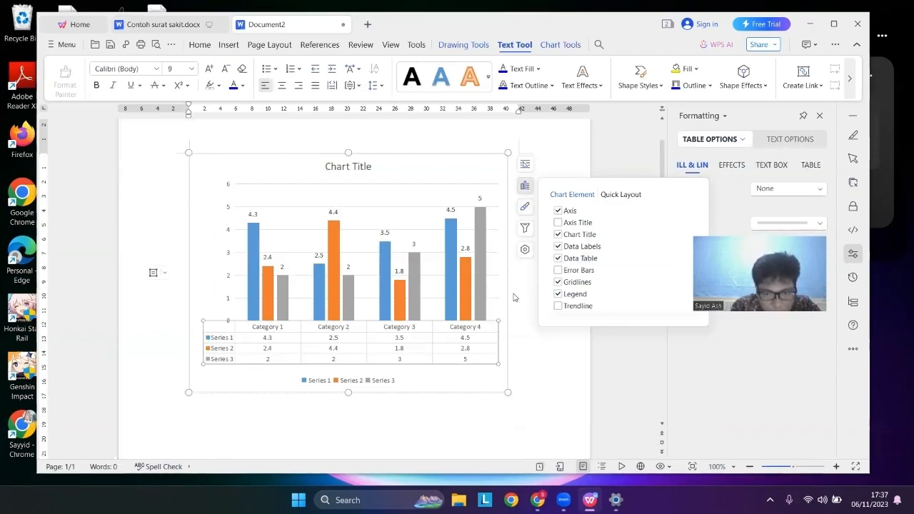
left_click(558, 271)
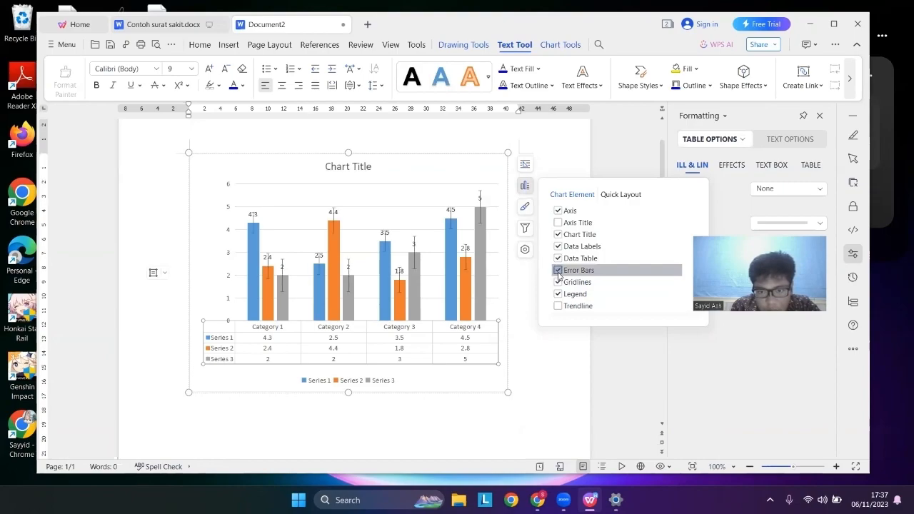
left_click(559, 271)
left_click(559, 259)
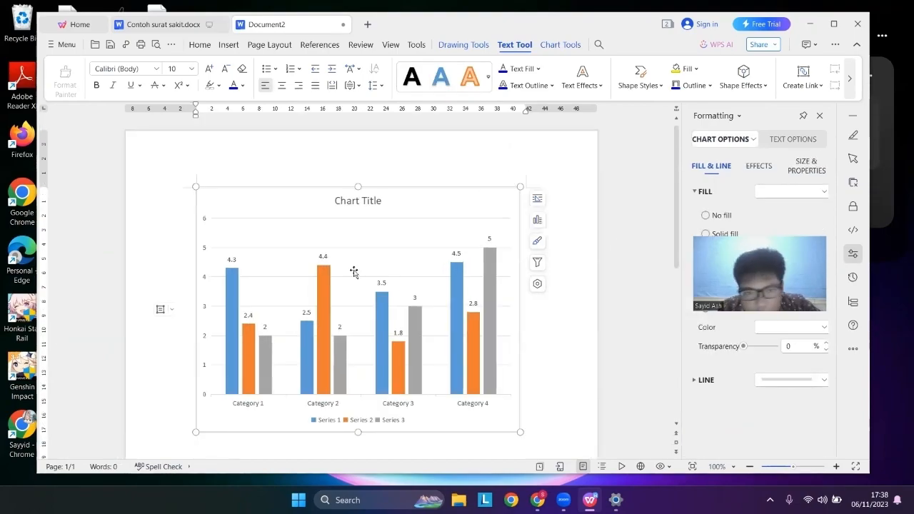
left_click(546, 327)
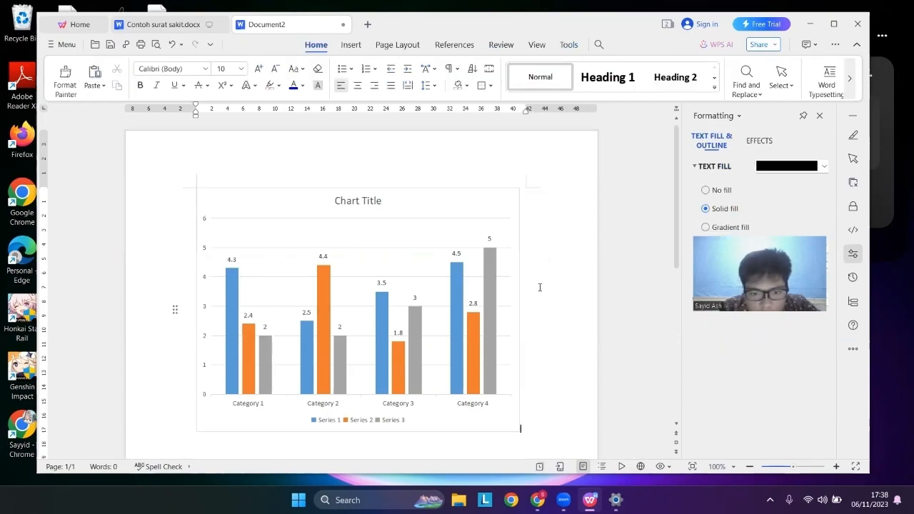
scroll(433, 265, "down", 2)
scroll(453, 239, "up", 2)
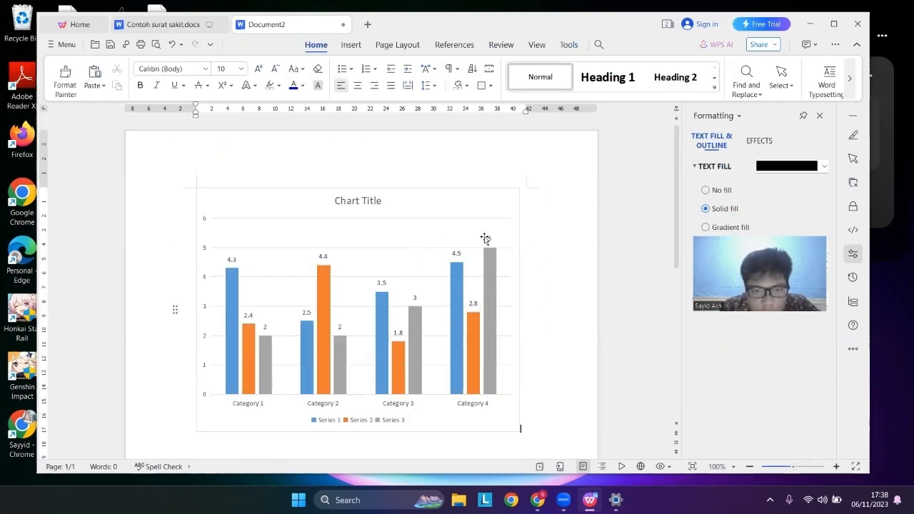
scroll(405, 194, "down", 2)
scroll(263, 326, "up", 1)
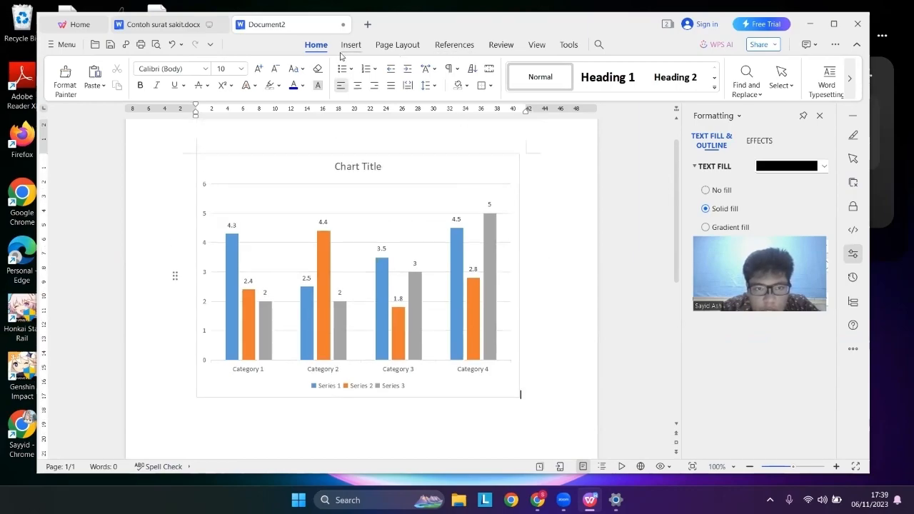
Browse the clustered column designs in the Chart Library and leave it without choosing one.
left_click(347, 47)
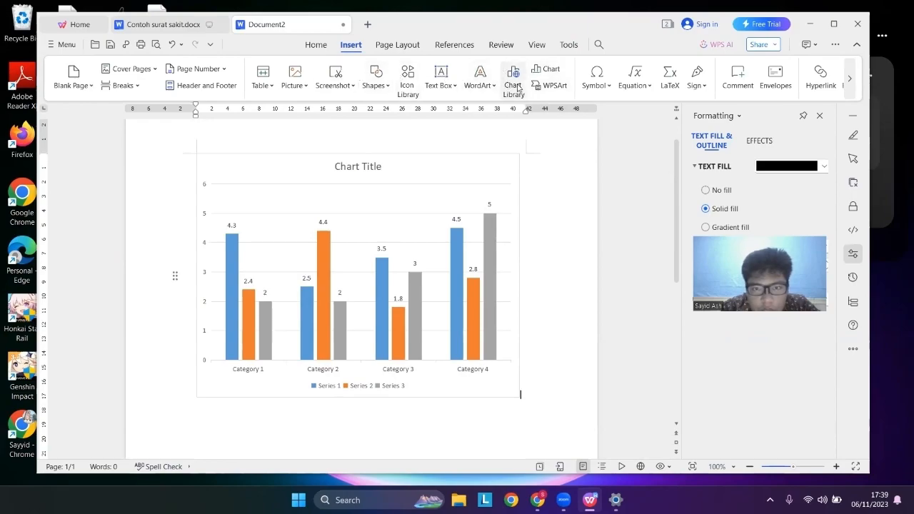
left_click(513, 79)
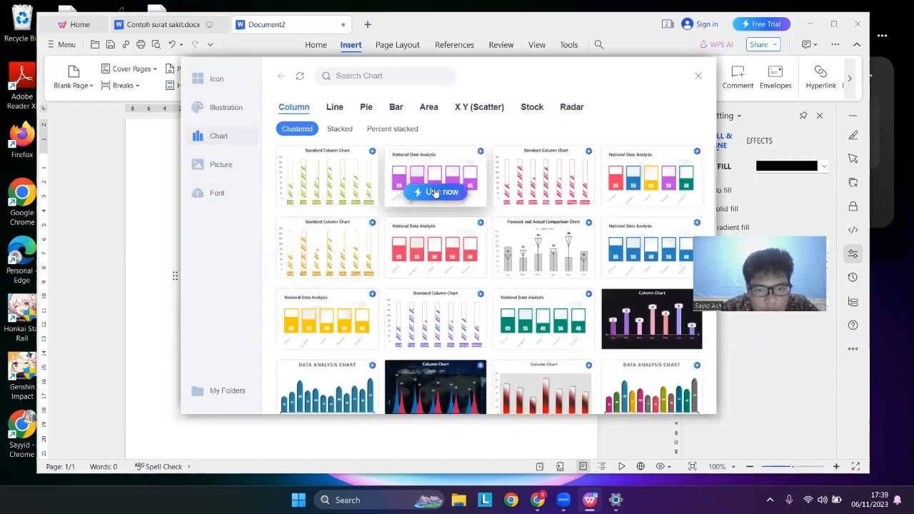
scroll(388, 184, "down", 2)
scroll(388, 185, "down", 1)
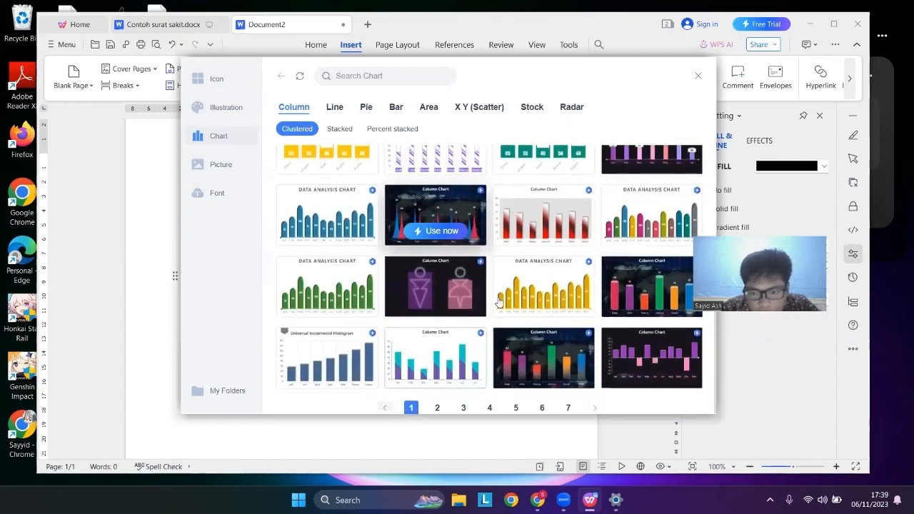
scroll(621, 193, "up", 3)
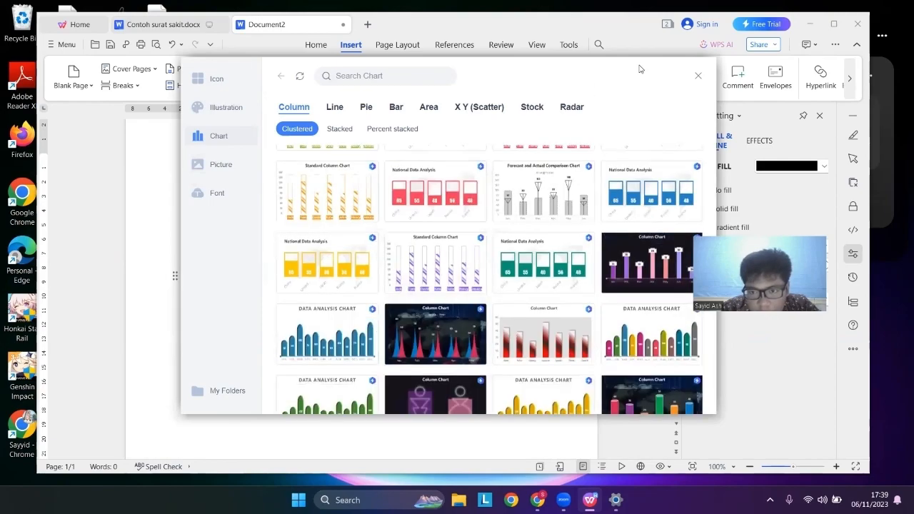
left_click(700, 75)
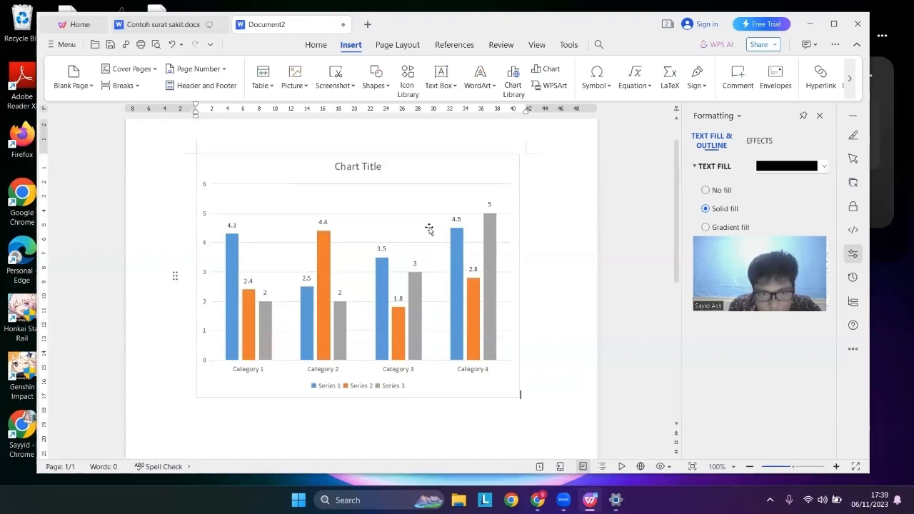
Inspect the chart's parts by selecting its title, data labels, category axis, legend and Series 2 legend entry in turn.
left_click(373, 167)
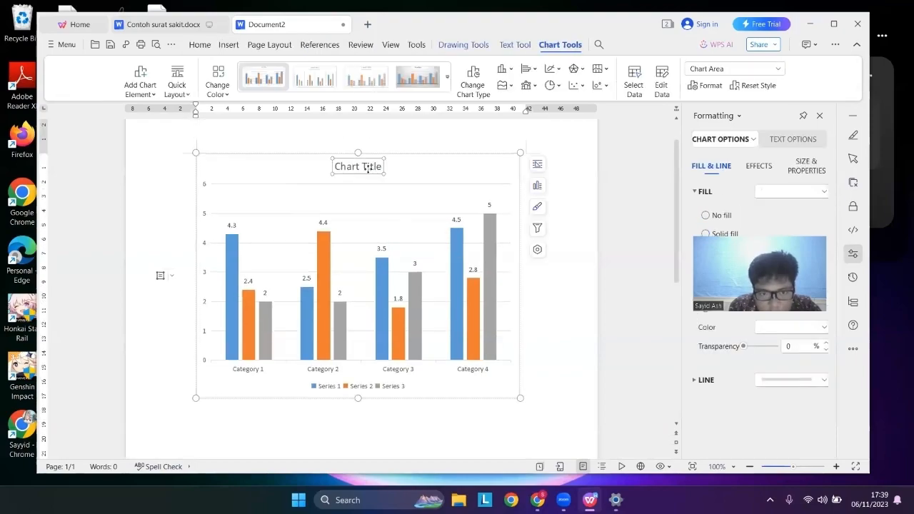
left_click(456, 218)
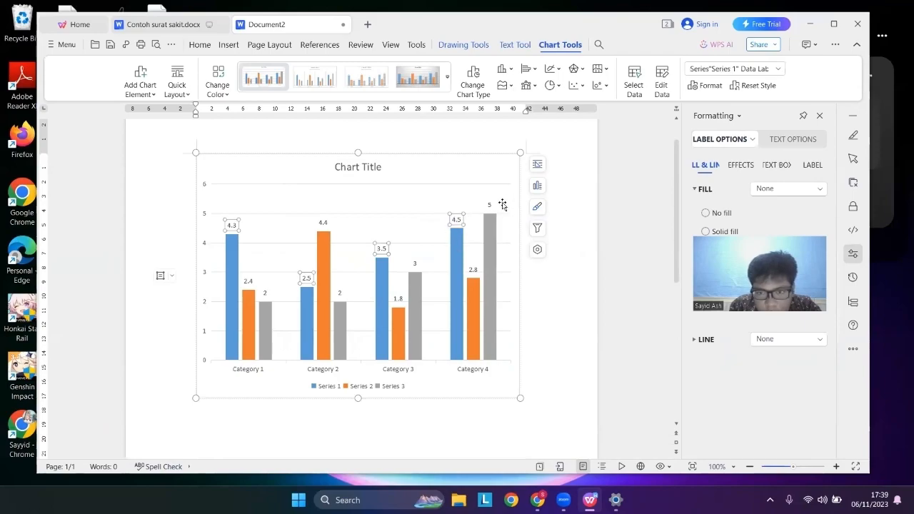
left_click(491, 205)
left_click(471, 269)
left_click(318, 371)
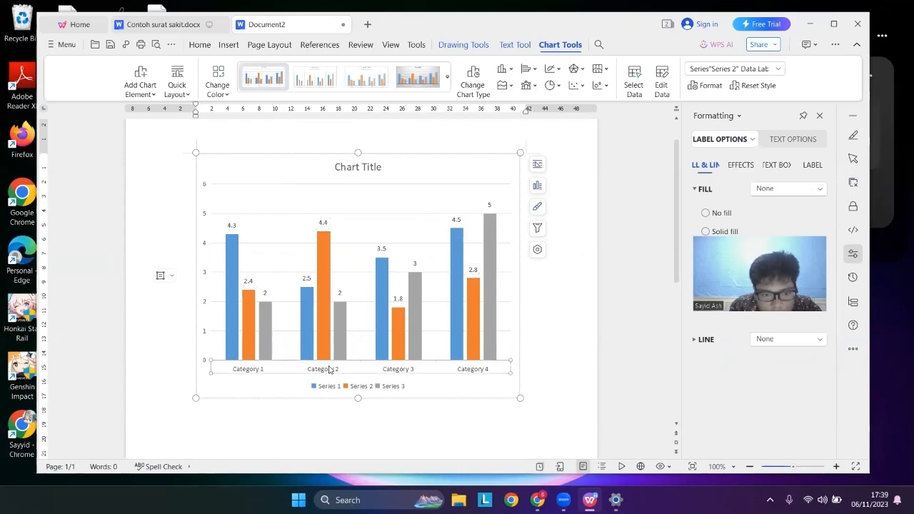
left_click(352, 387)
left_click(363, 386)
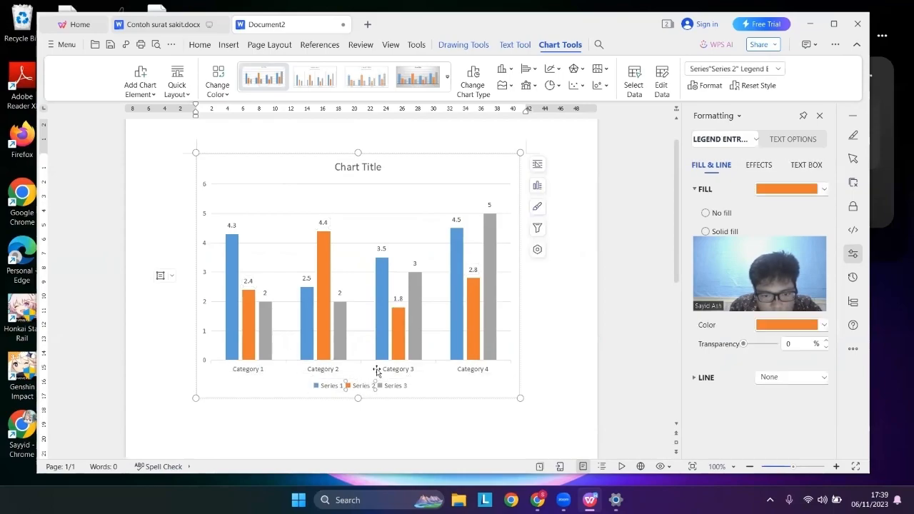
left_click(369, 148)
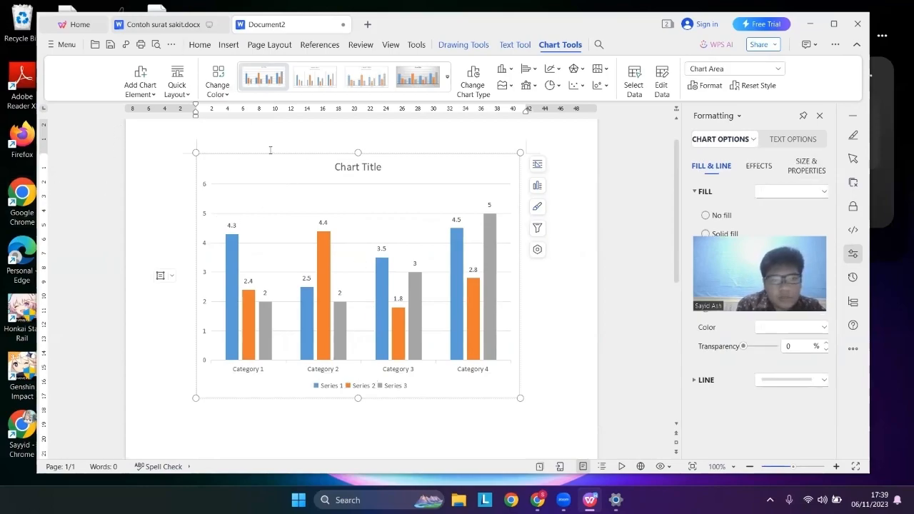
scroll(164, 176, "up", 1)
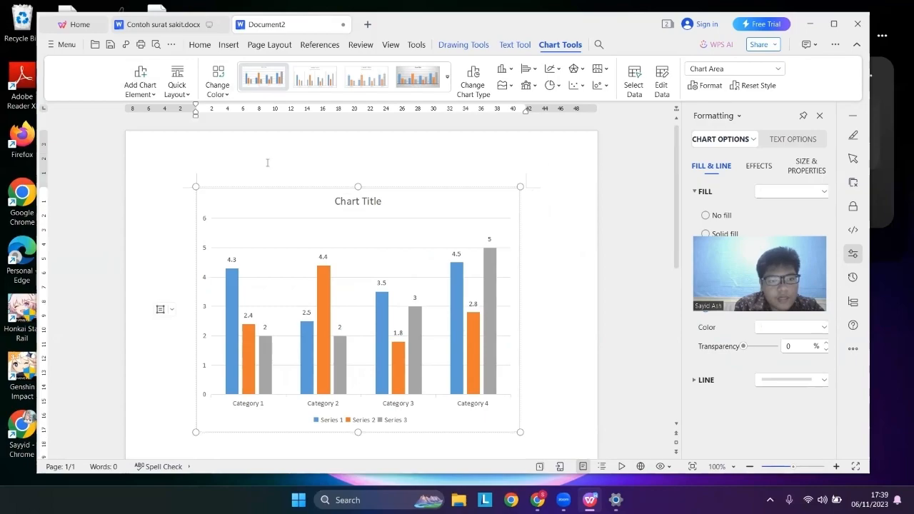
Deselect the chart and close the formatting options beside the document.
left_click(530, 169)
scroll(530, 225, "down", 2)
scroll(606, 231, "up", 2)
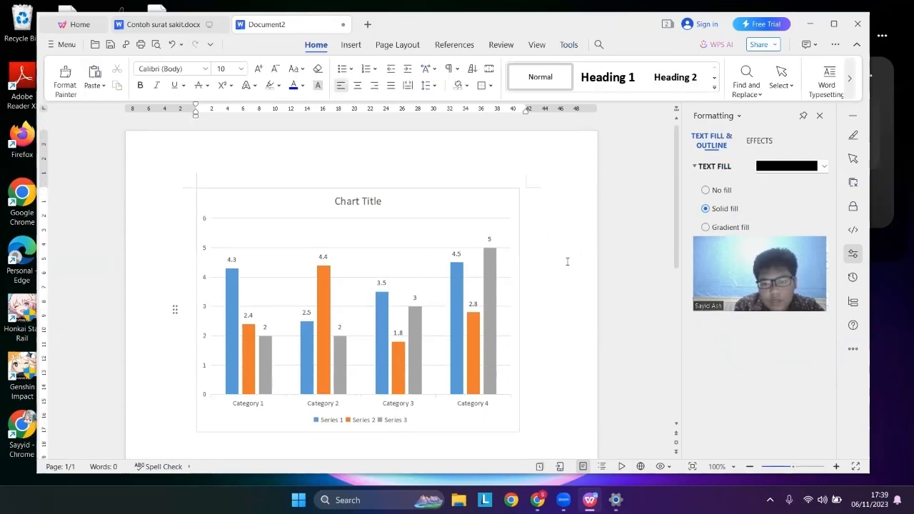
left_click(820, 116)
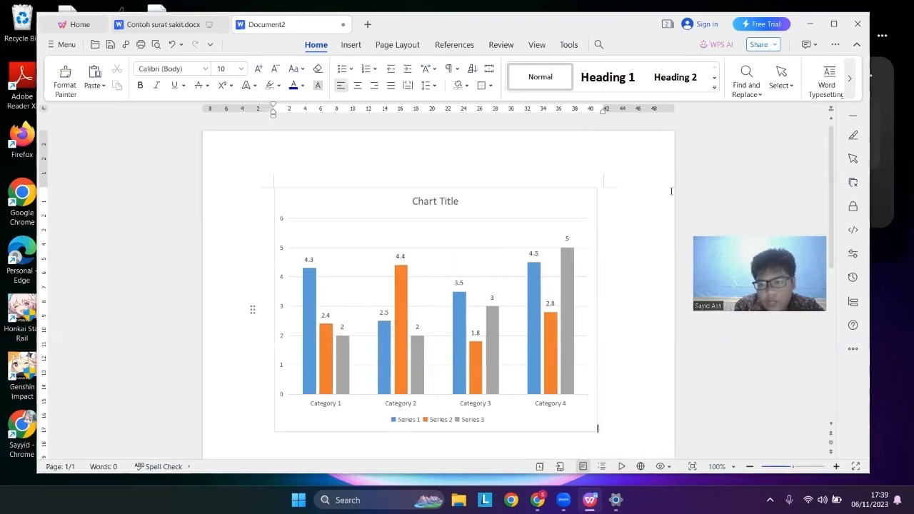
scroll(510, 229, "down", 1)
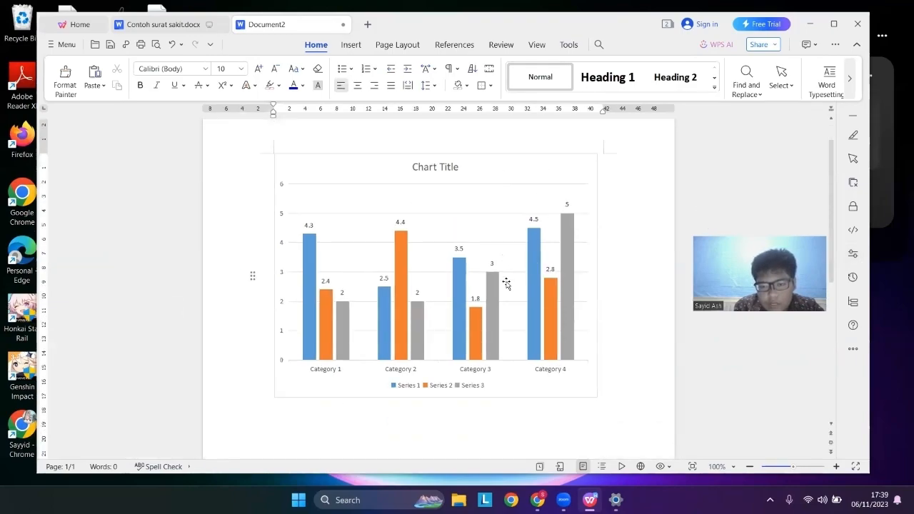
scroll(514, 278, "down", 2)
left_click(262, 300)
scroll(282, 224, "up", 3)
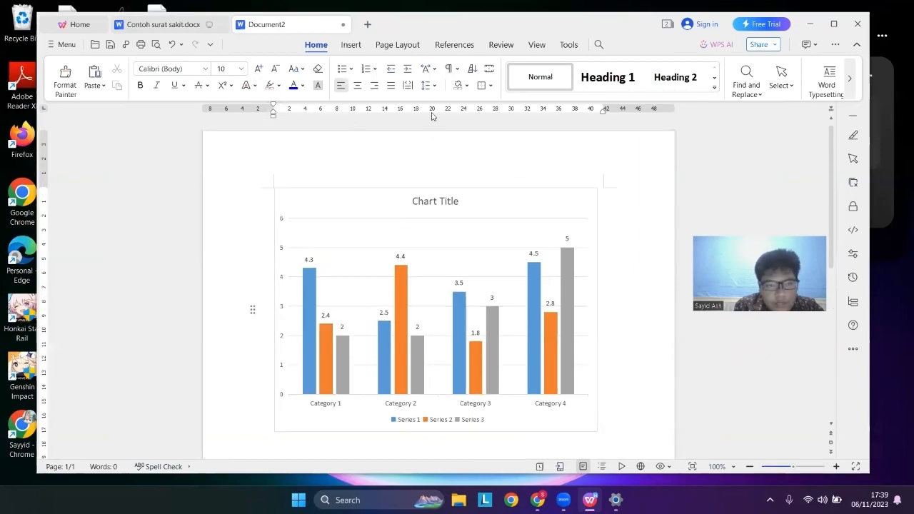
Save a copy of the chart document to the desktop in PDF format as Document2.pdf.
left_click(64, 47)
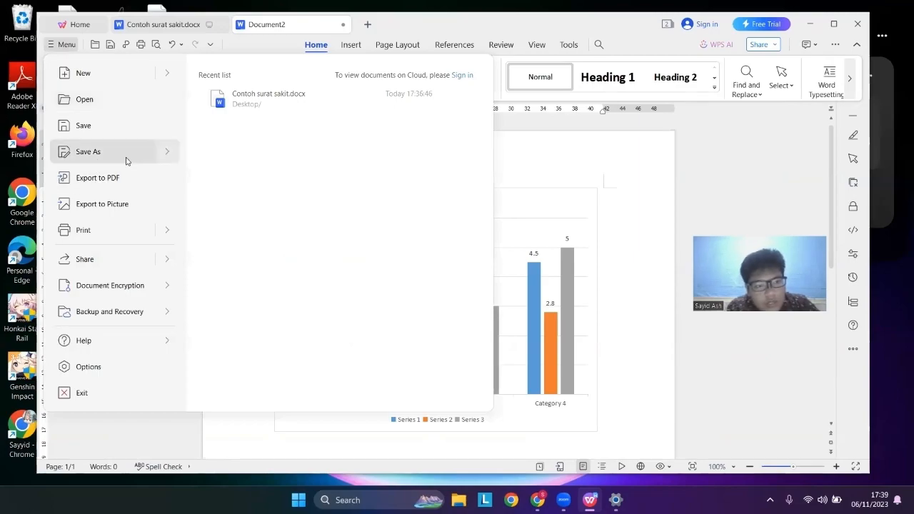
mouse_move(170, 157)
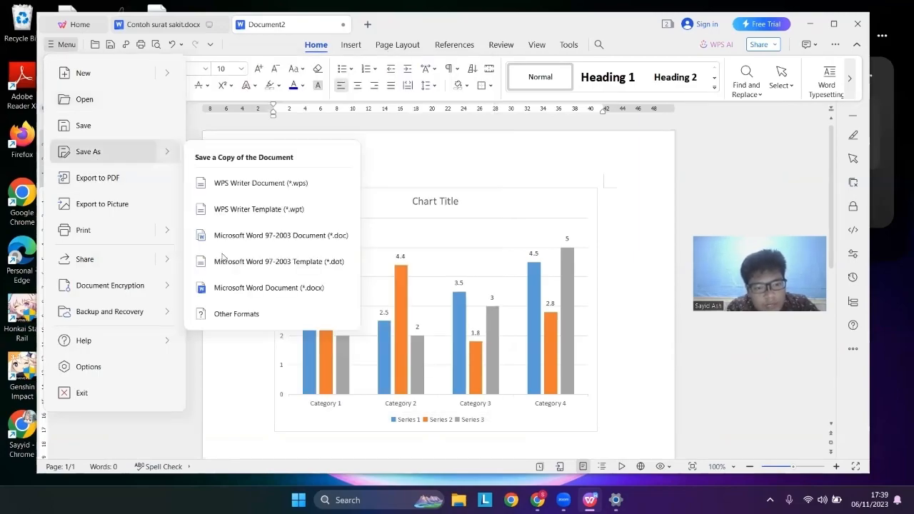
left_click(230, 315)
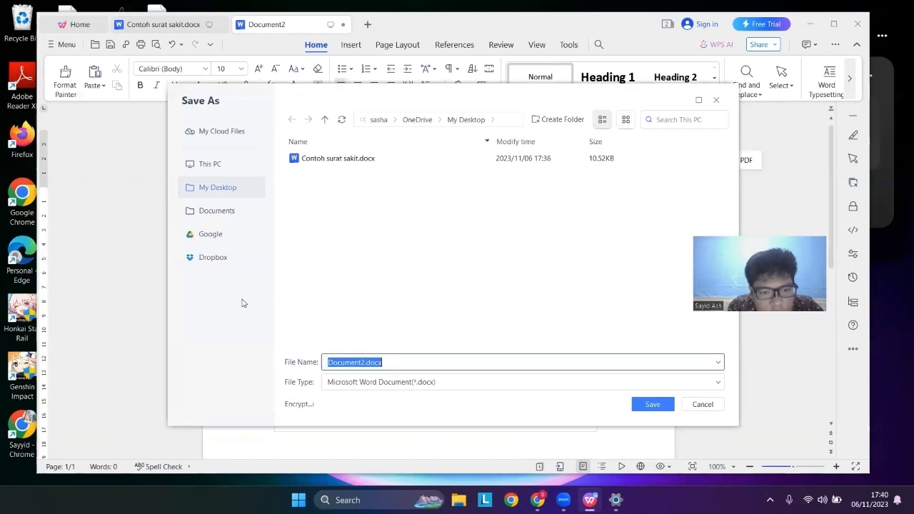
left_click(448, 383)
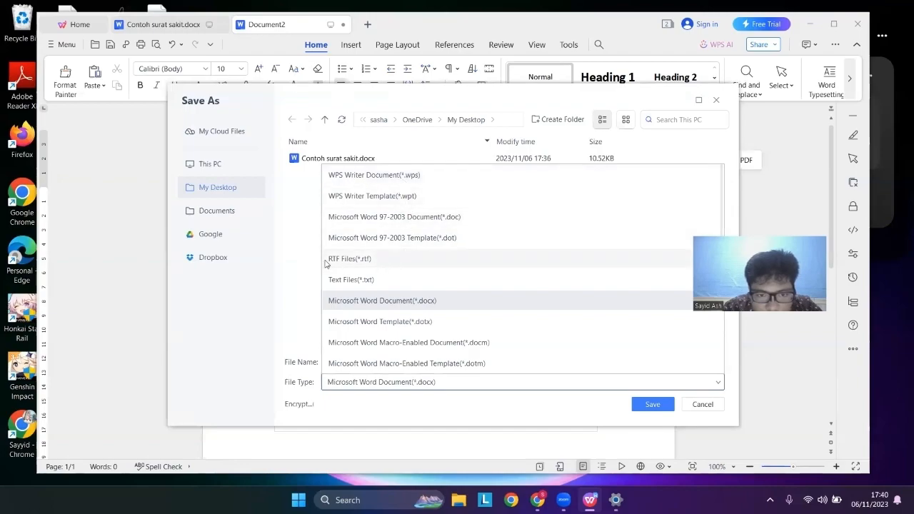
scroll(404, 277, "down", 1)
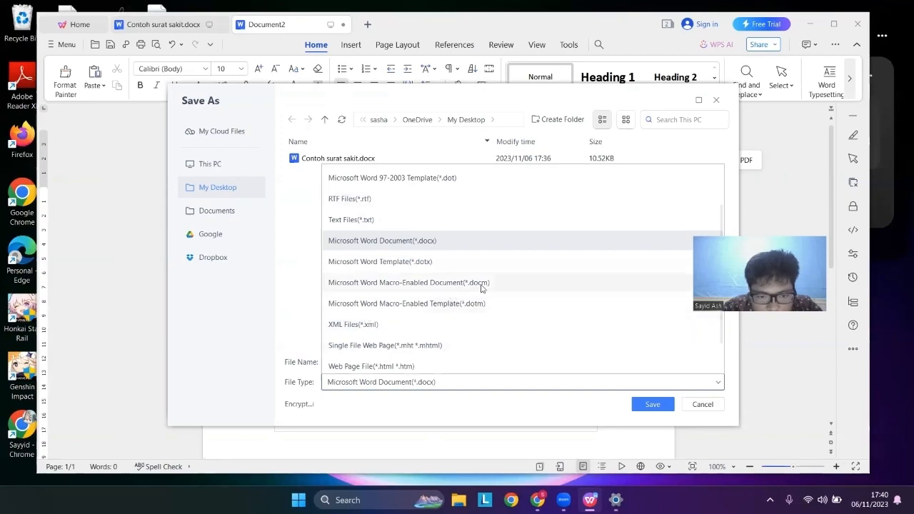
scroll(486, 281, "down", 1)
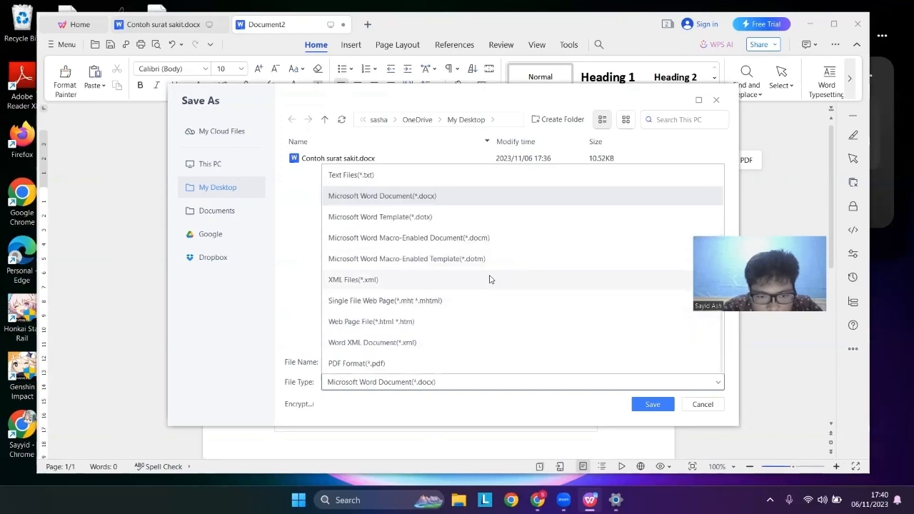
left_click(375, 364)
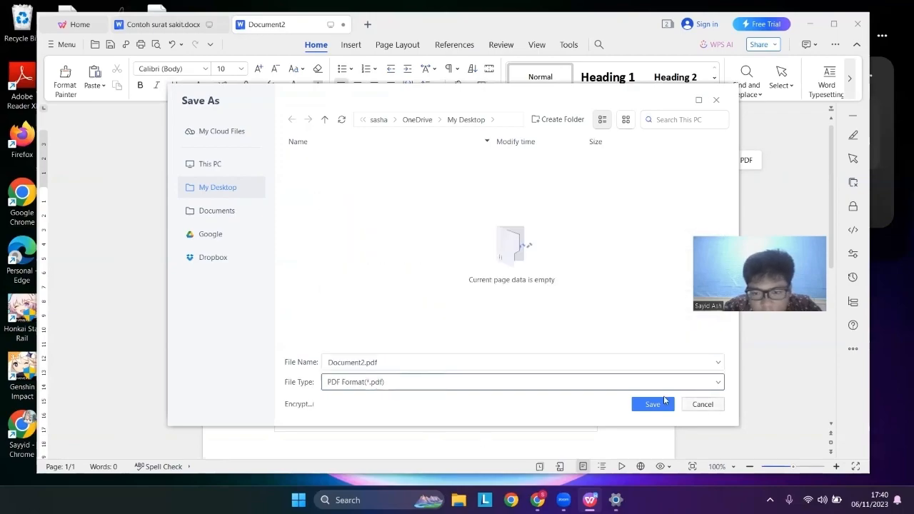
left_click(653, 405)
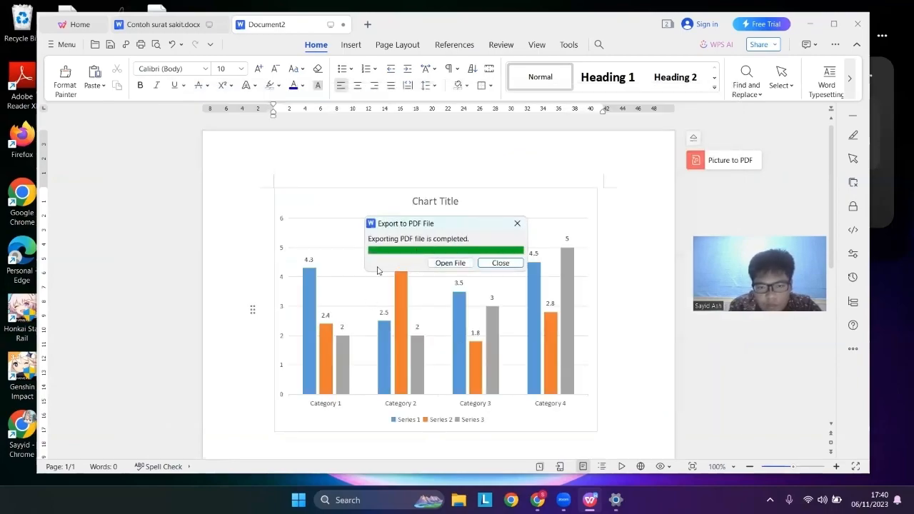
Open the exported PDF file and look over the chart on its page.
left_click(448, 264)
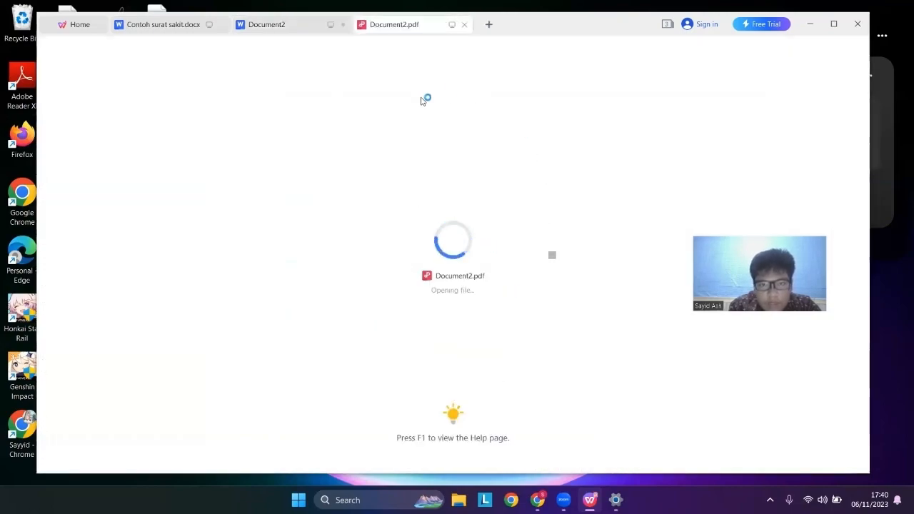
scroll(548, 306, "down", 2)
scroll(500, 304, "up", 2)
scroll(571, 250, "down", 2)
scroll(588, 183, "up", 2)
scroll(588, 184, "down", 2)
scroll(588, 184, "up", 2)
scroll(564, 187, "down", 1)
scroll(510, 179, "up", 1)
scroll(426, 185, "down", 1)
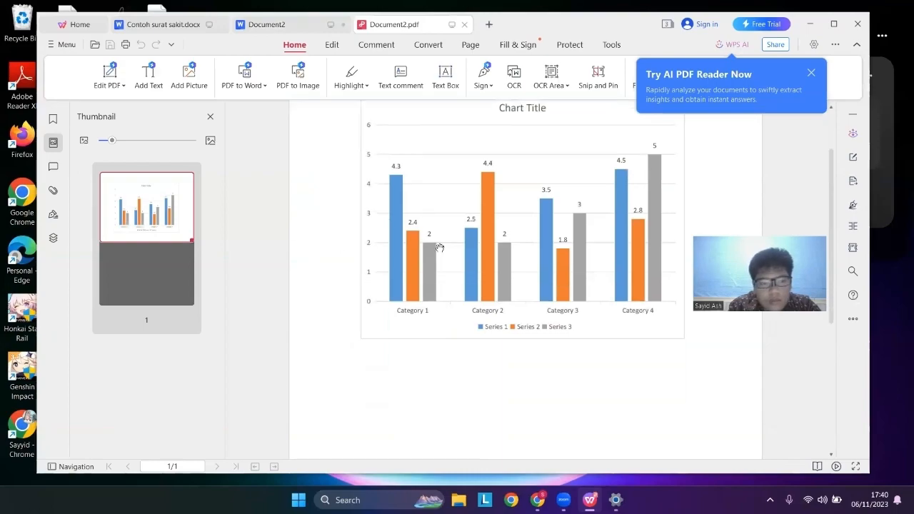
scroll(429, 250, "up", 1)
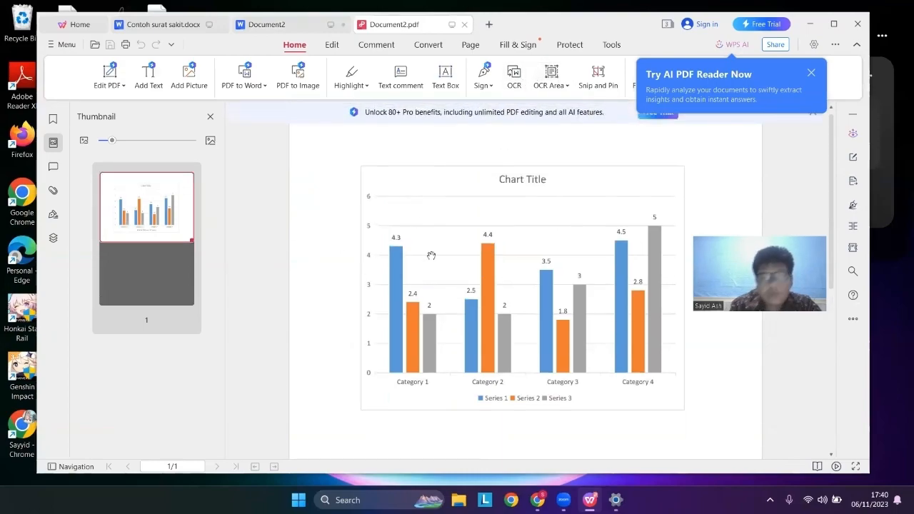
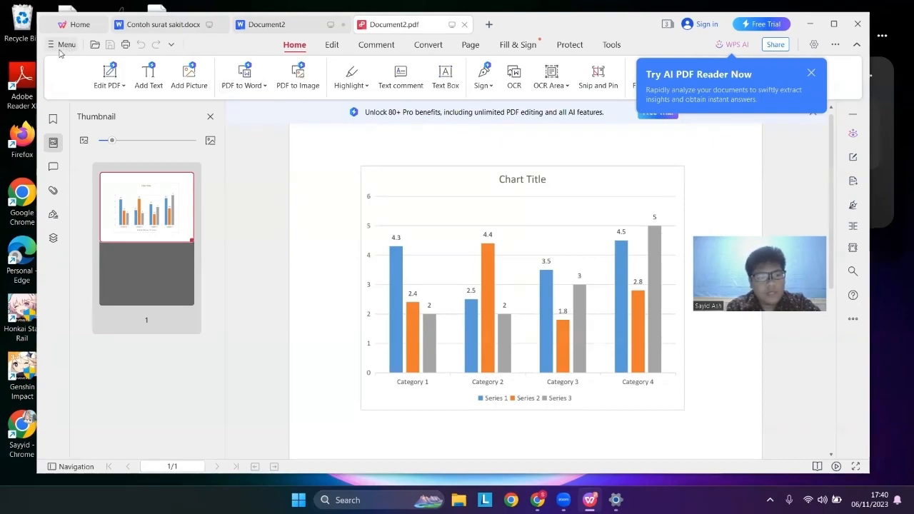
Check the file commands available for the PDF and close Document2.pdf.
left_click(63, 45)
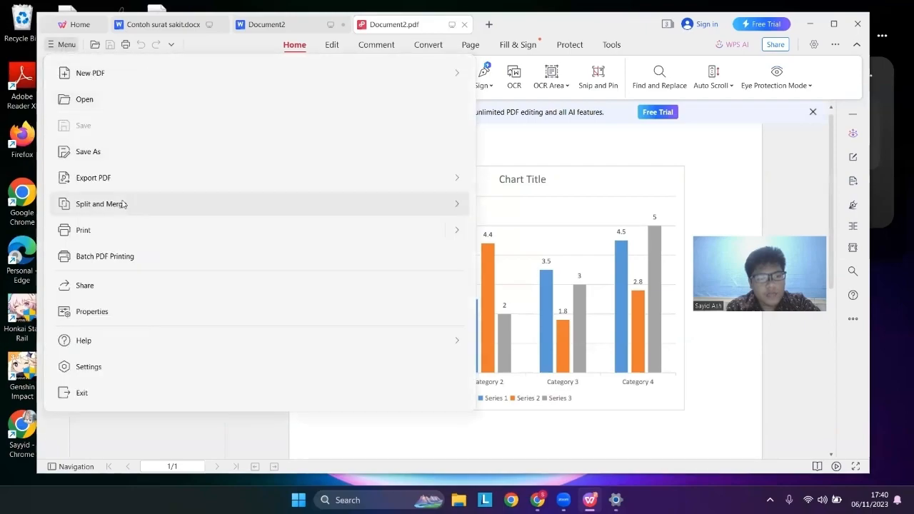
mouse_move(151, 179)
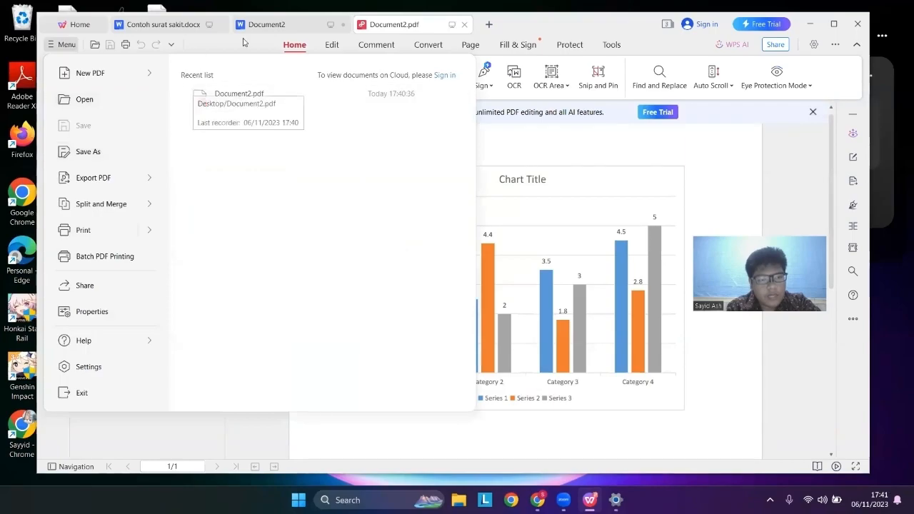
left_click(307, 27)
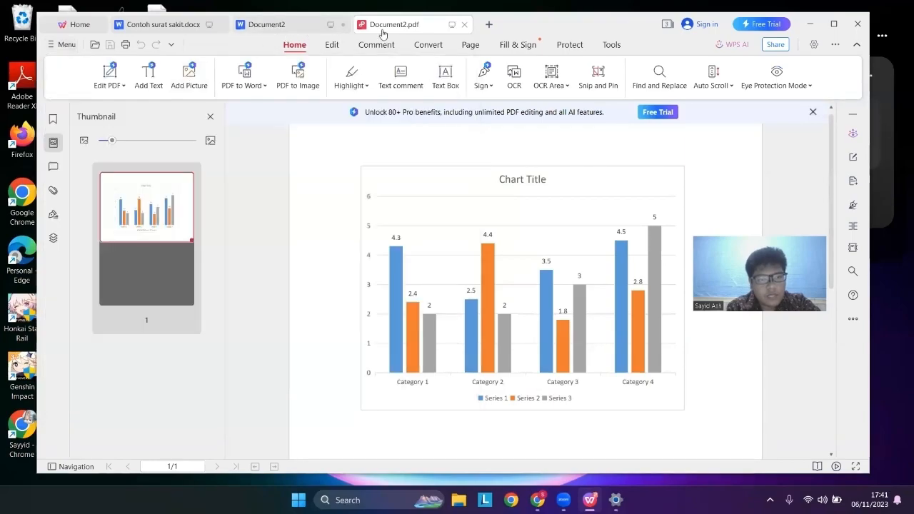
left_click(464, 26)
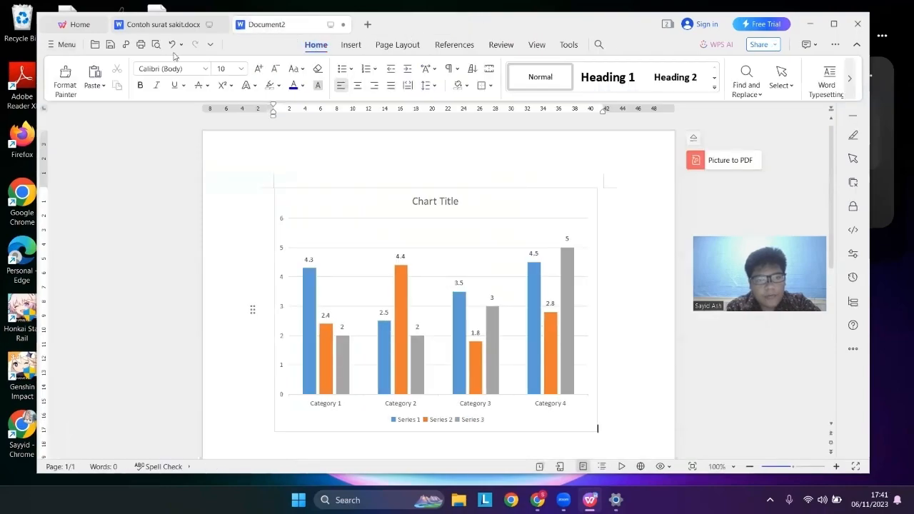
Browse the file formats for saving a copy of Document2, choose PDF Format (*.pdf), and leave without saving.
left_click(60, 46)
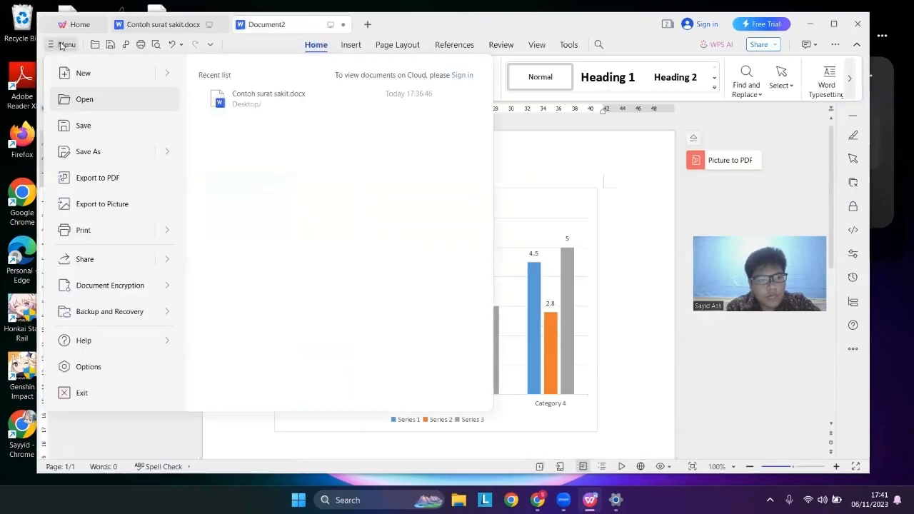
mouse_move(167, 151)
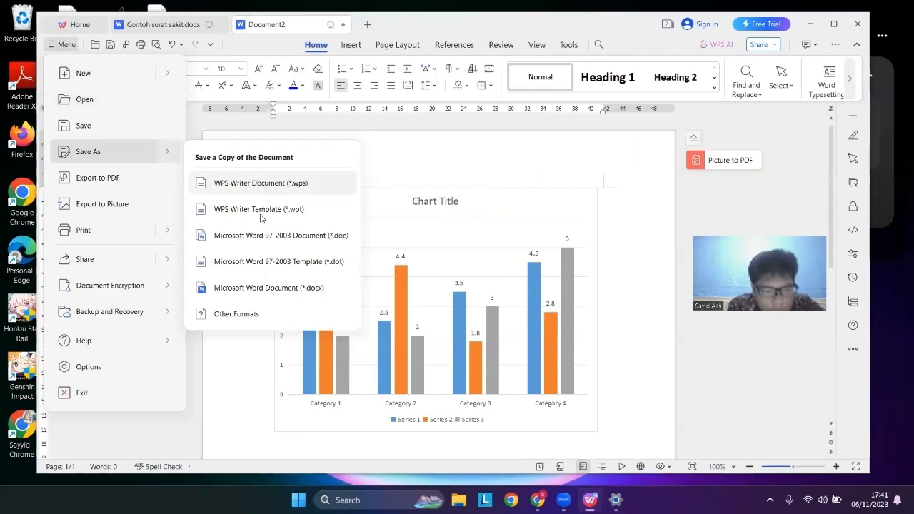
left_click(244, 318)
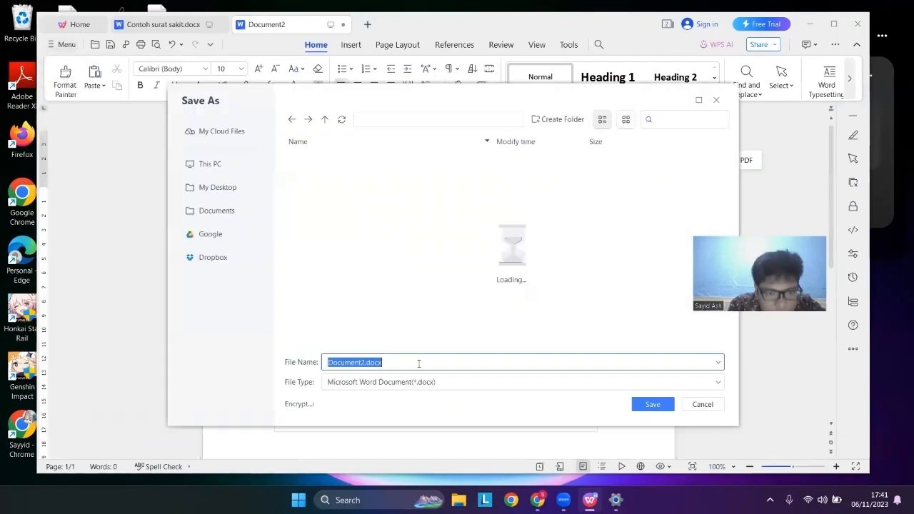
left_click(482, 386)
scroll(460, 271, "down", 2)
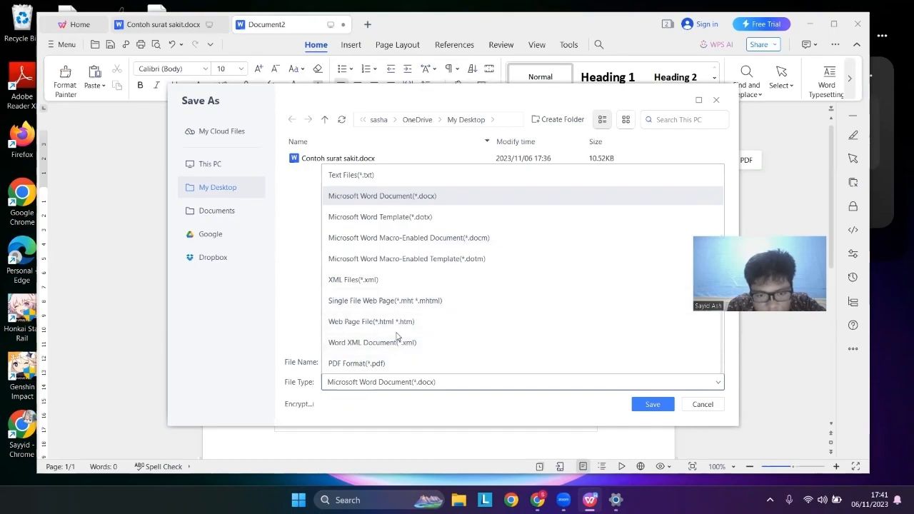
scroll(464, 261, "up", 2)
scroll(438, 276, "down", 2)
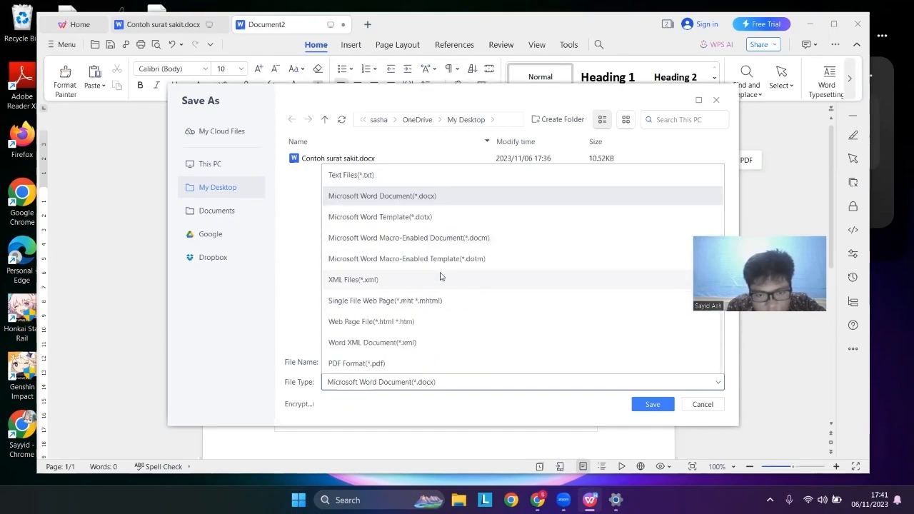
left_click(366, 364)
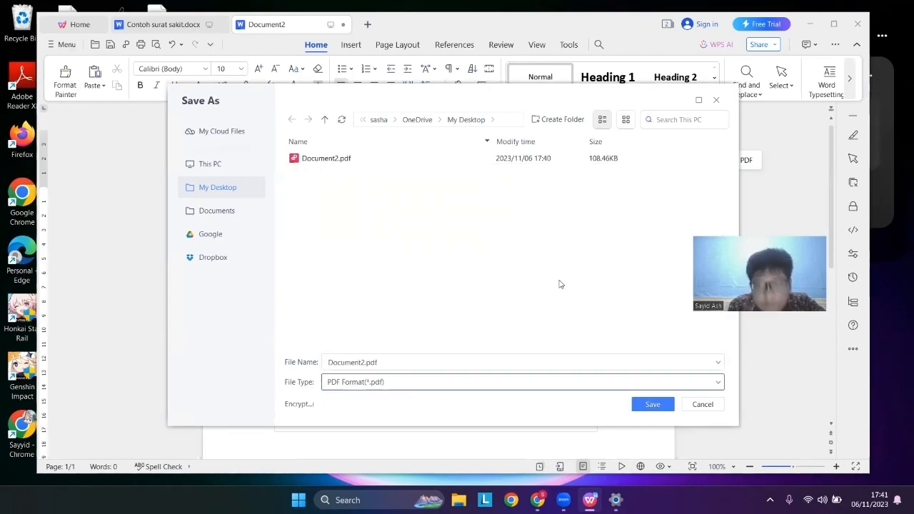
left_click(718, 100)
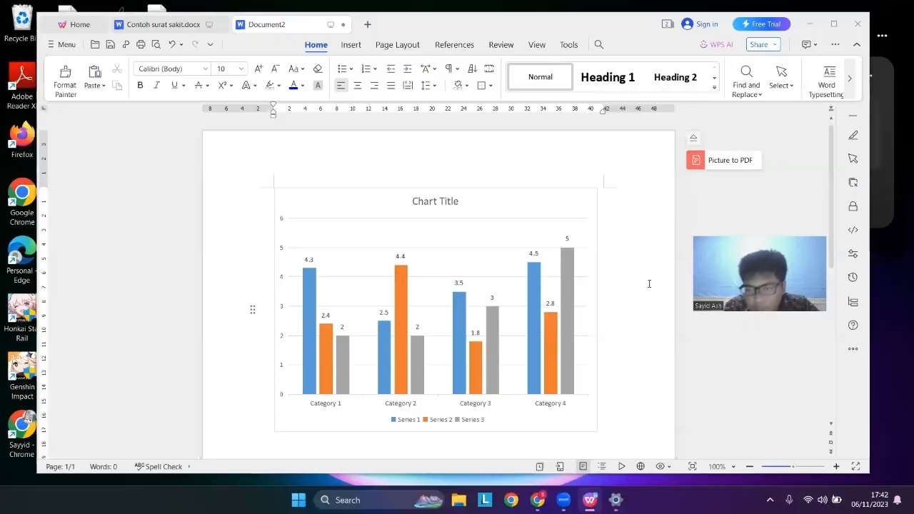
scroll(394, 171, "down", 2)
scroll(538, 164, "up", 2)
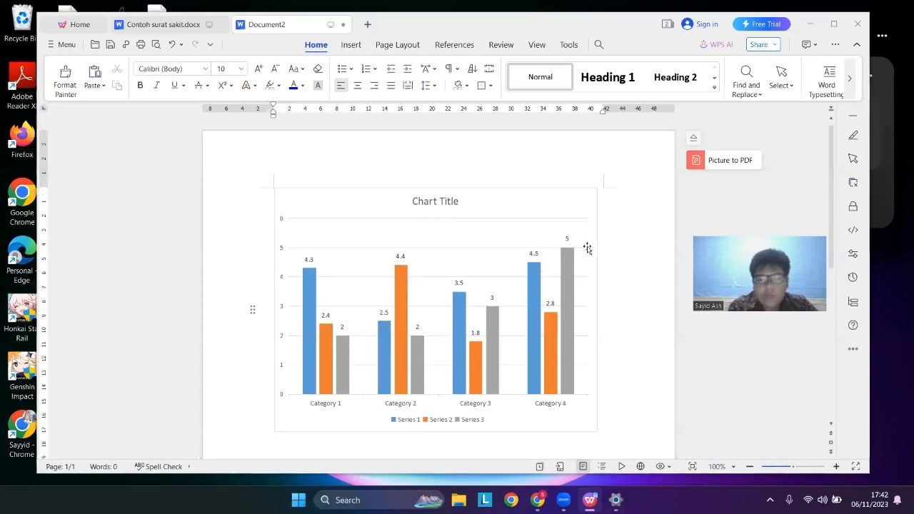
scroll(466, 211, "down", 2)
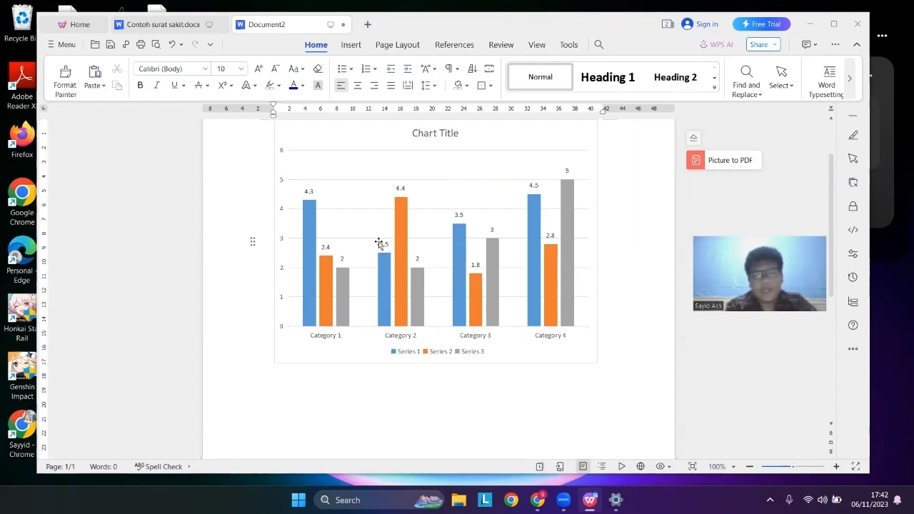
scroll(380, 244, "up", 2)
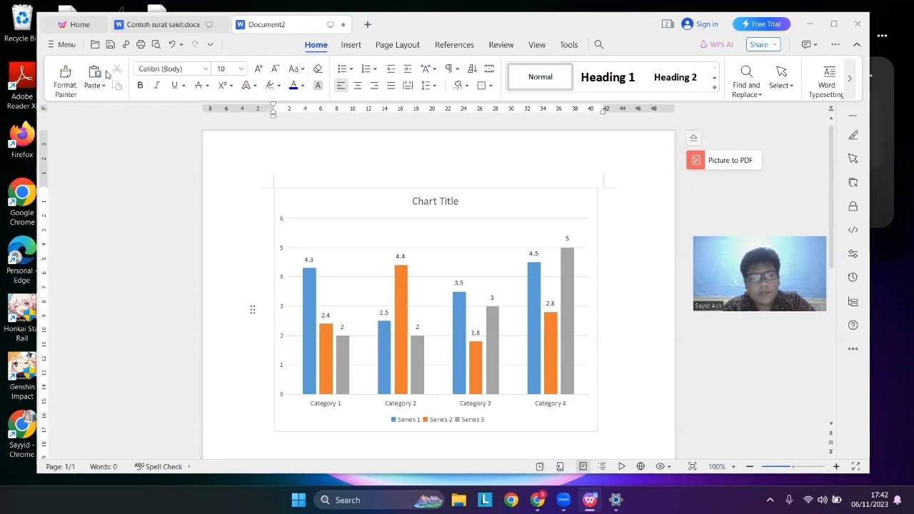
Look through the Insert, Page Layout, References, Review and View commands in turn, and return to the Home commands.
left_click(349, 44)
left_click(405, 47)
left_click(461, 47)
left_click(502, 48)
left_click(536, 47)
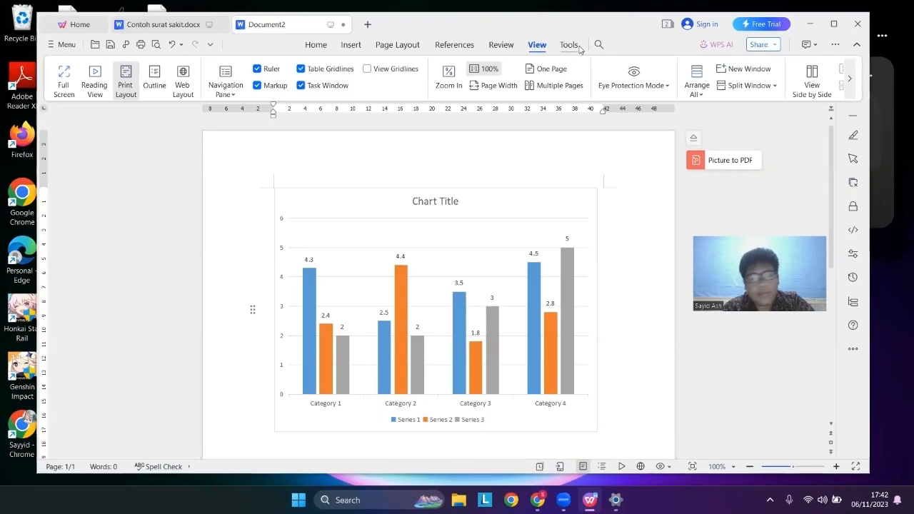
left_click(315, 45)
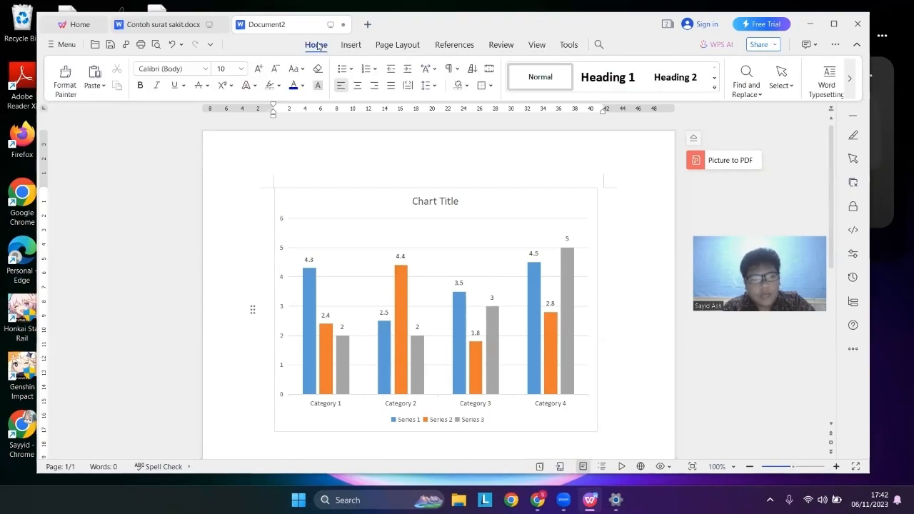
Look over the sick letter in Contoh surat sakit.docx from its header to the signature, and return to the chart in Document2.
left_click(158, 30)
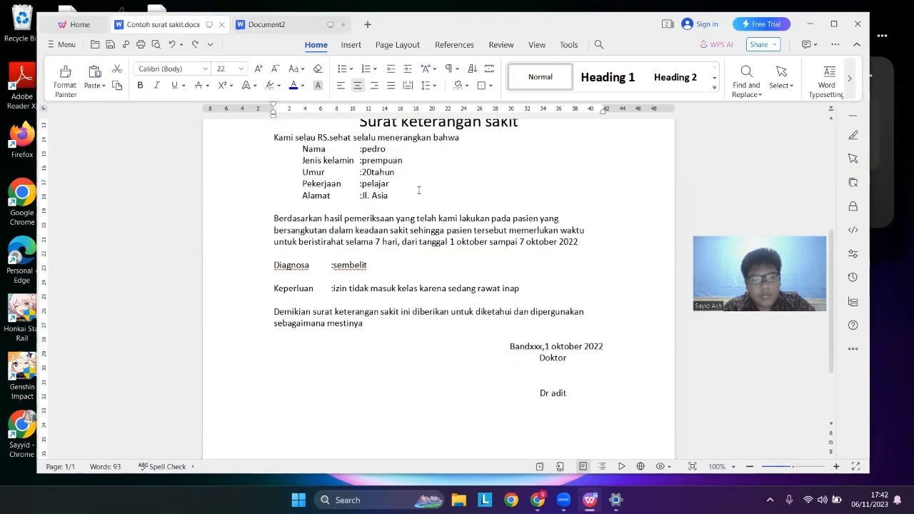
scroll(419, 190, "up", 2)
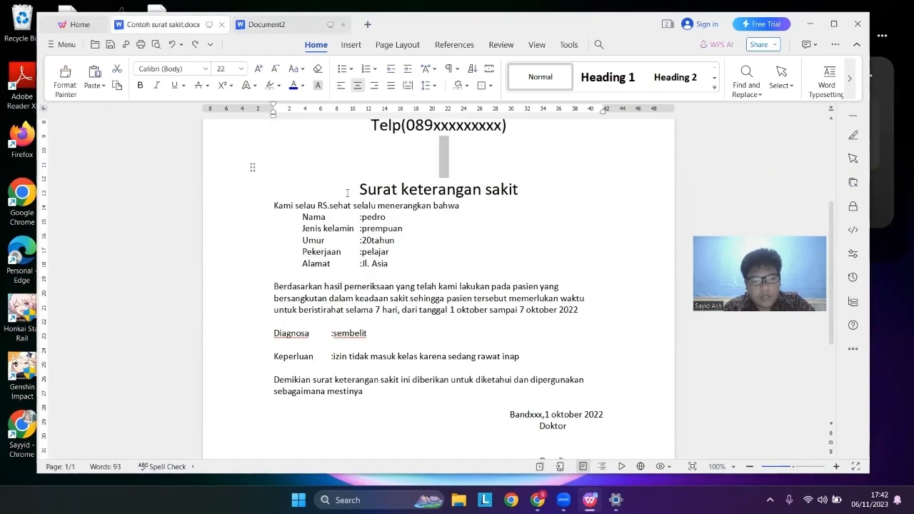
scroll(347, 193, "up", 5)
scroll(464, 241, "down", 3)
scroll(463, 241, "down", 6)
scroll(535, 296, "up", 5)
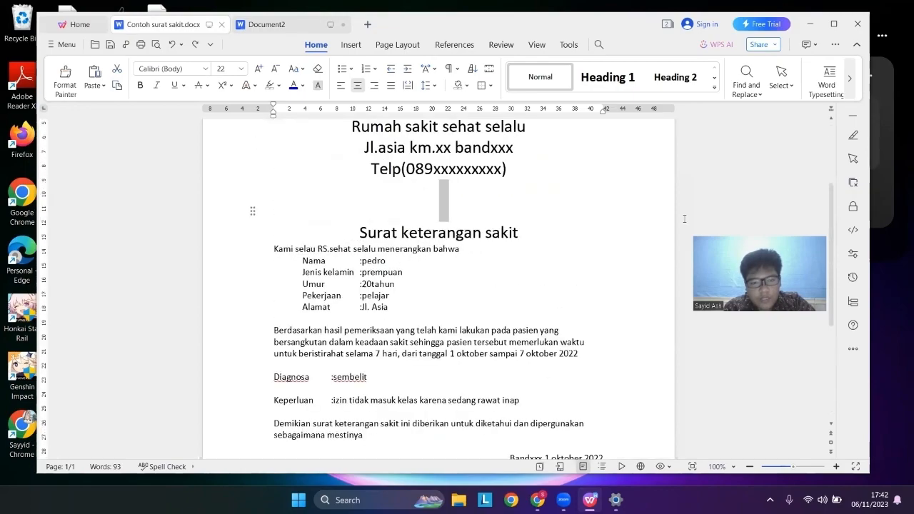
left_click(250, 27)
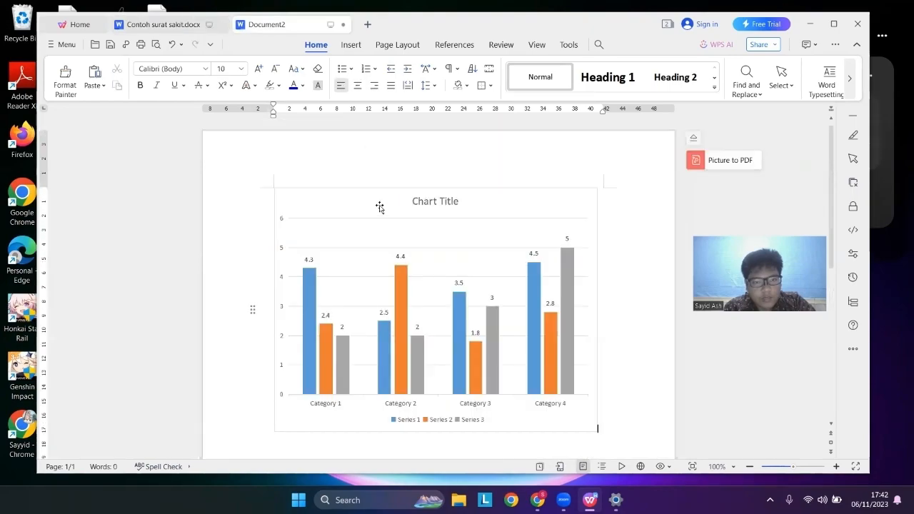
scroll(400, 215, "down", 1)
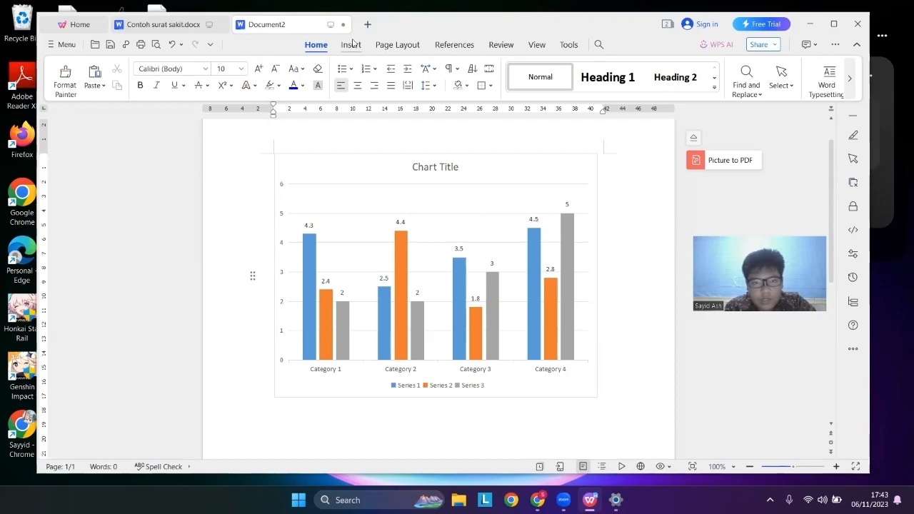
Look over the built-in chart styles and the available chart types for the column chart, leaving the chart as it is.
left_click(462, 225)
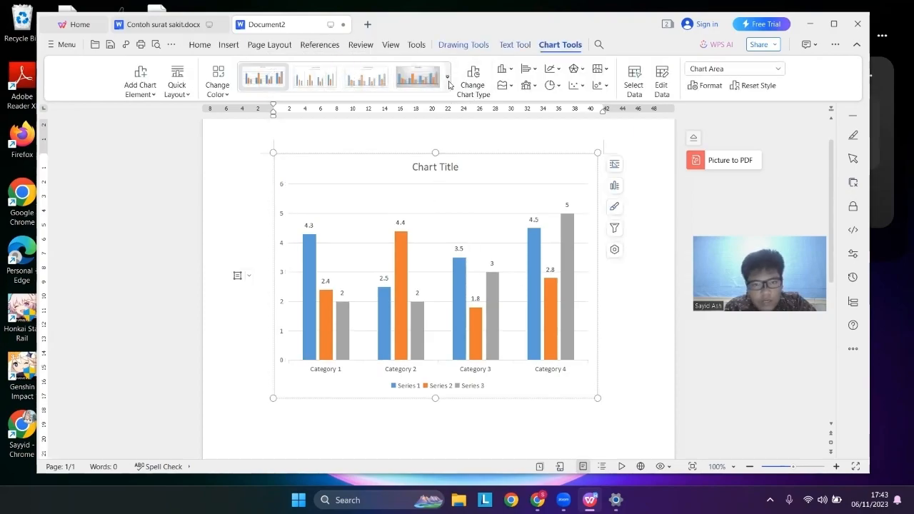
left_click(448, 90)
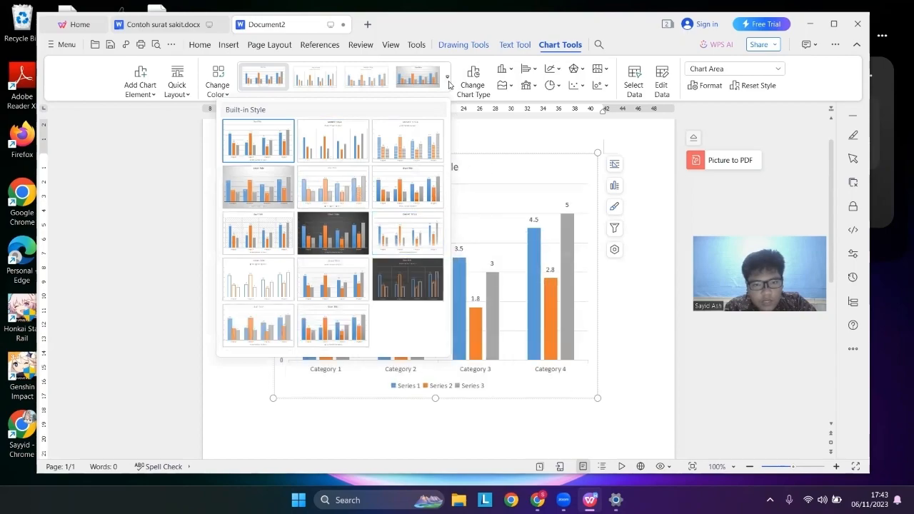
left_click(448, 80)
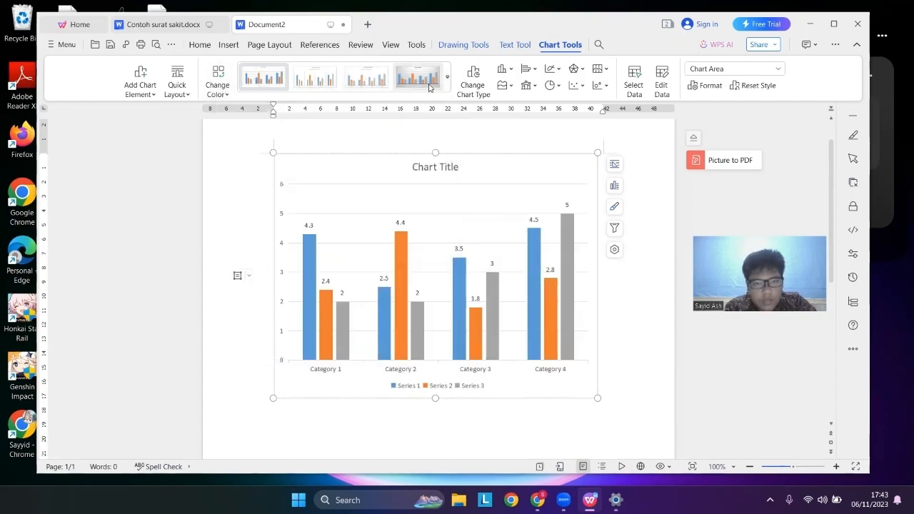
left_click(475, 84)
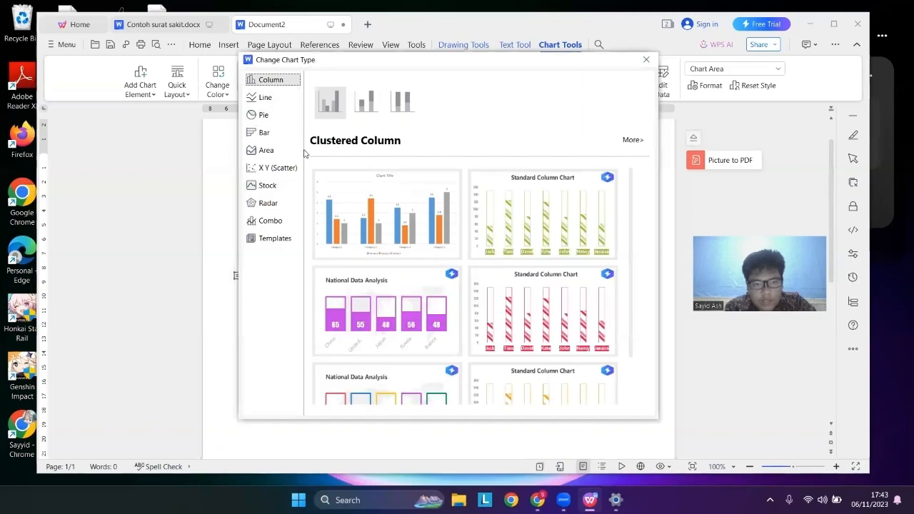
left_click(648, 60)
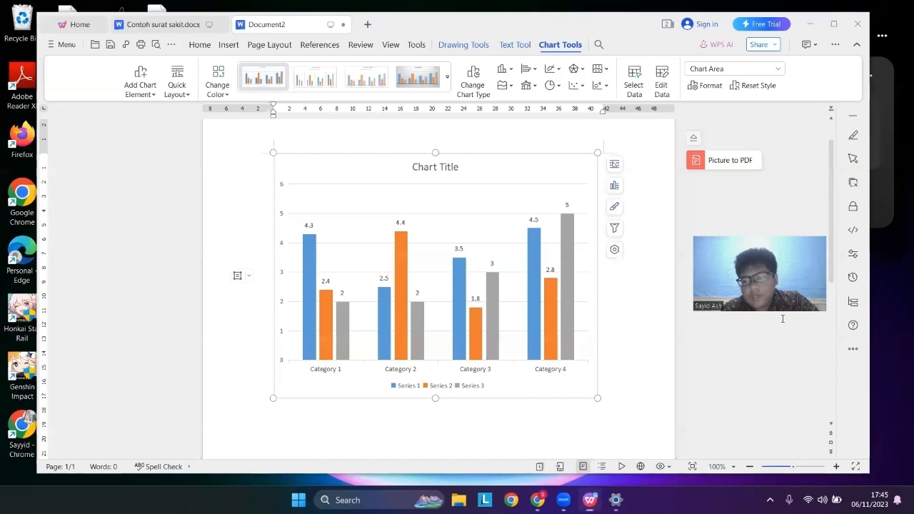
Close WPS Office and save Document2 to My Desktop as the Word document Document2.docx.
left_click(858, 25)
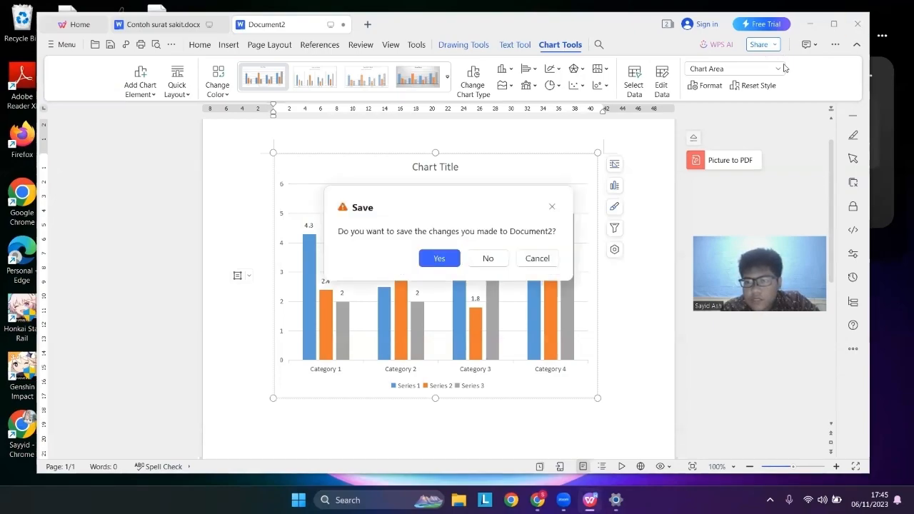
left_click(440, 260)
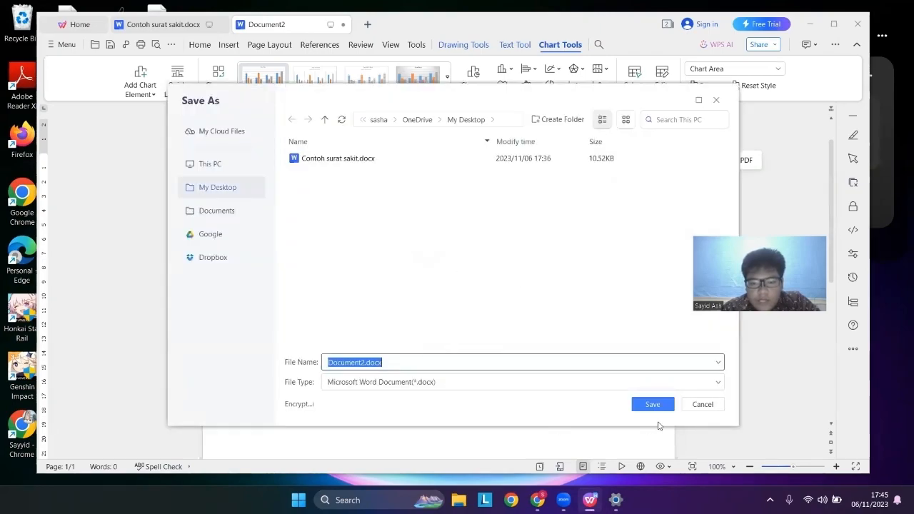
left_click(648, 407)
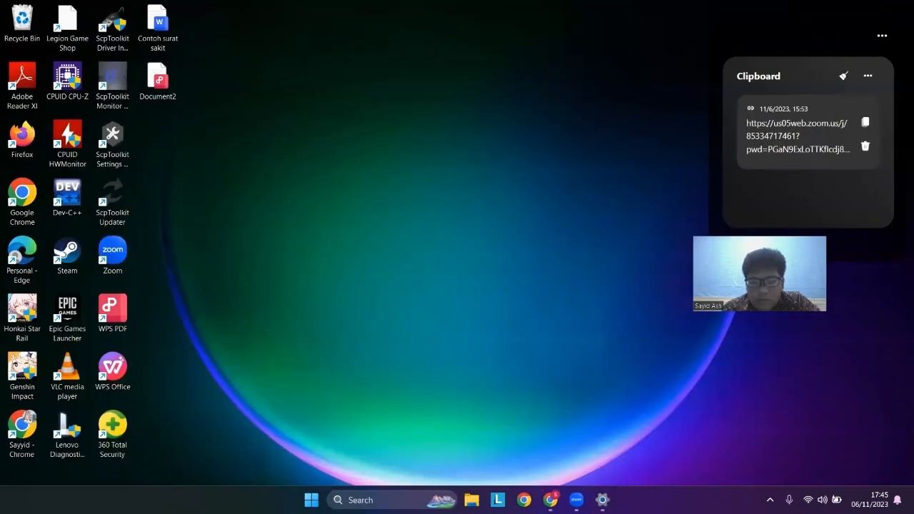
Switch to Chrome, look through the "wps office for pc" search results and open the wps.com/id-ID home page.
mouse_move(554, 493)
key("super+Up")
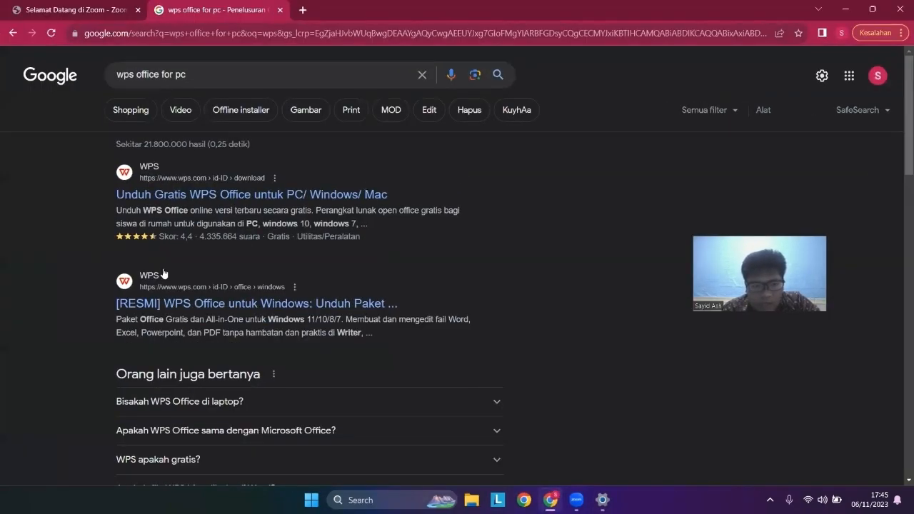
scroll(272, 213, "down", 3)
scroll(274, 216, "down", 2)
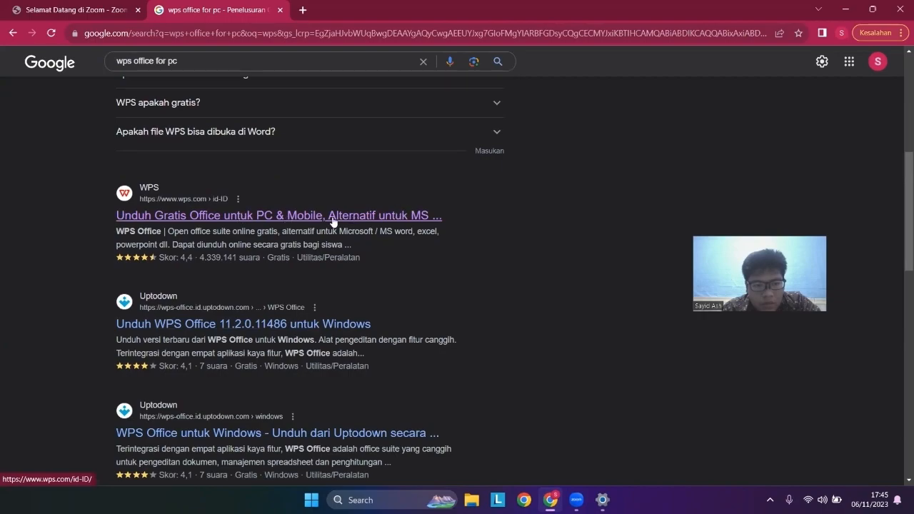
scroll(265, 225, "up", 4)
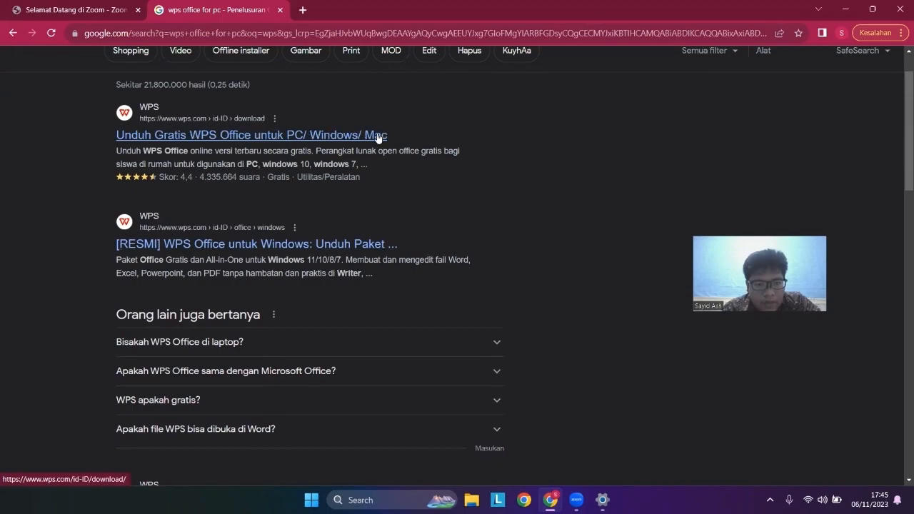
scroll(310, 136, "down", 2)
scroll(310, 135, "up", 2)
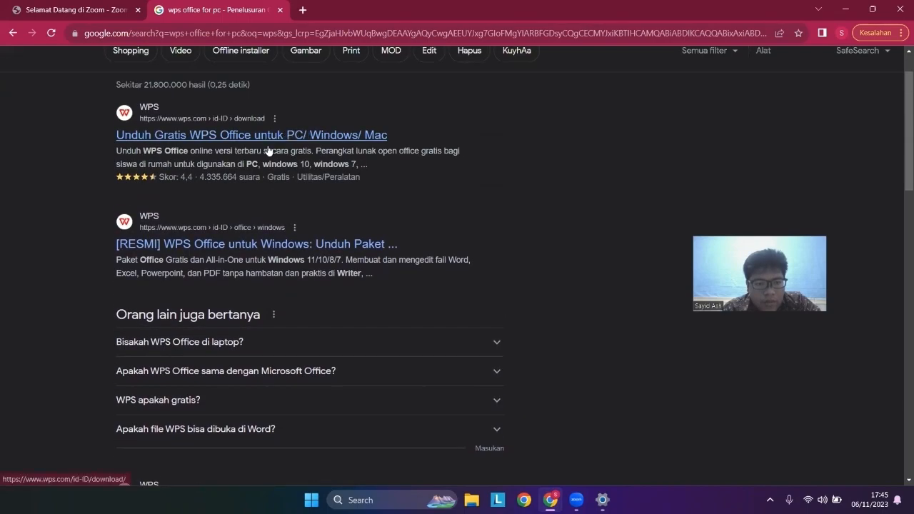
scroll(269, 150, "down", 2)
left_click(273, 333)
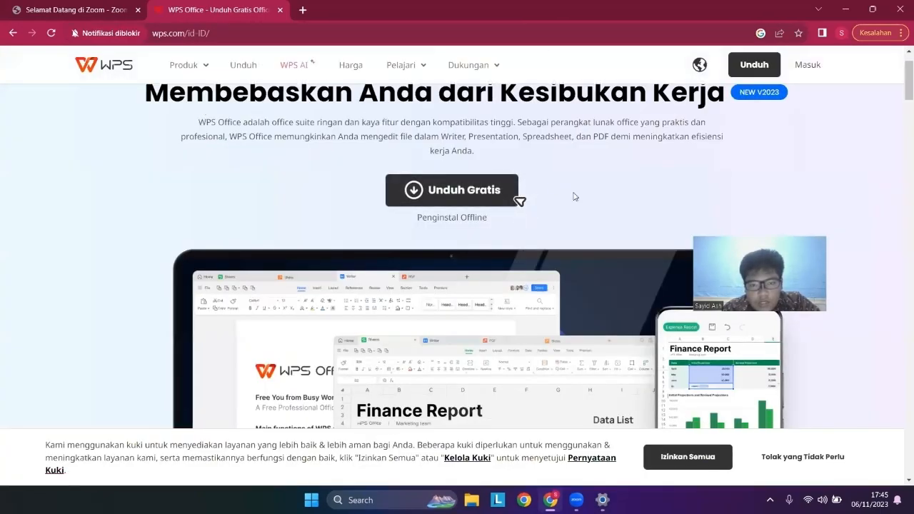
Look over the WPS home page from the free download offer to the all-in-one office suite section.
scroll(575, 197, "down", 2)
scroll(521, 139, "up", 1)
scroll(521, 138, "down", 2)
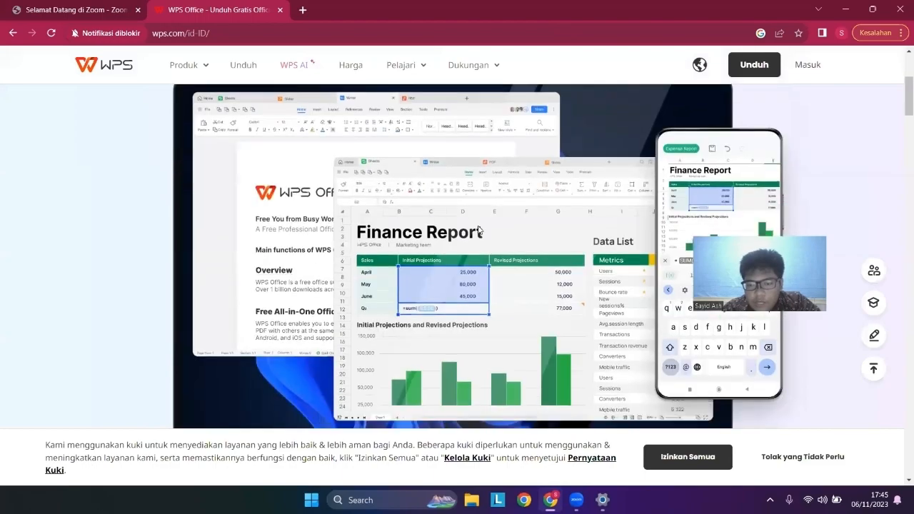
scroll(480, 231, "down", 5)
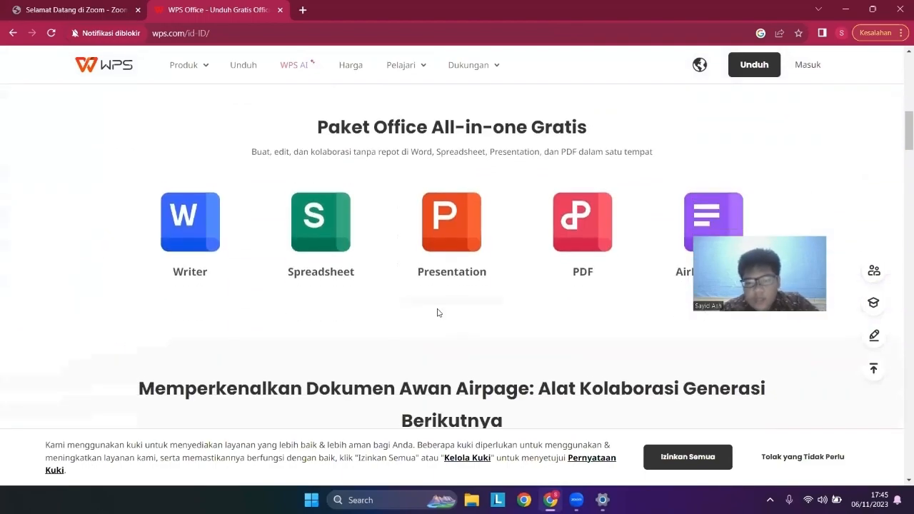
scroll(440, 312, "down", 1)
Open the Downloads folder in File Explorer and start the WPS Office installer wps_wid.cid-33427396.1699259528.
left_click(473, 500)
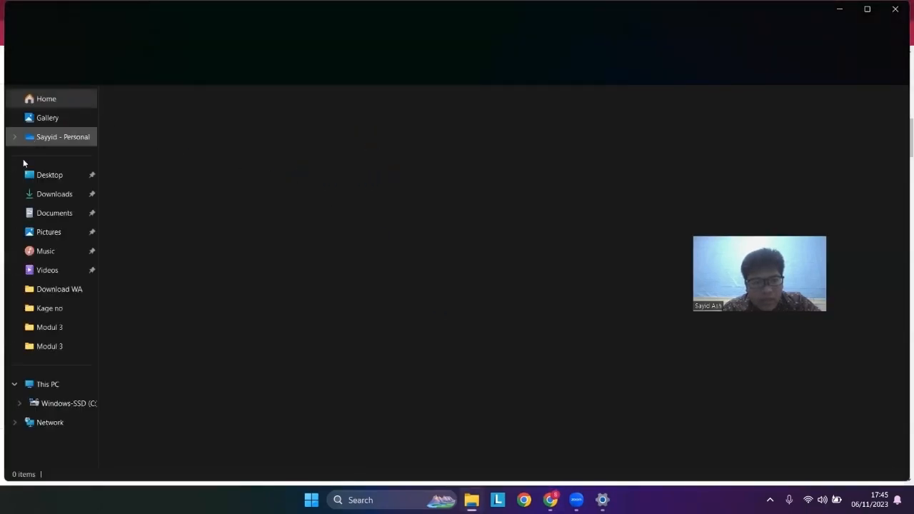
left_click(71, 195)
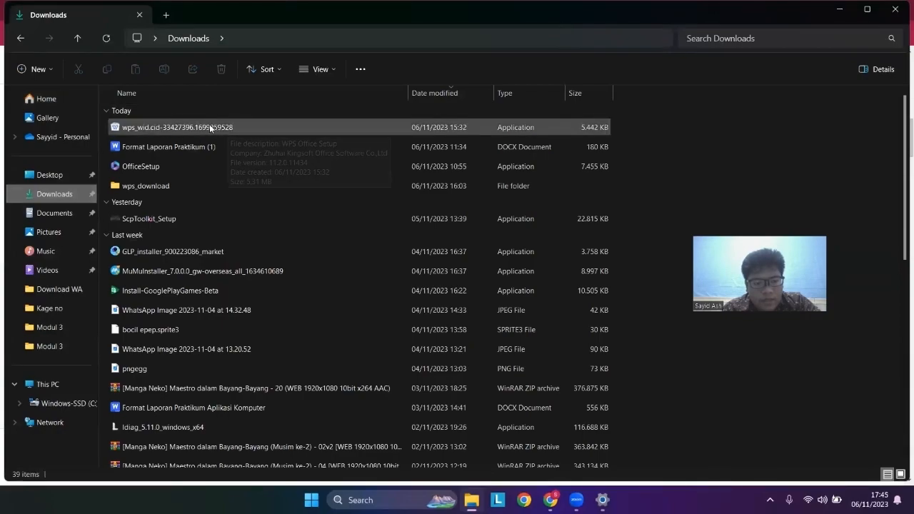
left_click(165, 127)
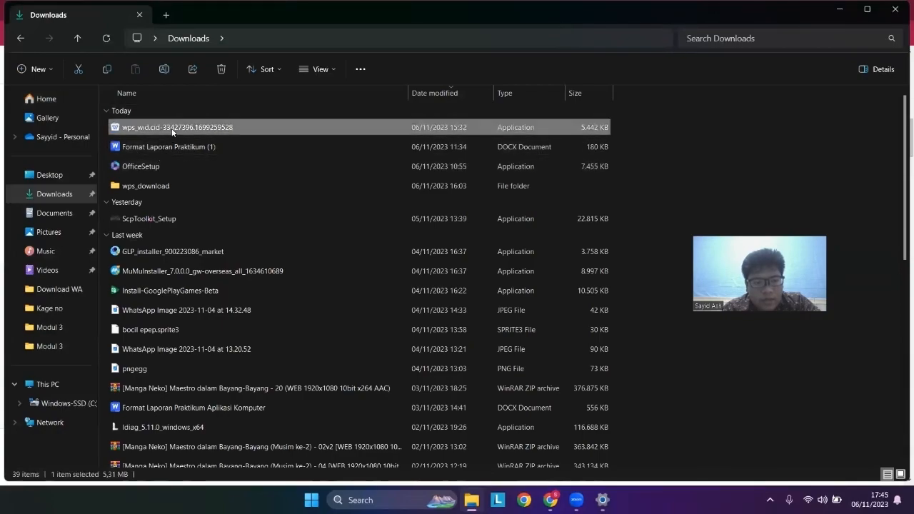
double_click(172, 131)
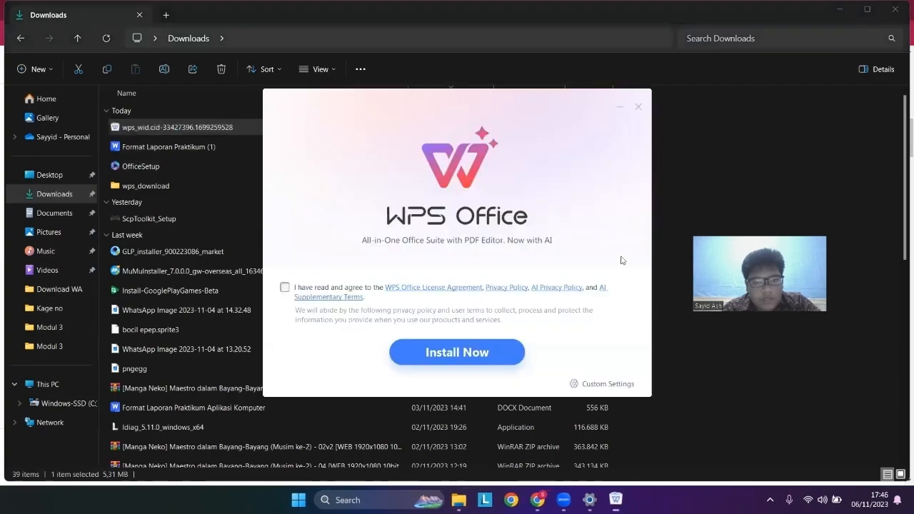
Exit the WPS Office setup without installing and clear the Downloads and Chrome windows from the desktop.
left_click(641, 109)
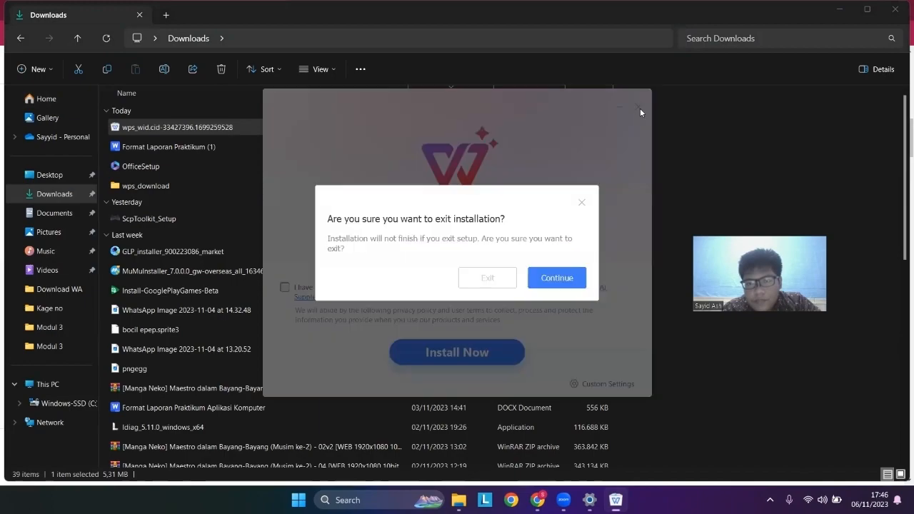
left_click(488, 277)
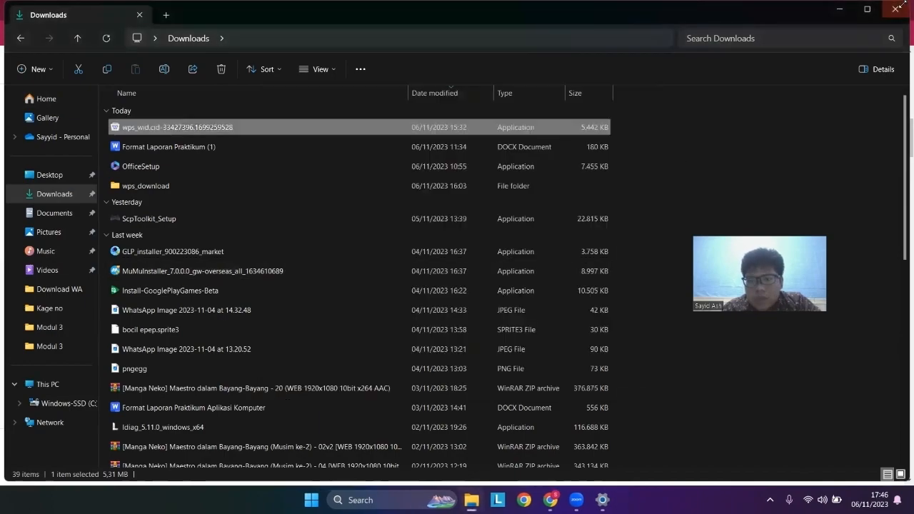
left_click(895, 14)
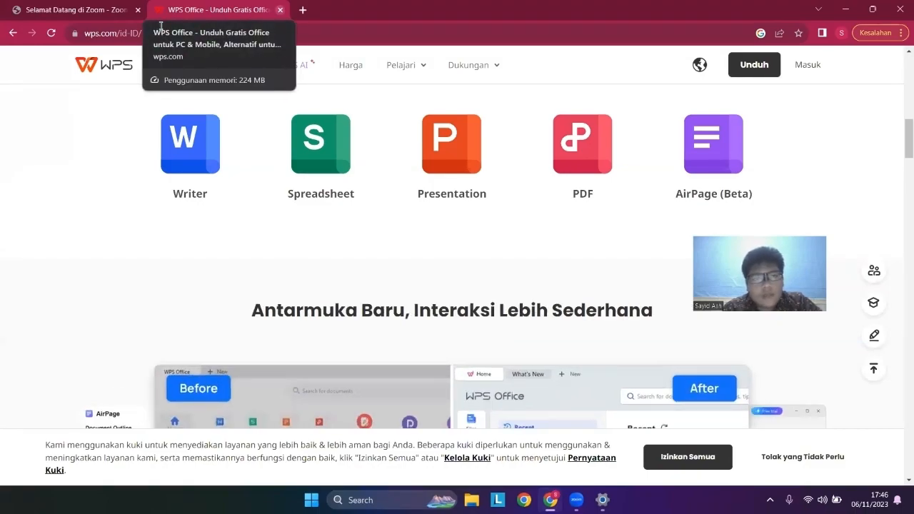
left_click(853, 14)
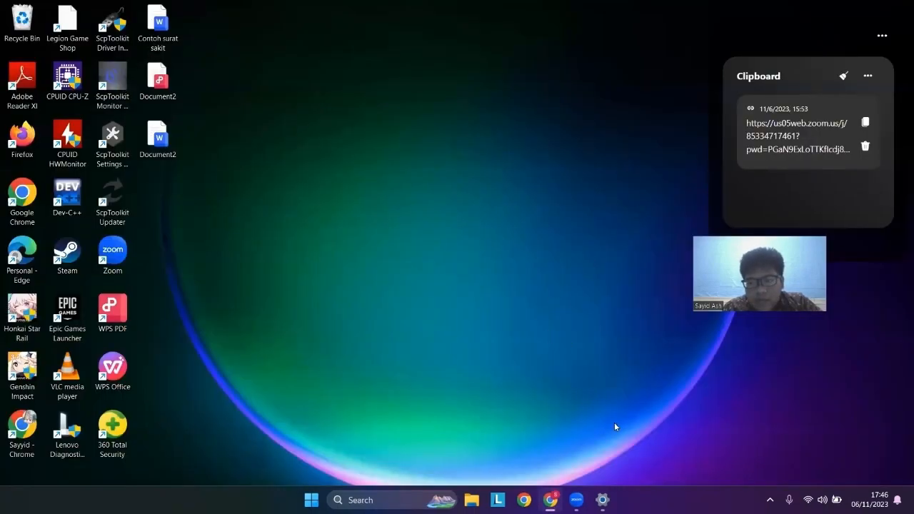